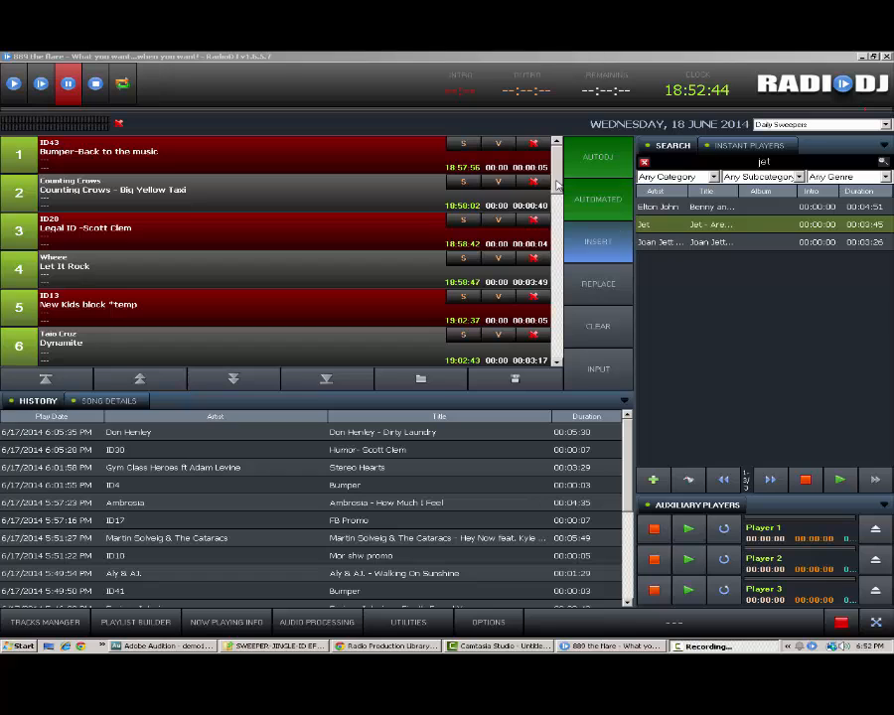
# Look over the queued playlist in RadioDJ and switch to Adobe Audition to examine the session's imported audio files
pyautogui.moveTo(556, 182); pyautogui.dragTo(544, 351)
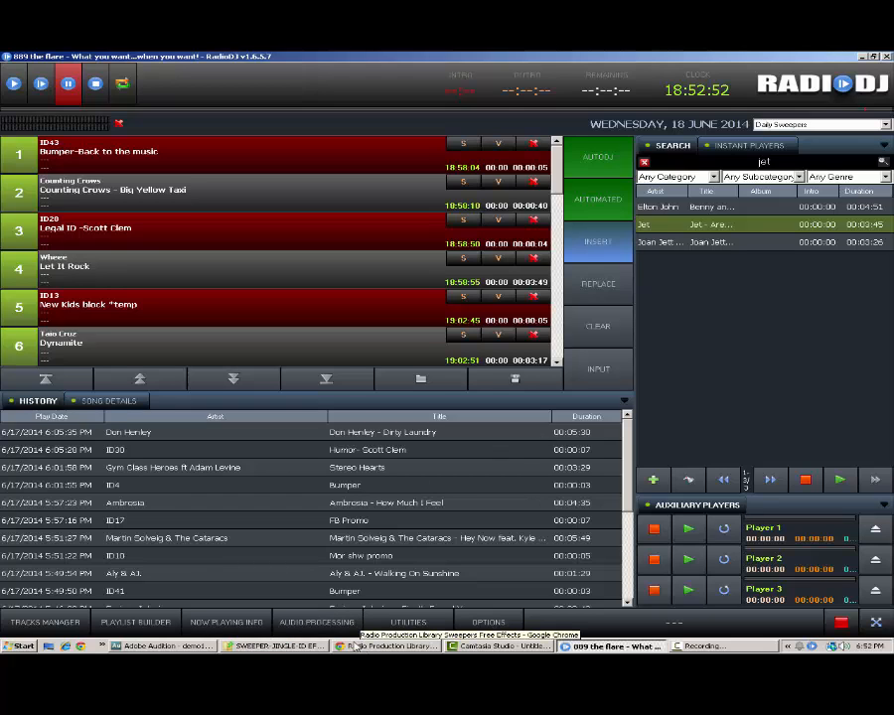
pyautogui.click(164, 645)
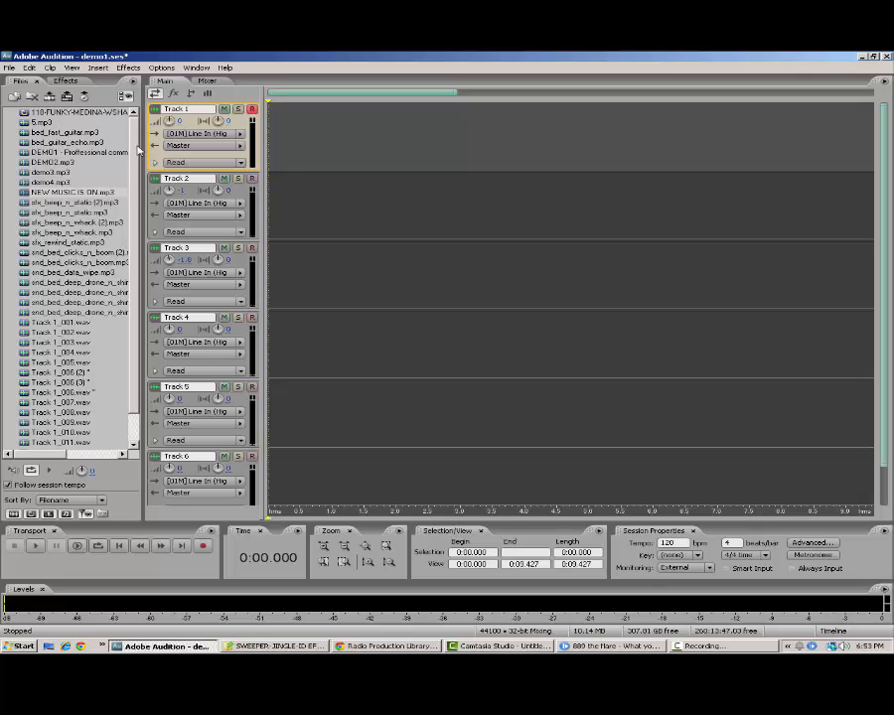
pyautogui.scroll(-1, 139, 159)
pyautogui.scroll(1, 140, 189)
# Switch to Chrome and look through the effects packages and prices on Air Media's Radio Imaging Effects page
pyautogui.click(374, 647)
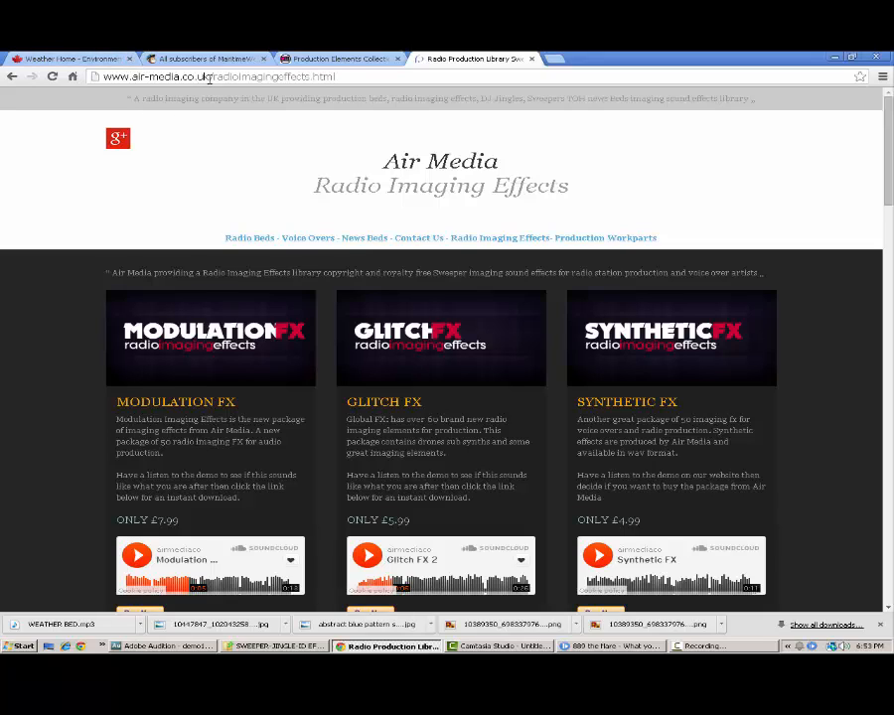
pyautogui.scroll(-1, 152, 576)
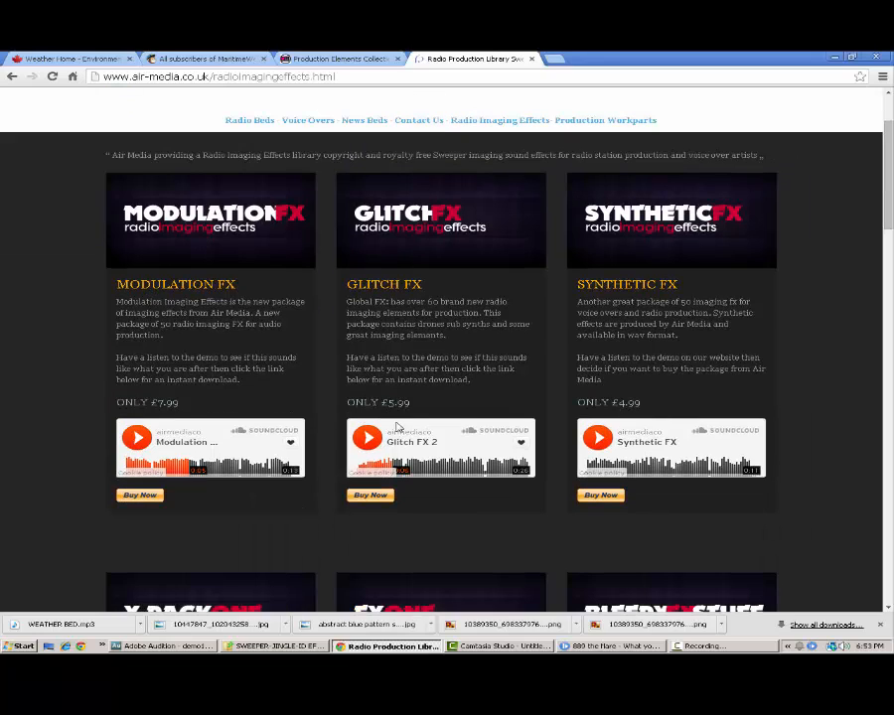
pyautogui.scroll(1, 370, 439)
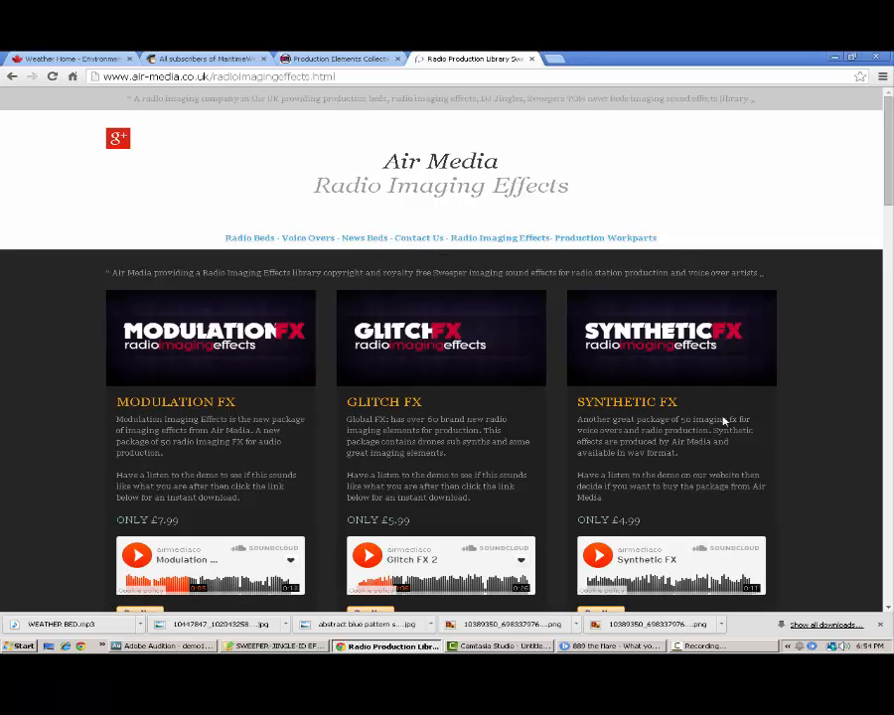
pyautogui.scroll(-6, 725, 421)
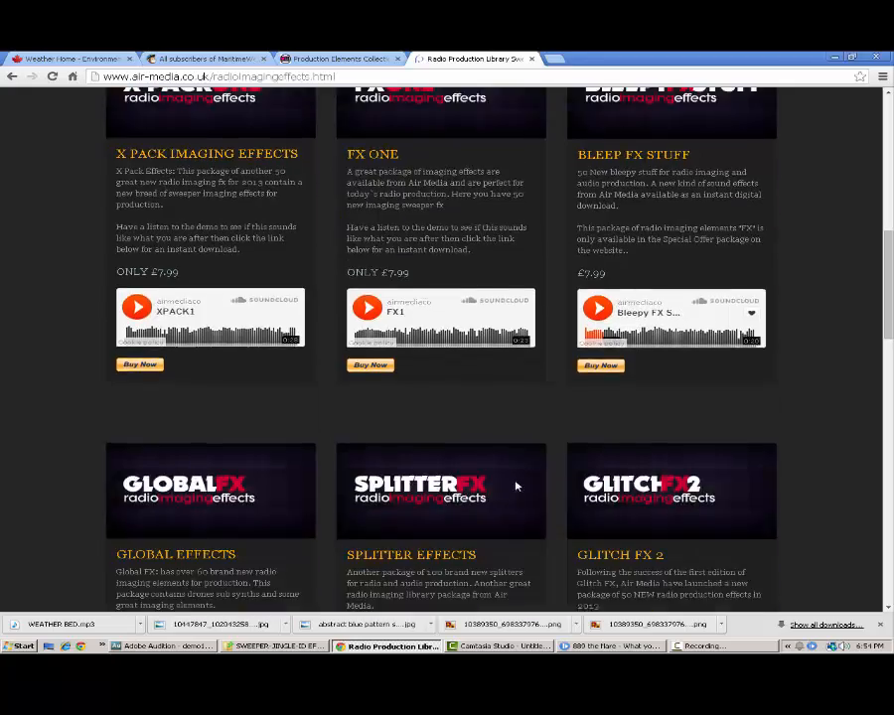
pyautogui.scroll(-10, 515, 486)
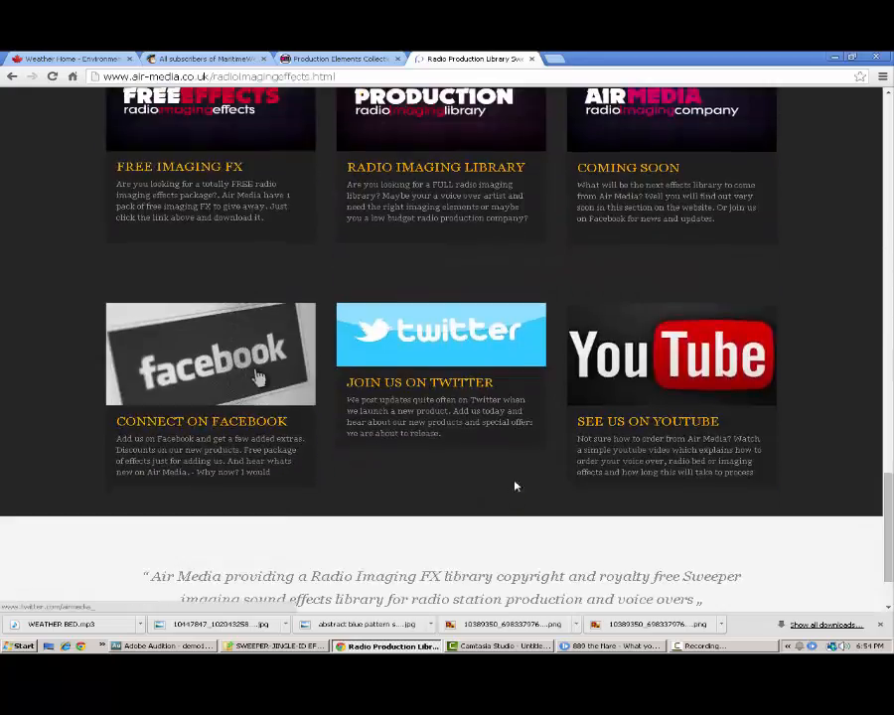
pyautogui.scroll(3, 516, 486)
pyautogui.scroll(3, 404, 442)
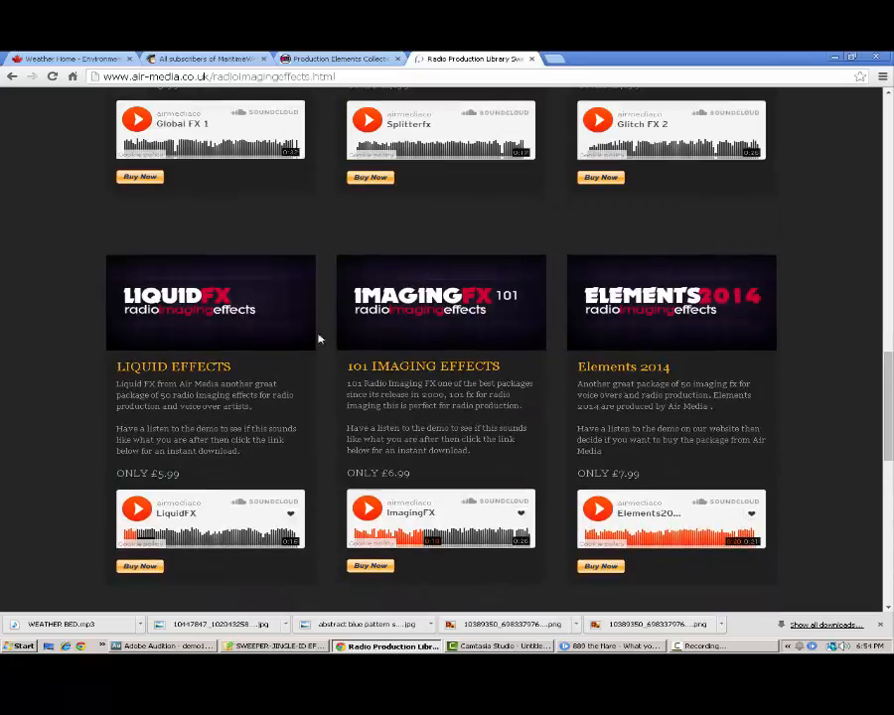
# Play short excerpts of the ImagingFX and Glitch FX 2 demos, pausing each one
pyautogui.click(367, 510)
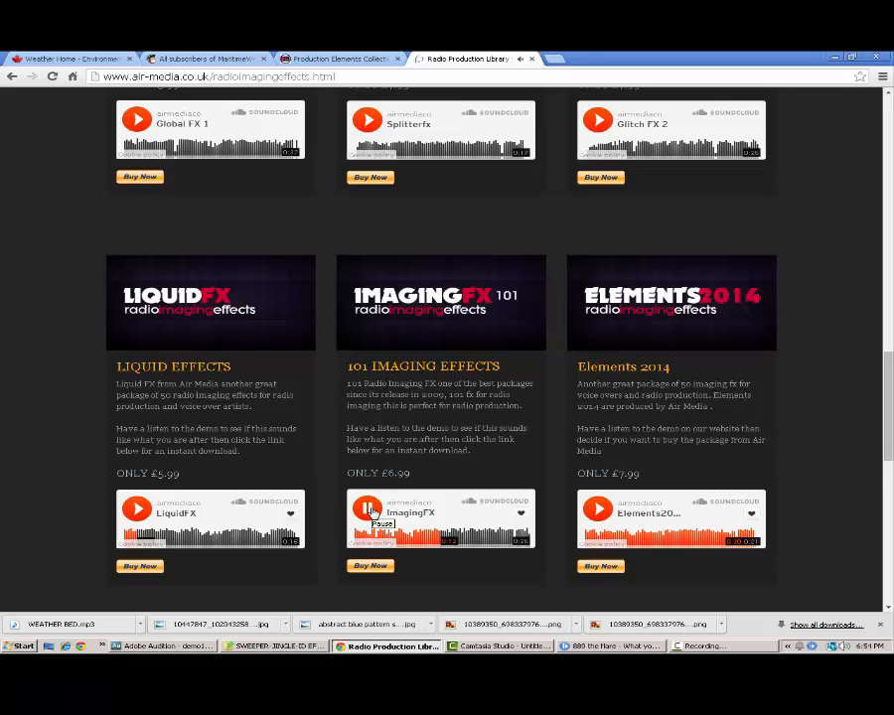
pyautogui.click(368, 509)
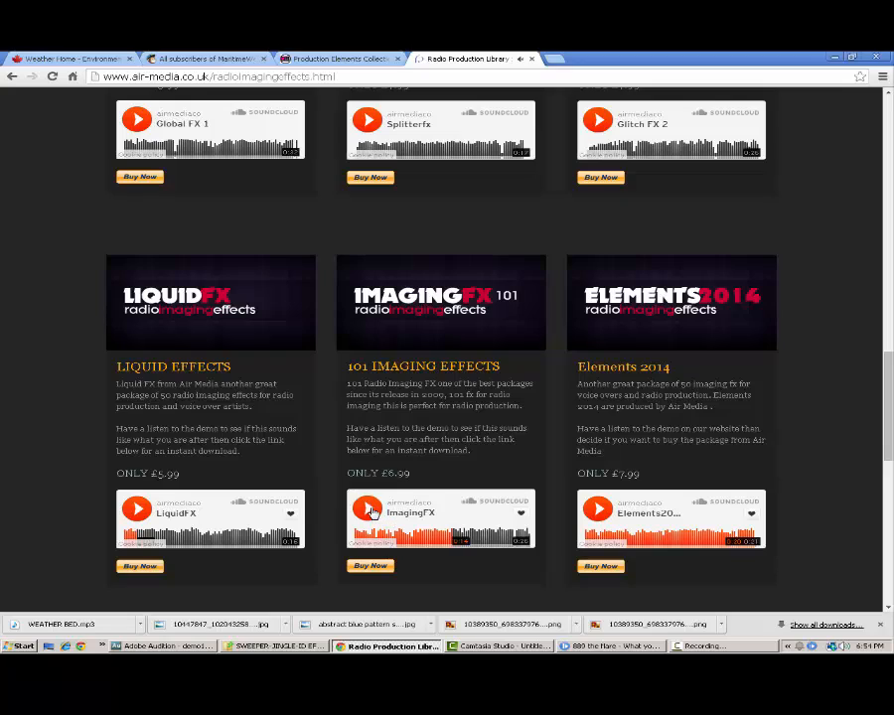
pyautogui.scroll(9, 351, 465)
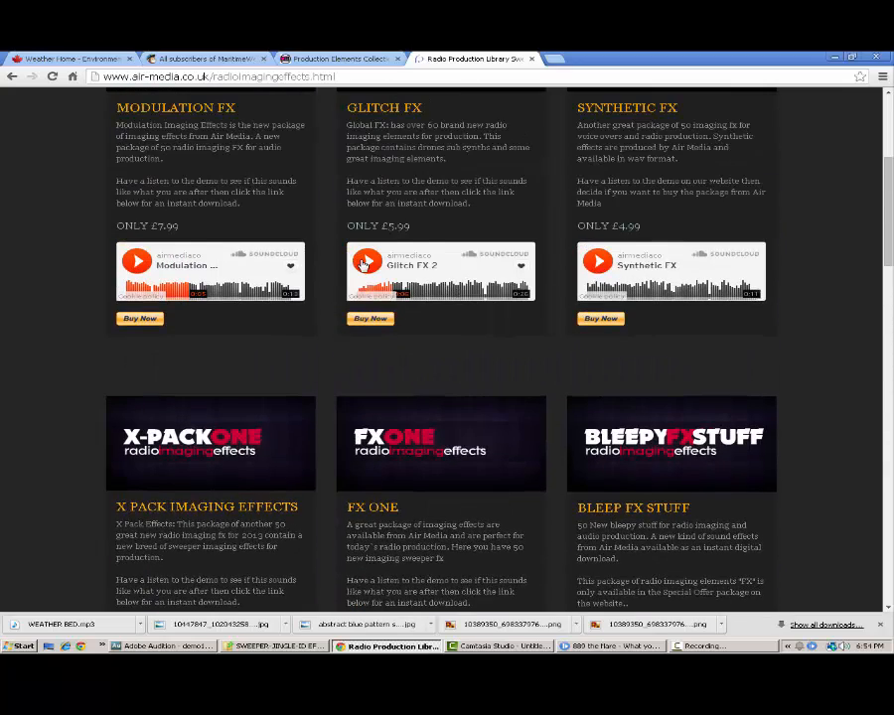
pyautogui.scroll(2, 363, 442)
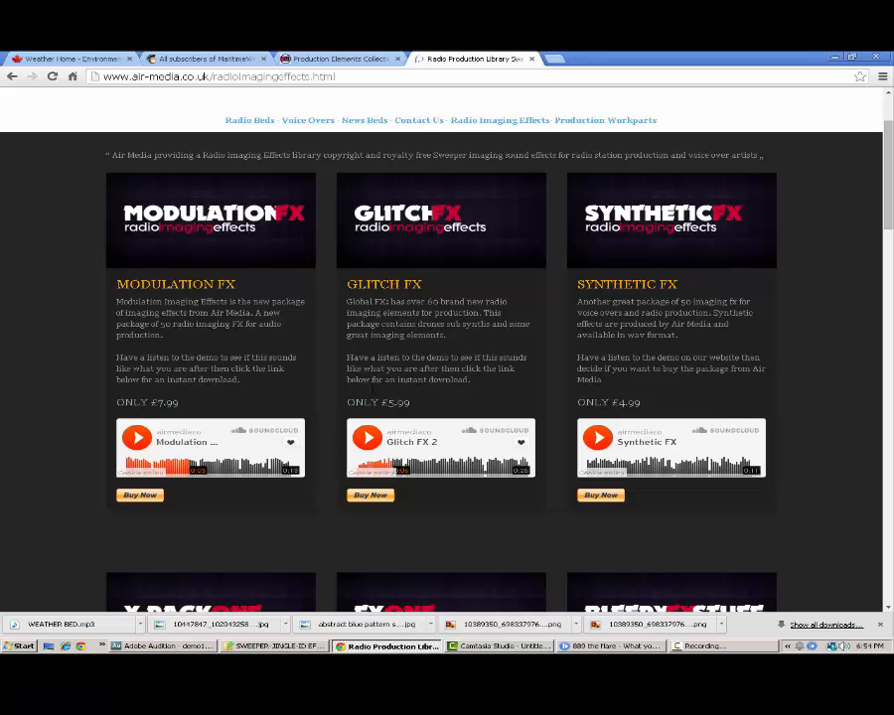
pyautogui.click(366, 439)
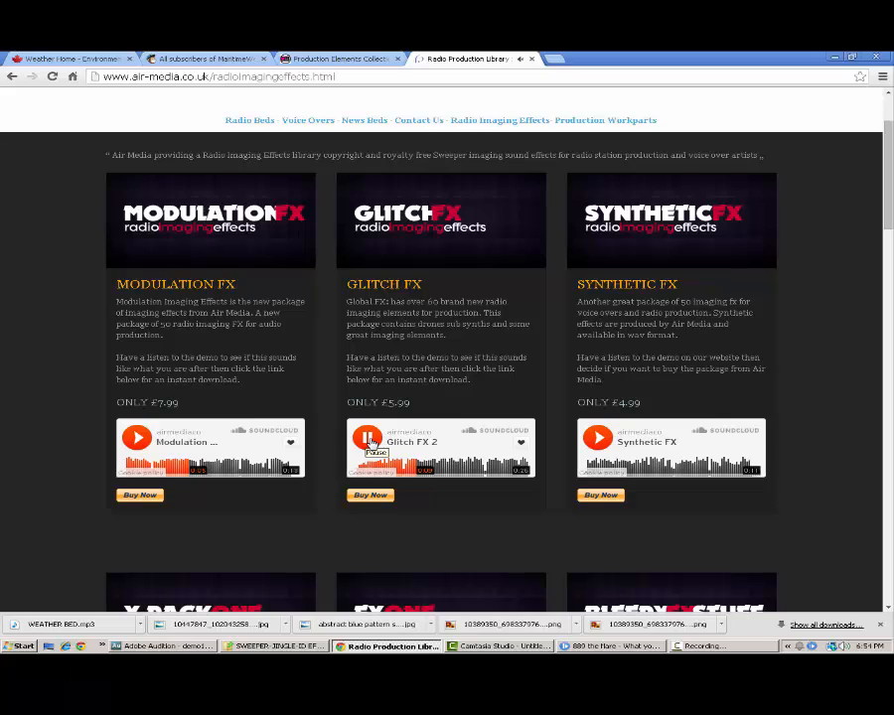
pyautogui.click(368, 439)
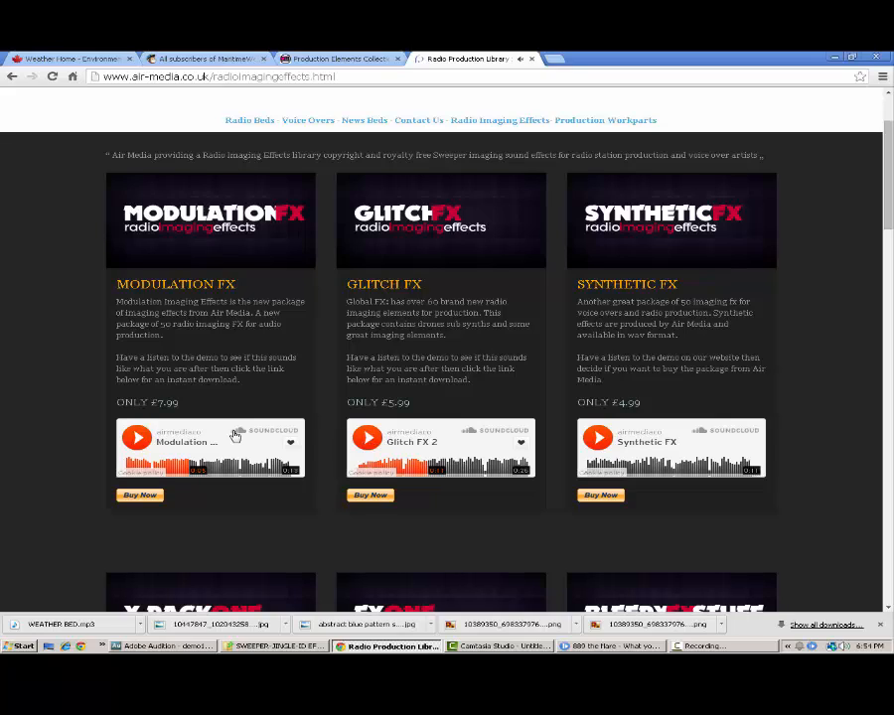
# Play short excerpts of the Modulation FX and Synthetic FX demos, pausing each one
pyautogui.click(147, 440)
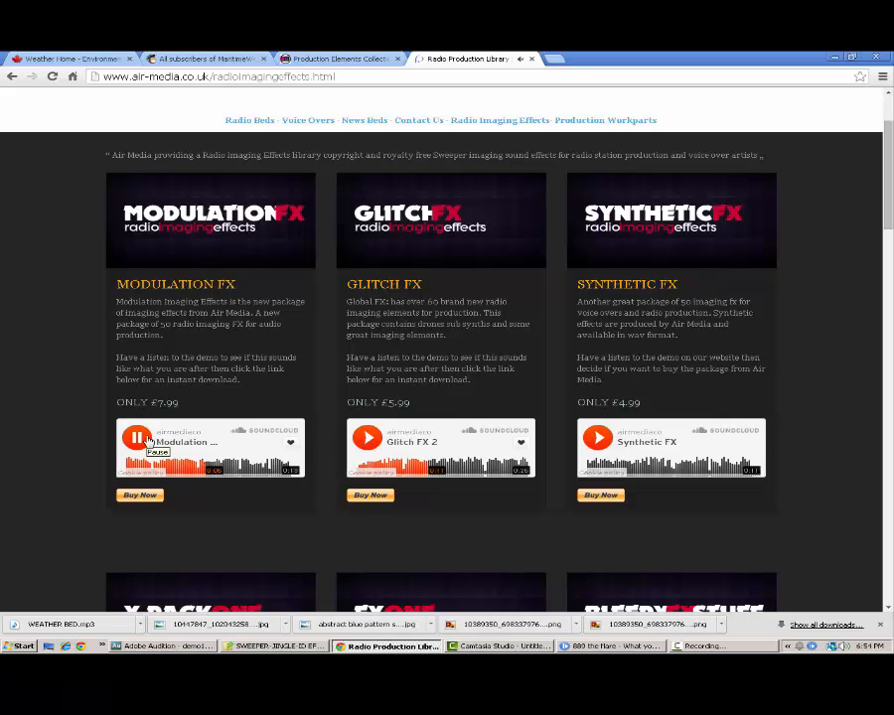
pyautogui.click(137, 438)
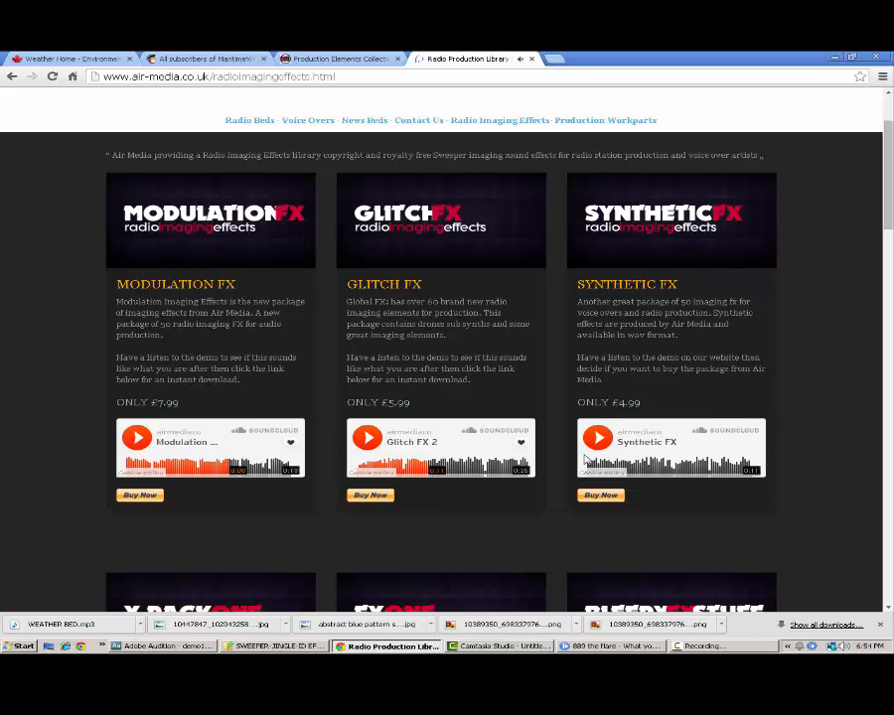
pyautogui.click(598, 439)
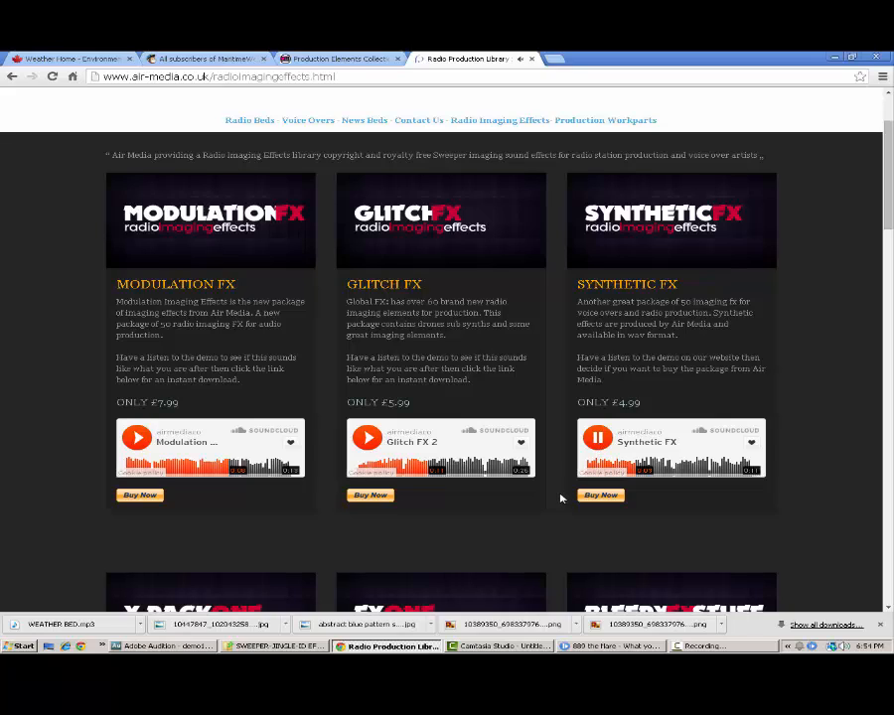
pyautogui.click(599, 440)
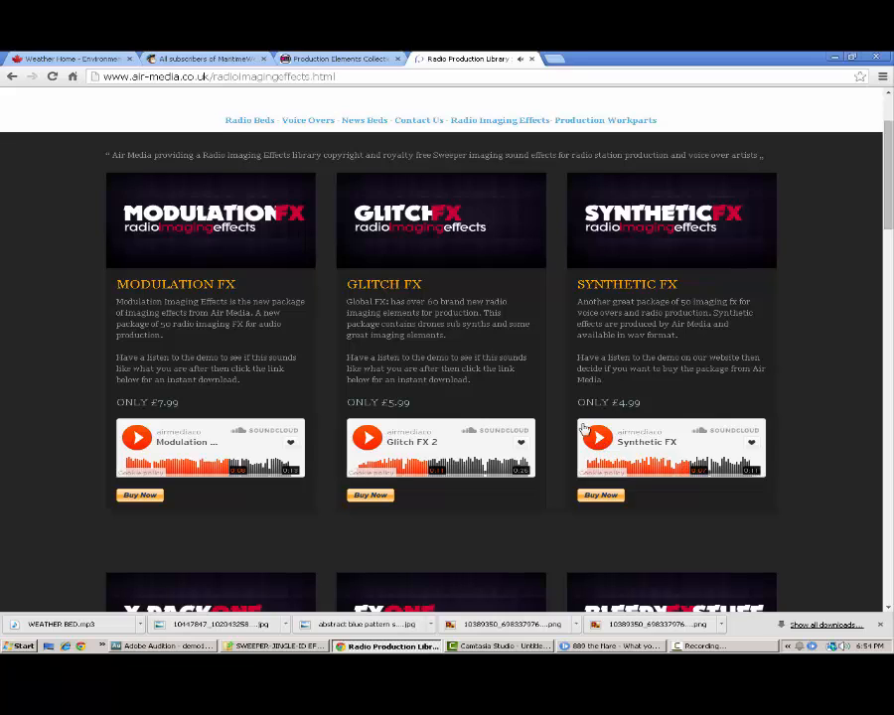
# Open the Air Media home page and look through its product categories, from radio beds to the imaging library
pyautogui.scroll(2, 284, 318)
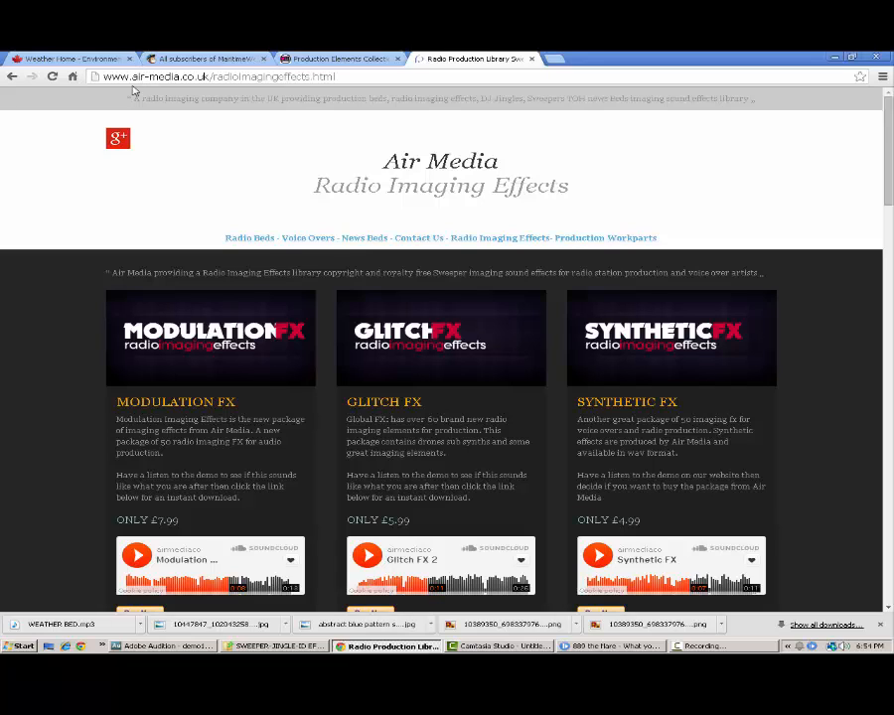
pyautogui.scroll(-1, 158, 242)
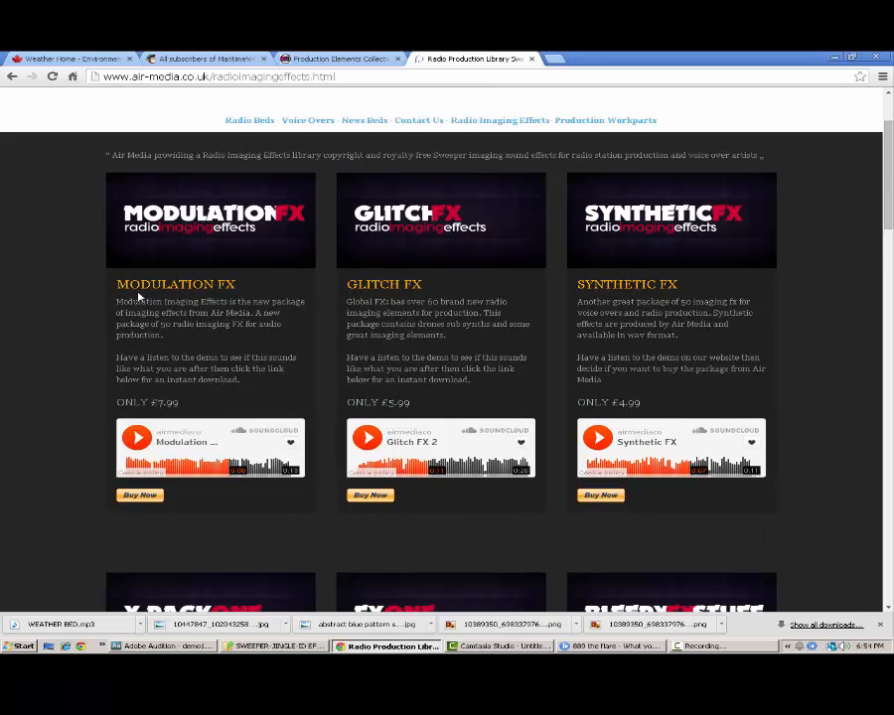
pyautogui.scroll(1, 199, 248)
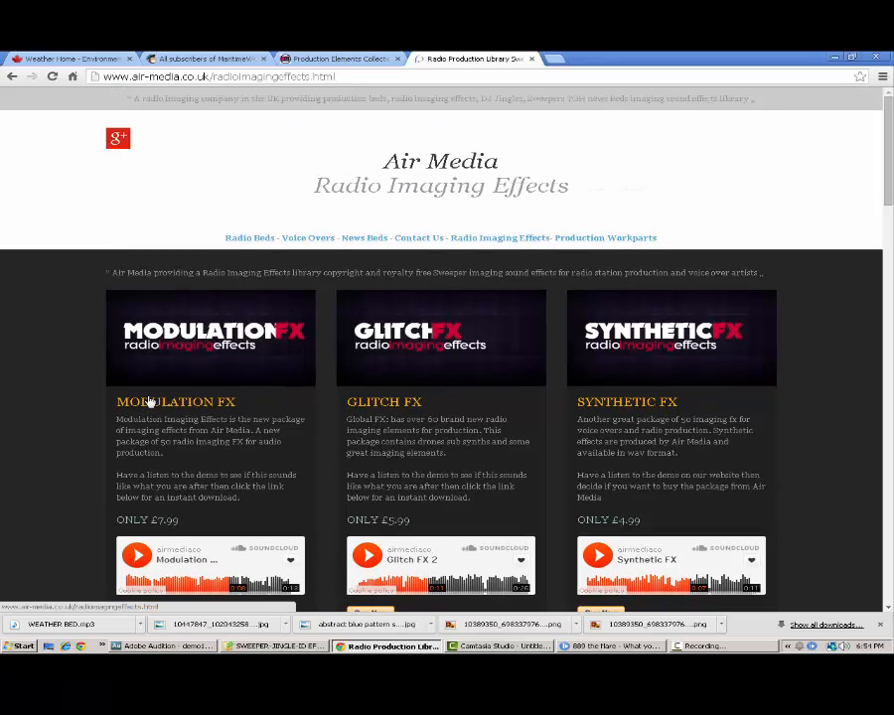
pyautogui.click(427, 175)
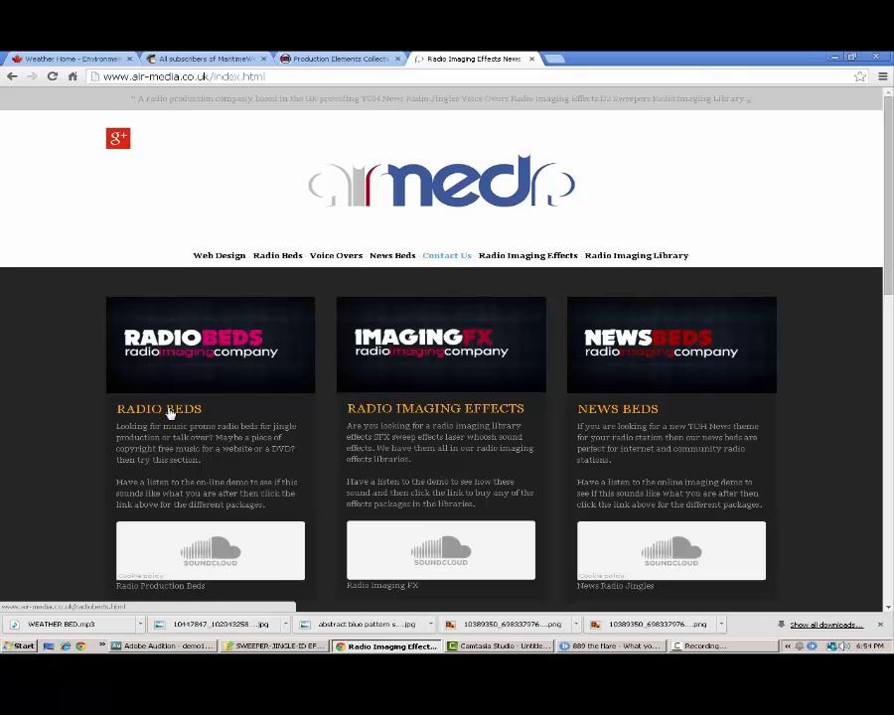
pyautogui.scroll(-3, 659, 414)
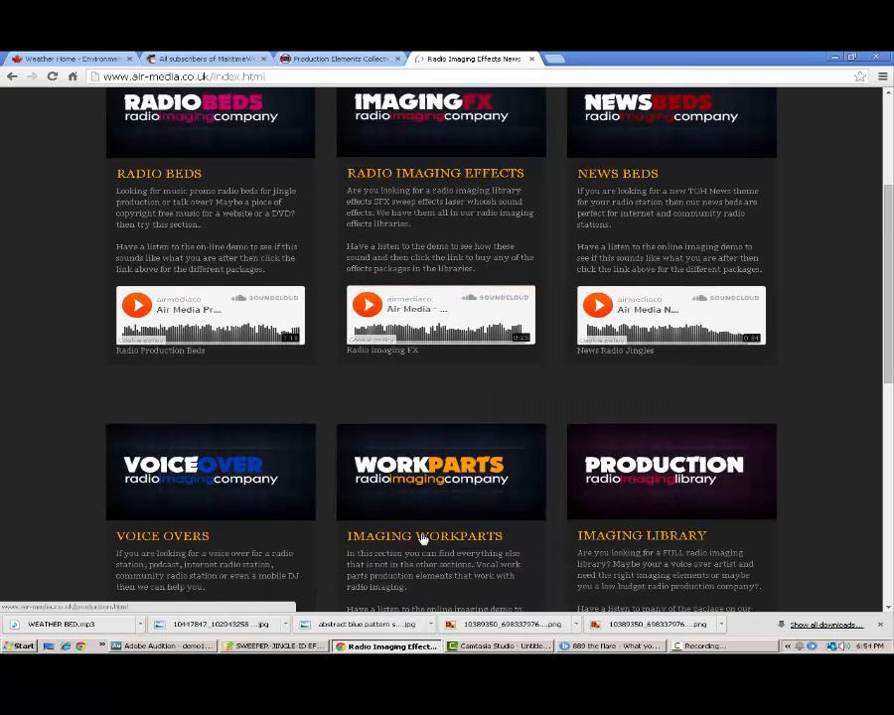
pyautogui.scroll(-4, 140, 538)
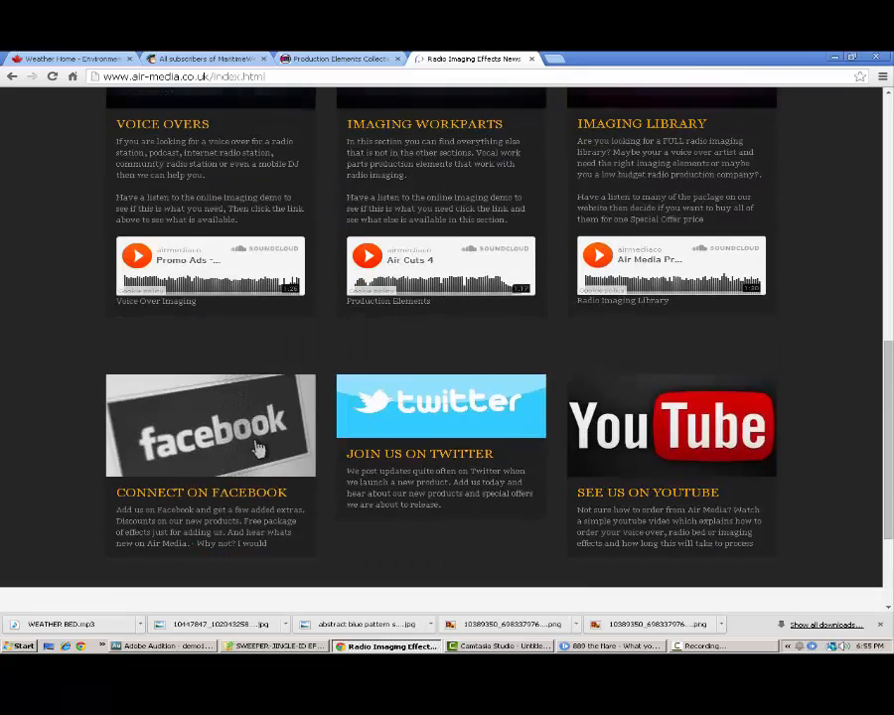
pyautogui.scroll(5, 174, 397)
pyautogui.scroll(2, 168, 338)
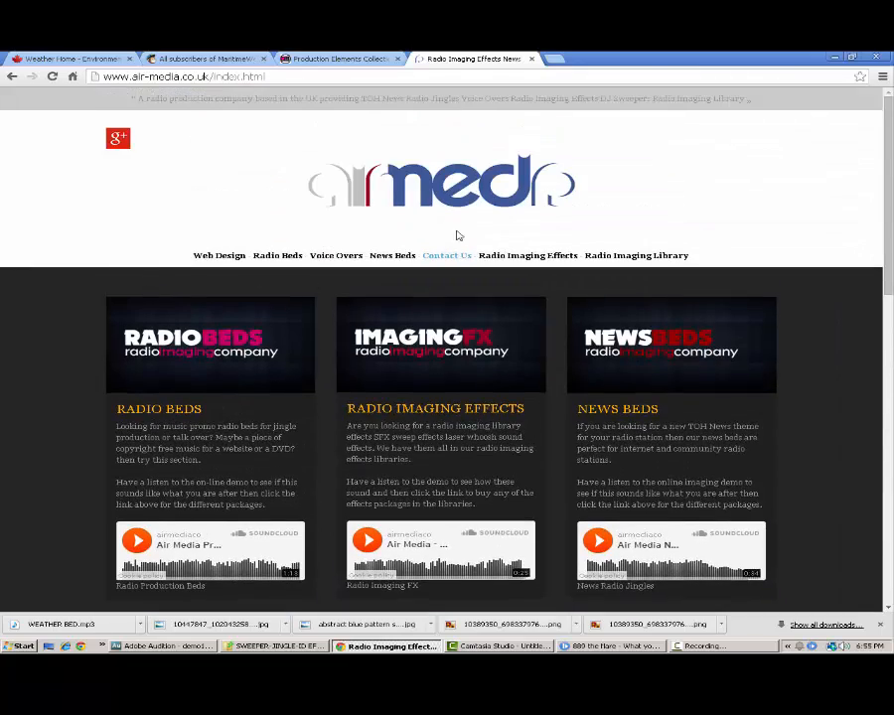
# Open the Mix III Imaging Elements product from the Sound Ideas Production Elements Collections and check its price and contents
pyautogui.click(308, 59)
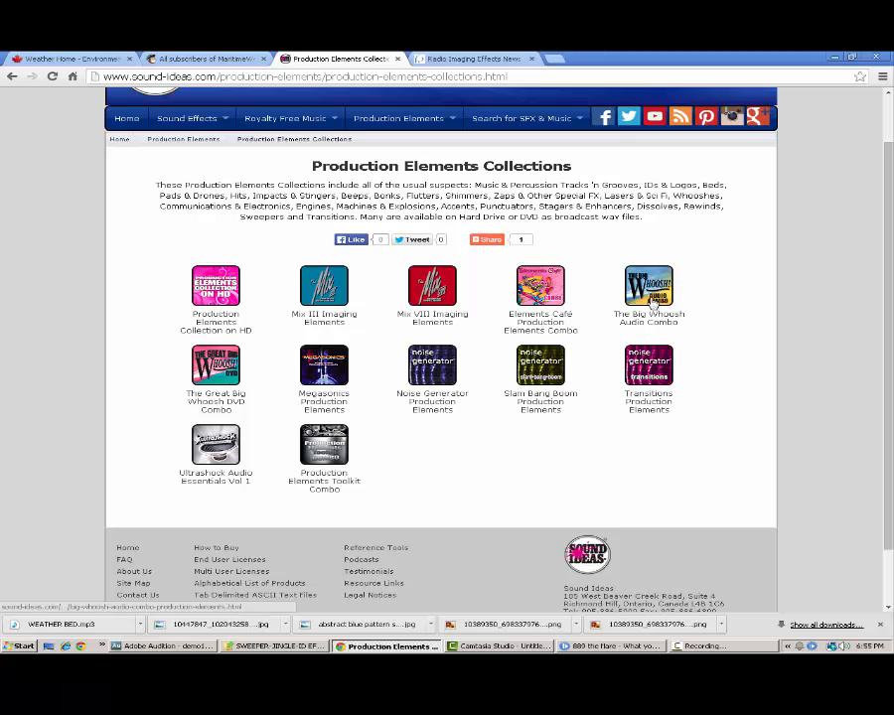
pyautogui.click(323, 325)
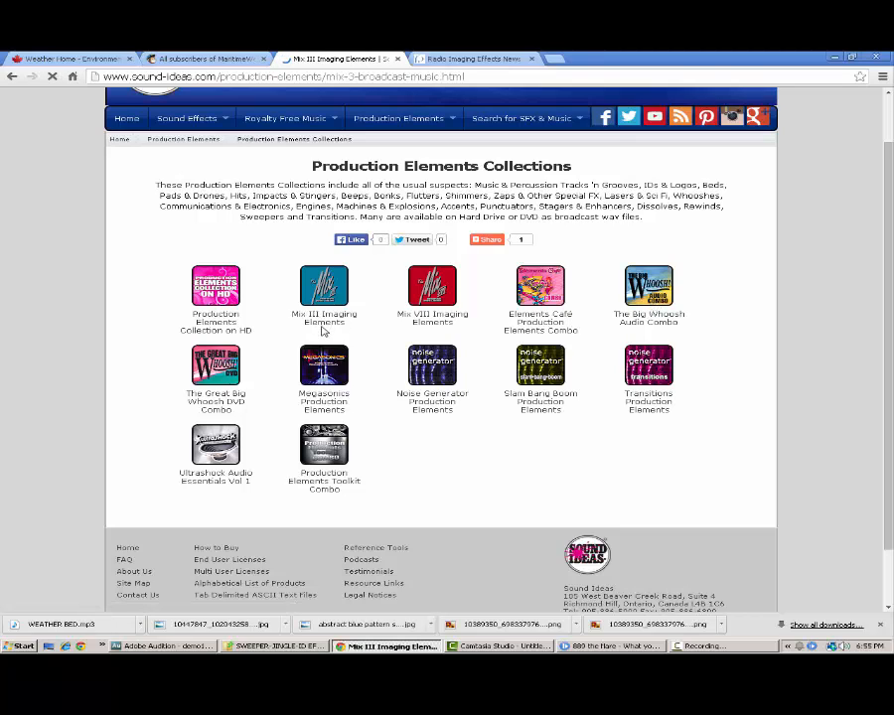
pyautogui.scroll(-1, 262, 492)
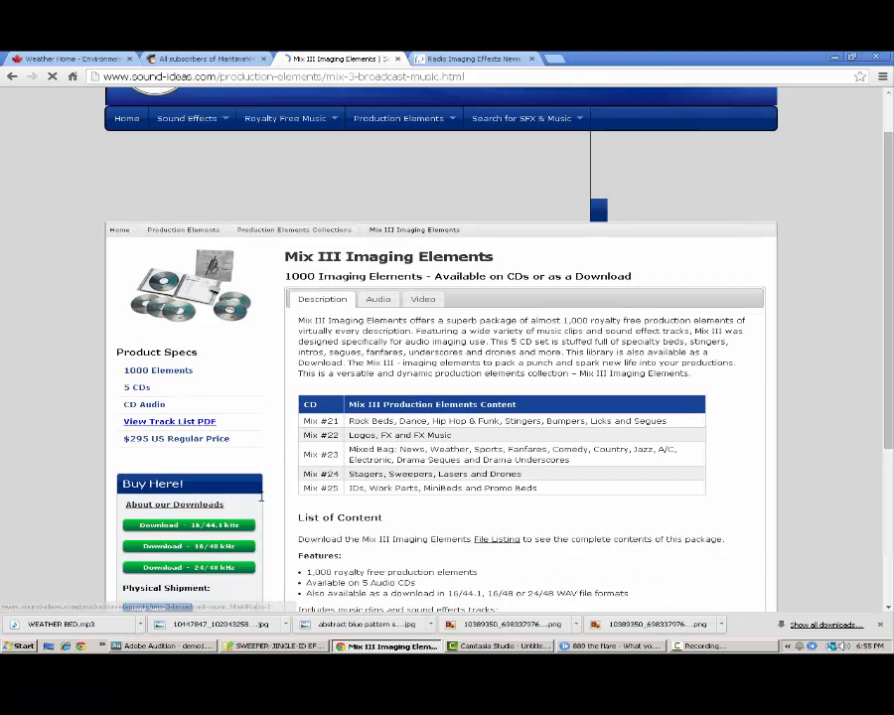
pyautogui.moveTo(125, 438); pyautogui.dragTo(232, 439)
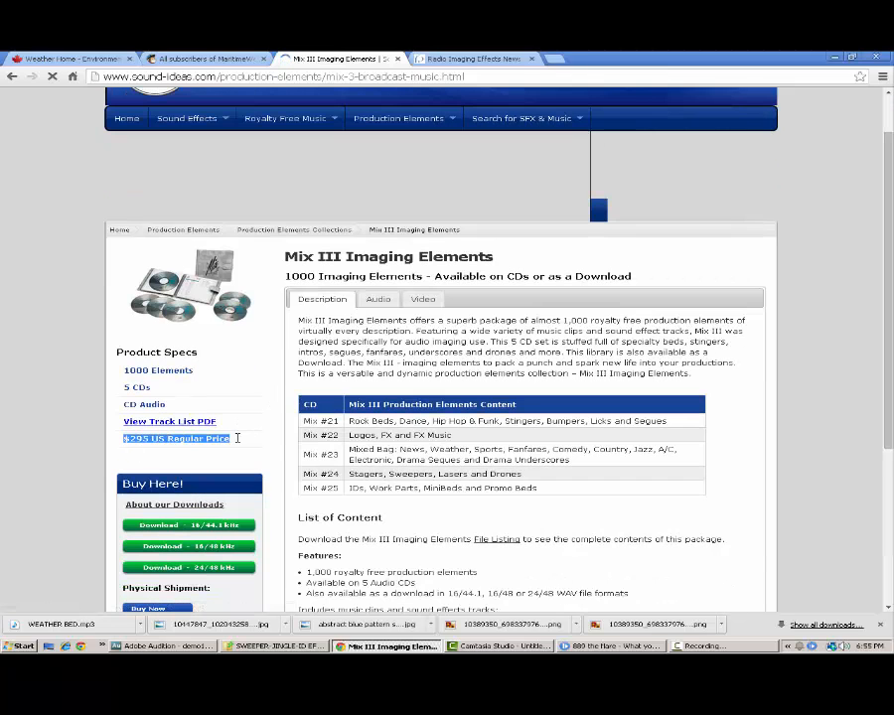
pyautogui.click(236, 441)
pyautogui.scroll(-1, 236, 441)
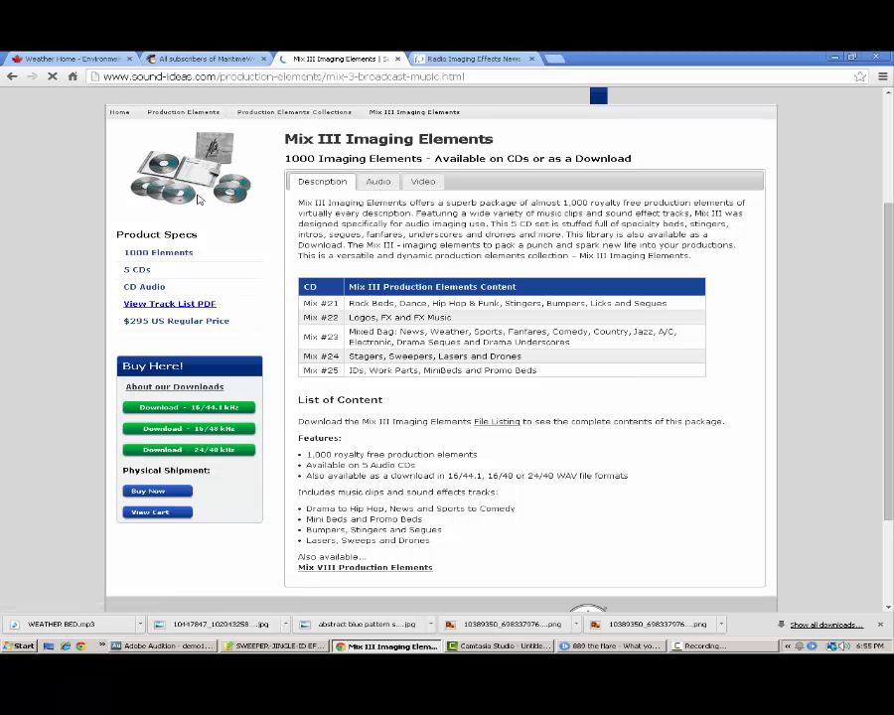
# Open the Royalty Free Music Hard Drive product from Sound Ideas' Royalty Free Music Collections and check its specs and price
pyautogui.scroll(1, 343, 236)
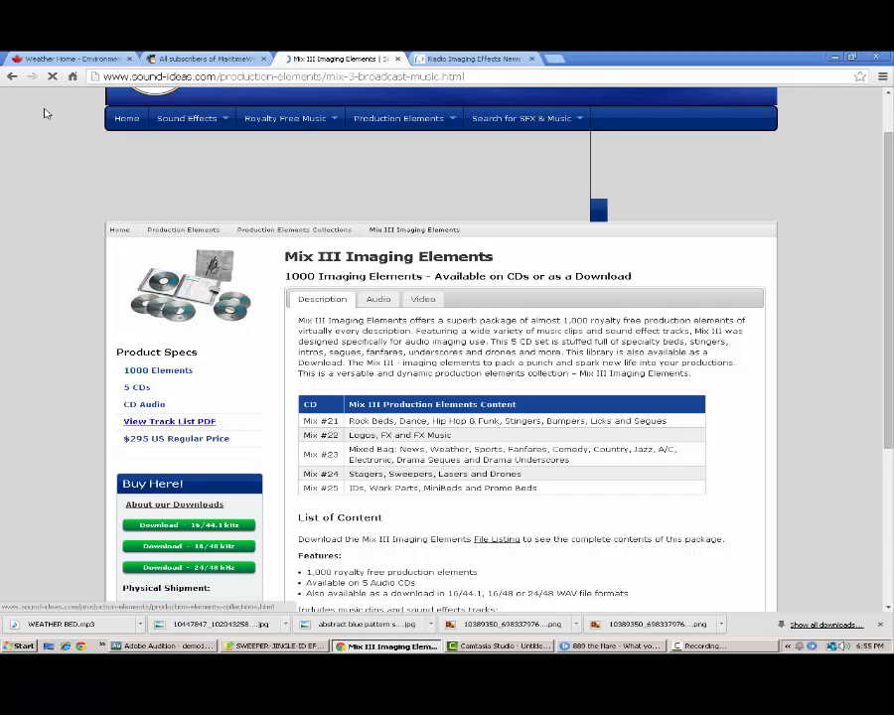
pyautogui.scroll(1, 119, 139)
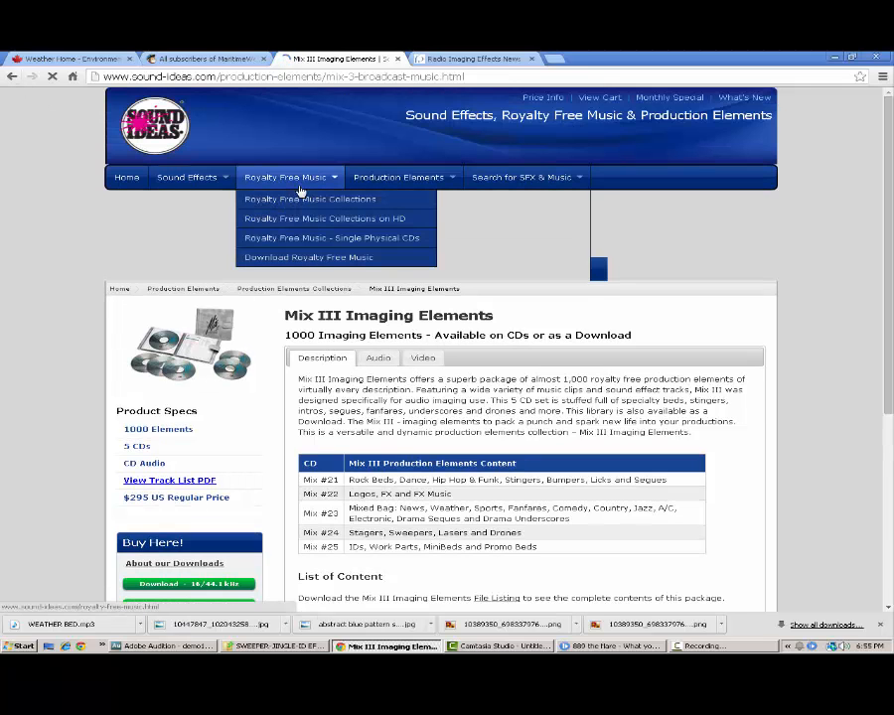
pyautogui.click(298, 202)
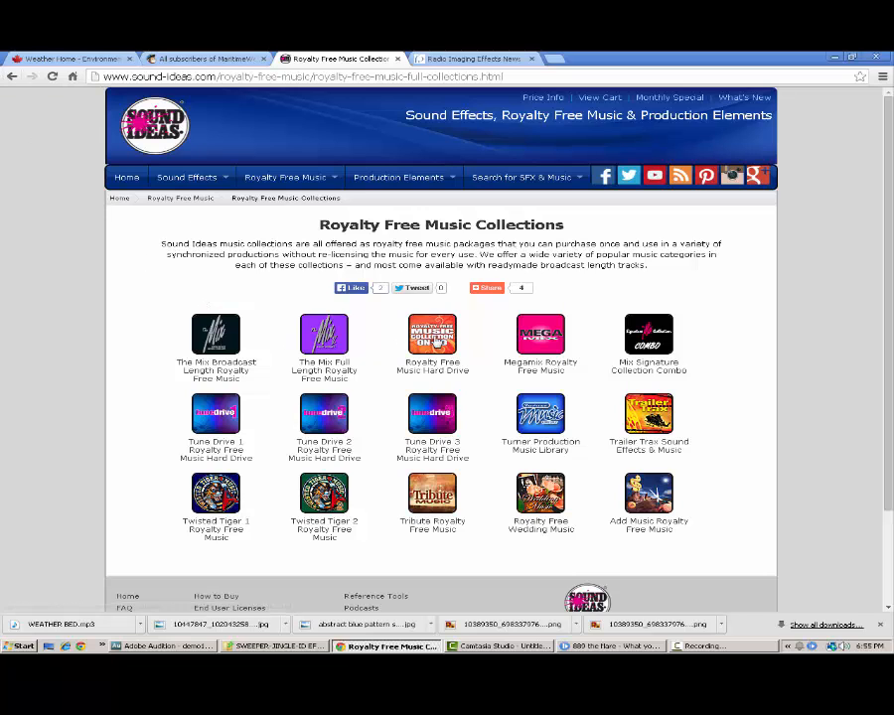
pyautogui.click(434, 338)
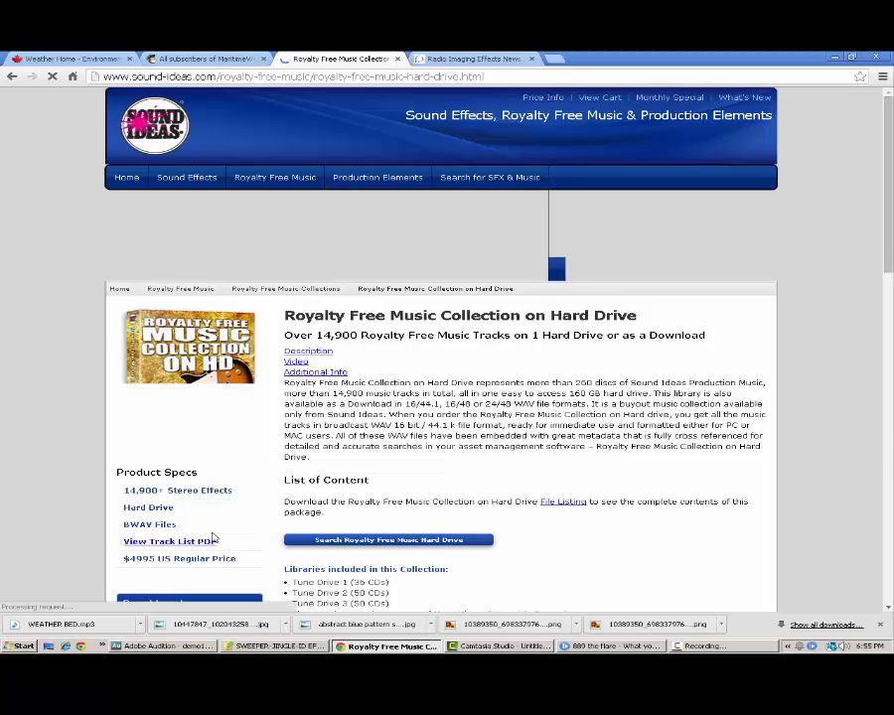
pyautogui.scroll(-3, 214, 537)
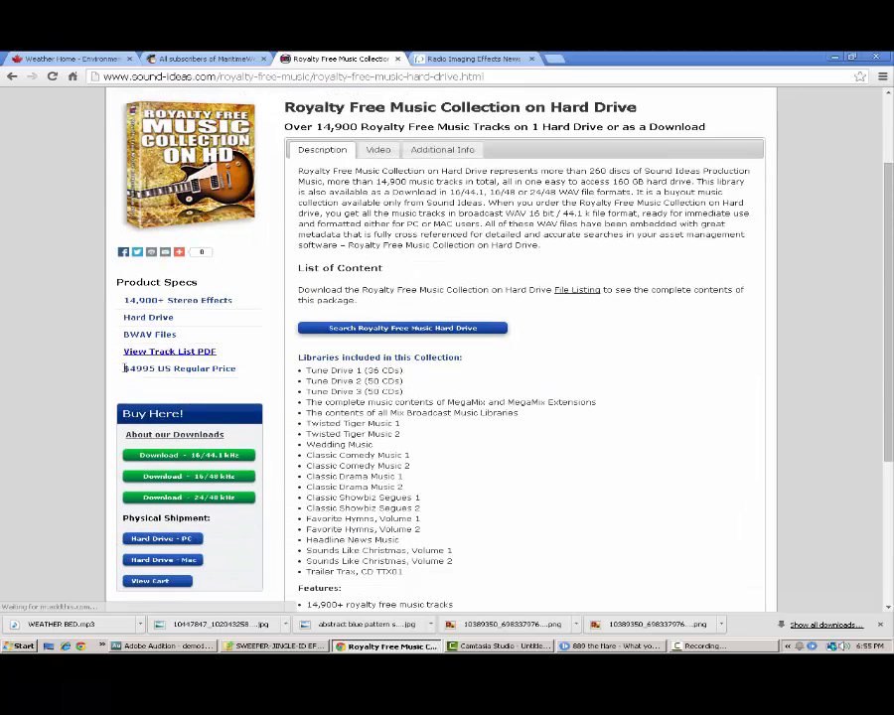
# Return to the Royalty Free Music Collections page and look through the Sound Ideas product categories, including Production Elements
pyautogui.hotkey('ctrl', 'a')
pyautogui.click(174, 259)
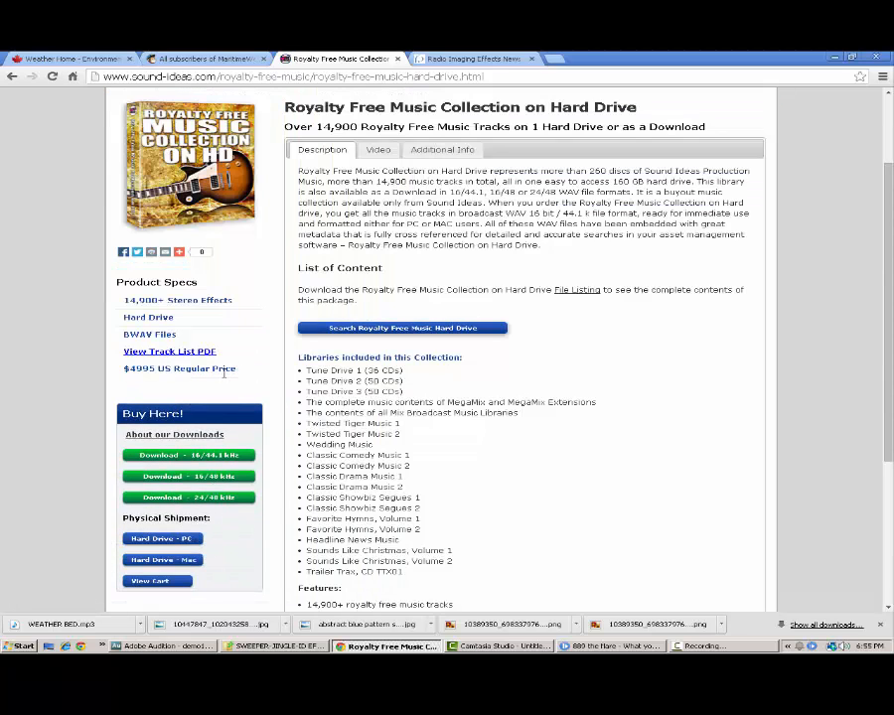
pyautogui.click(12, 76)
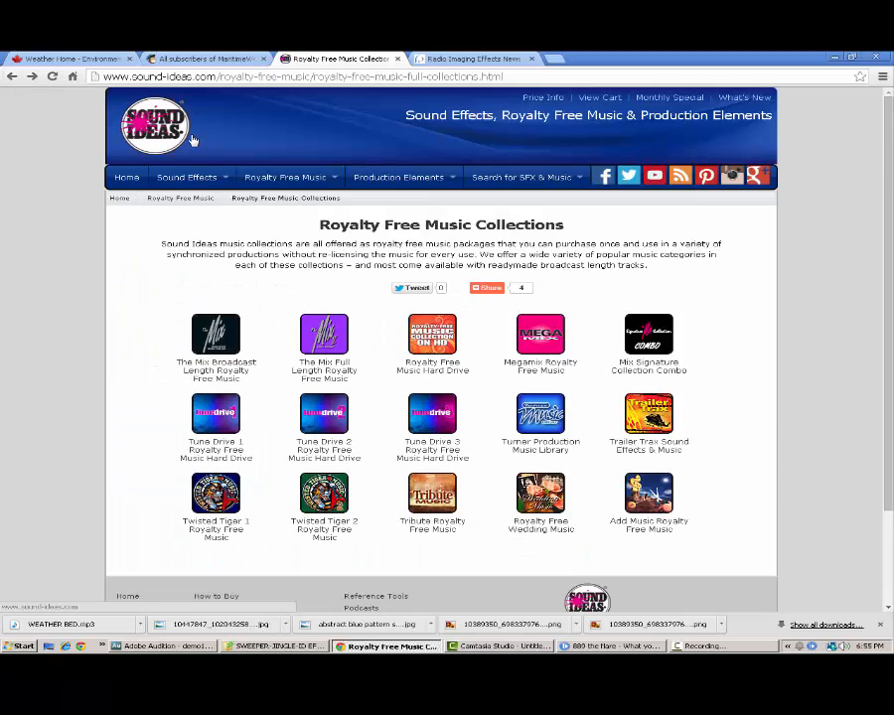
pyautogui.moveTo(192, 169)
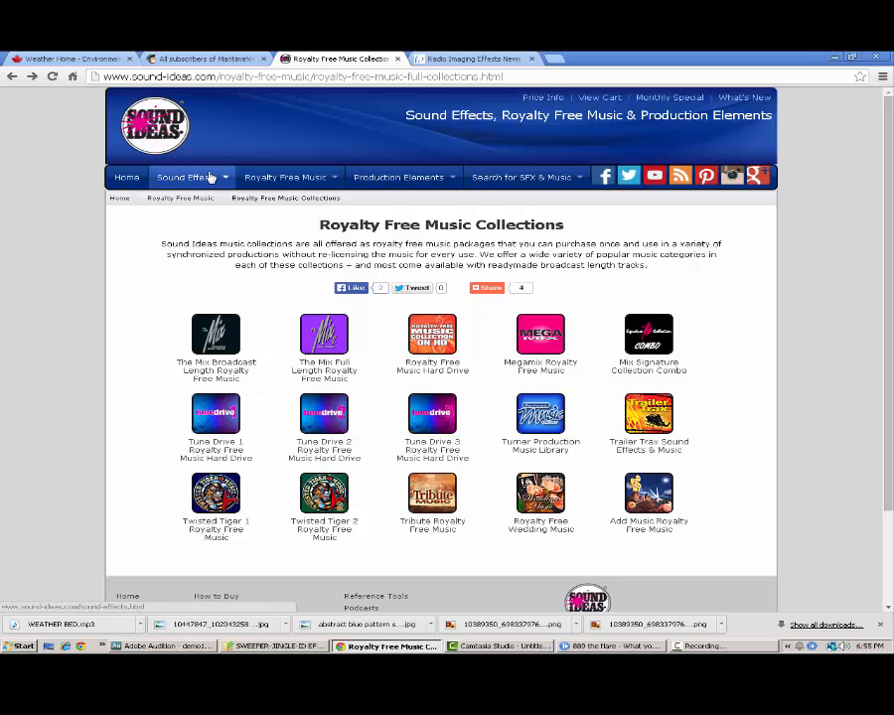
pyautogui.moveTo(413, 184)
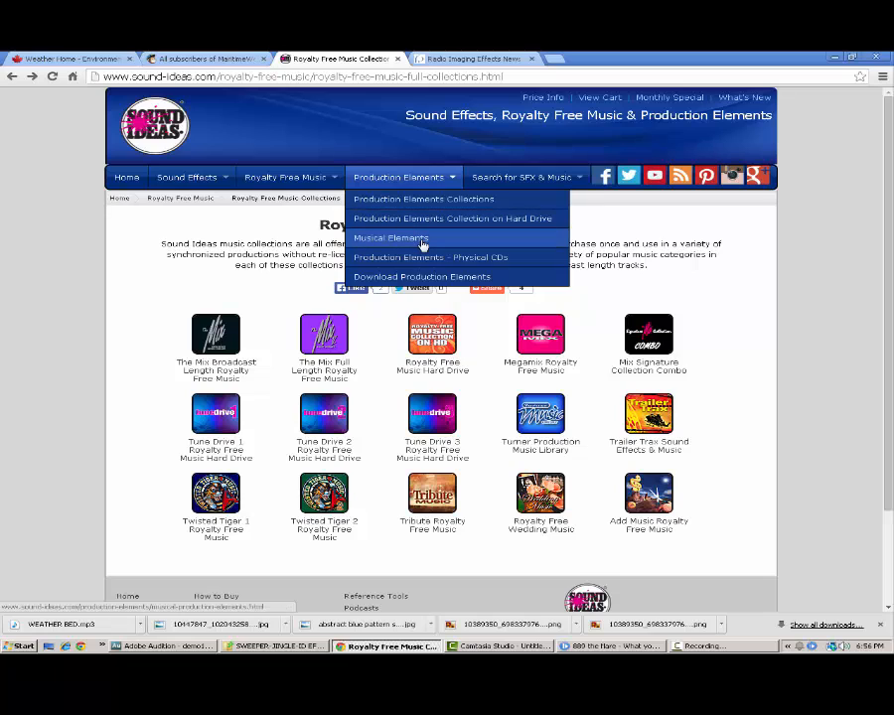
pyautogui.moveTo(494, 188)
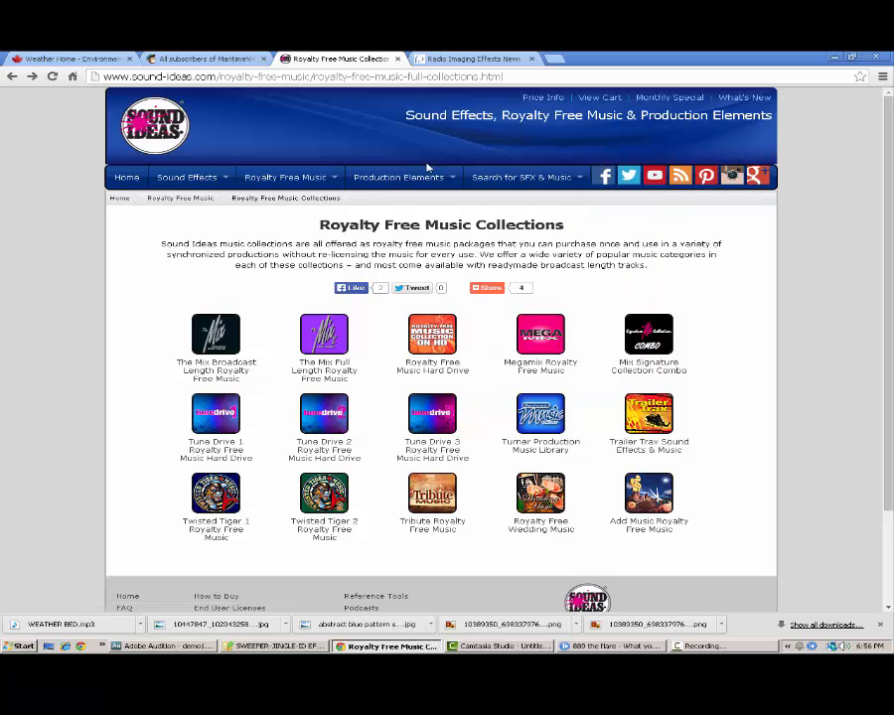
# Search for "music radio creative" in a new browser tab and open the Music Radio Creative website
pyautogui.click(555, 61)
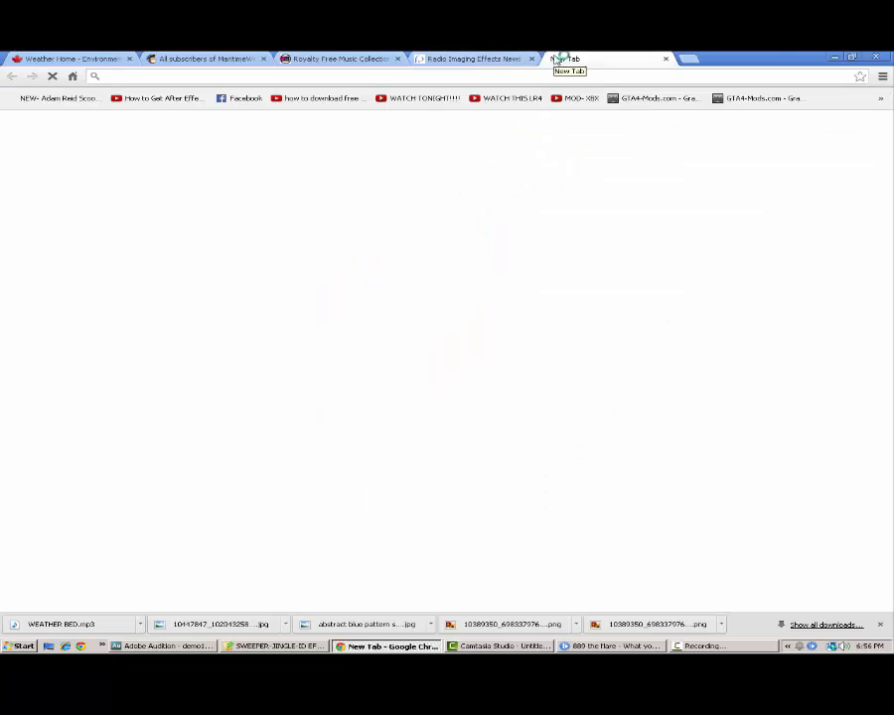
pyautogui.write('mus')
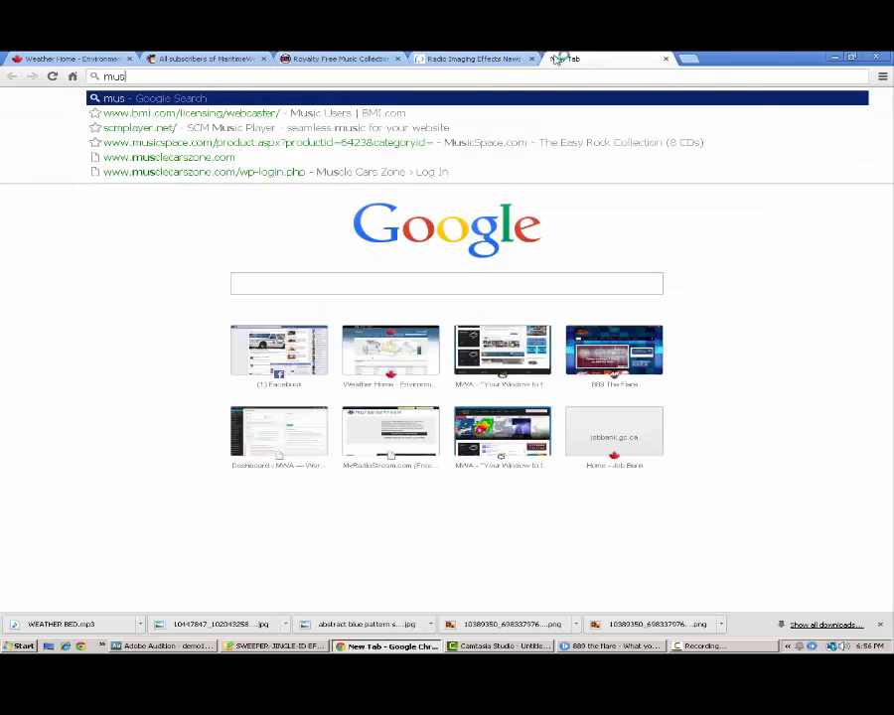
pyautogui.press('BackSpace')
pyautogui.write('sic radio ')
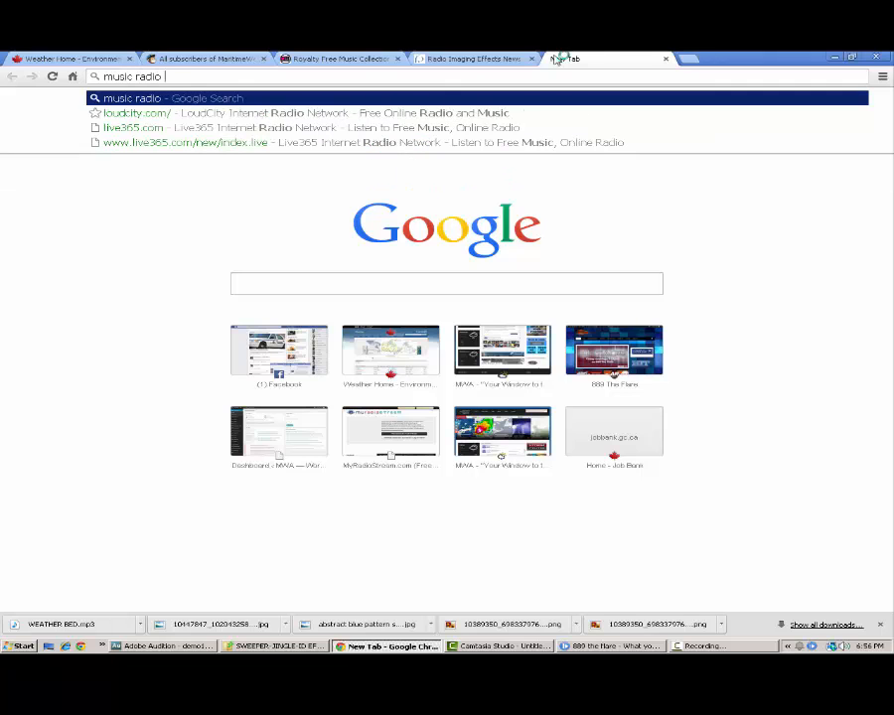
pyautogui.write('creative')
pyautogui.press('Return')
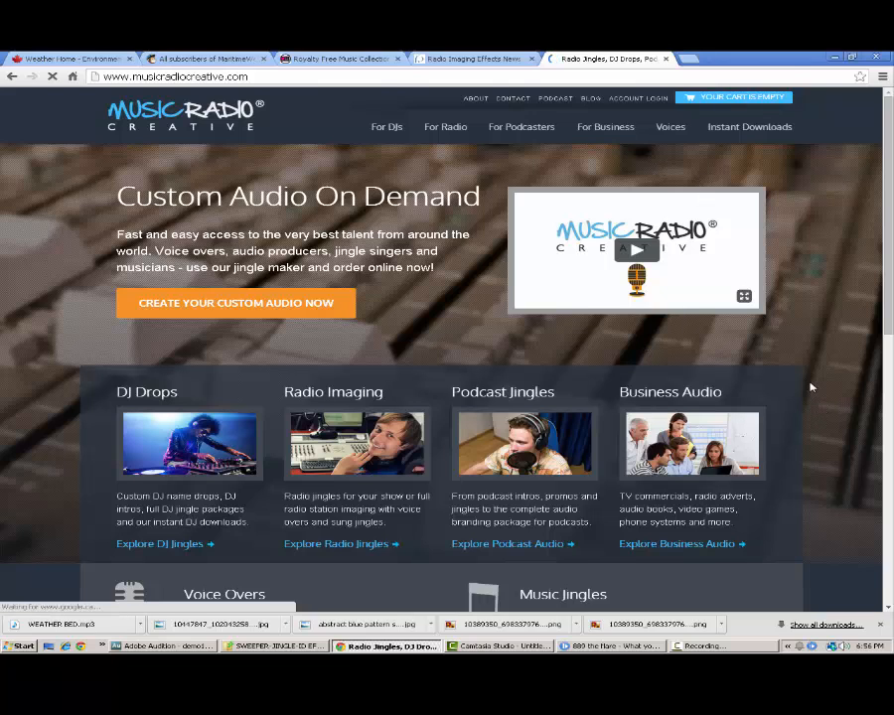
# Look through the Music Radio Creative home page and open its Instant Downloads
pyautogui.scroll(-3, 473, 339)
pyautogui.scroll(-5, 473, 339)
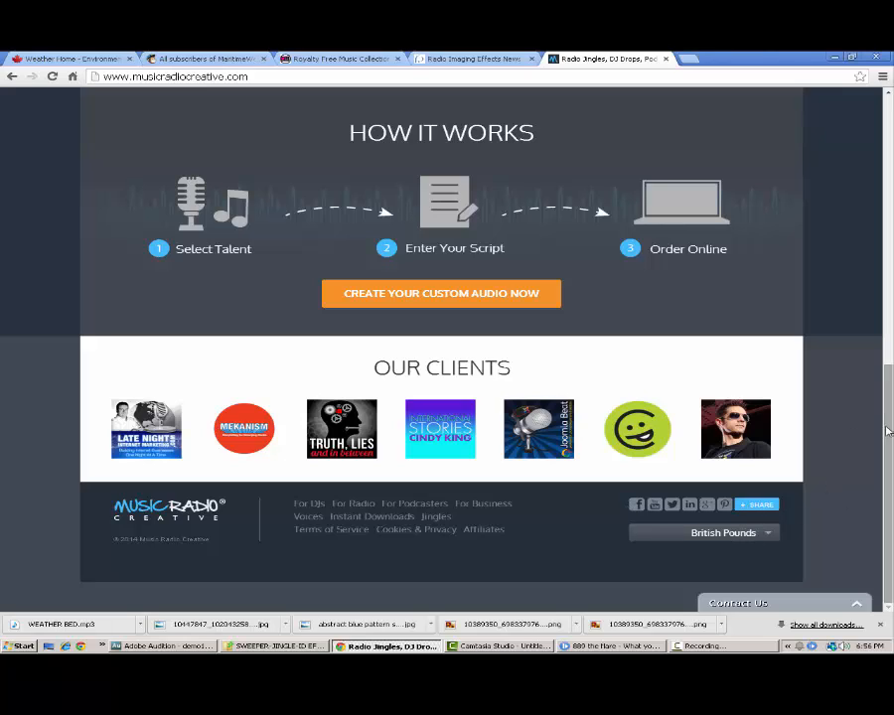
pyautogui.scroll(10, 835, 443)
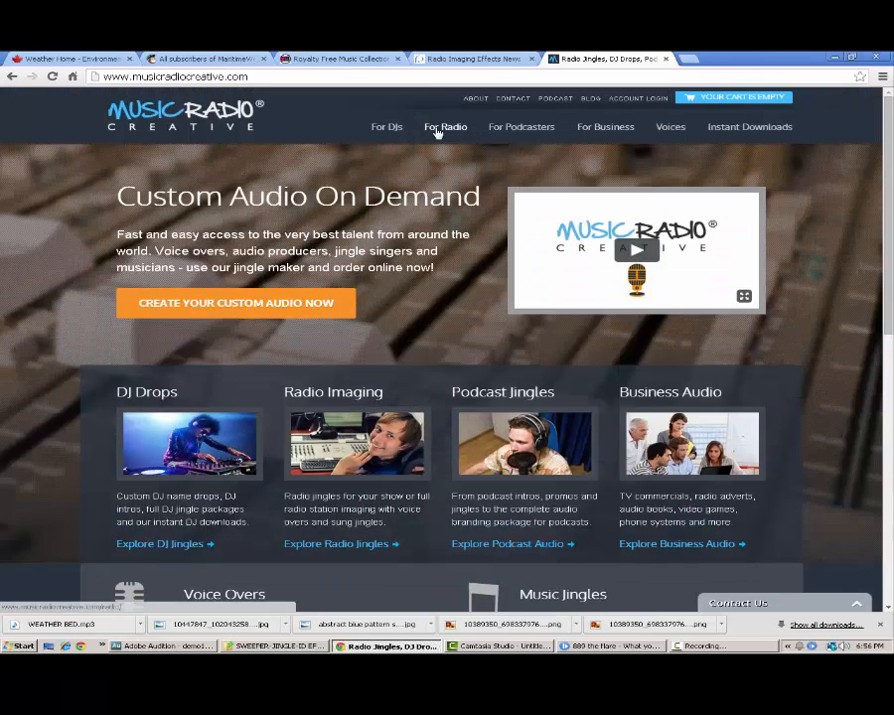
pyautogui.scroll(-3, 837, 233)
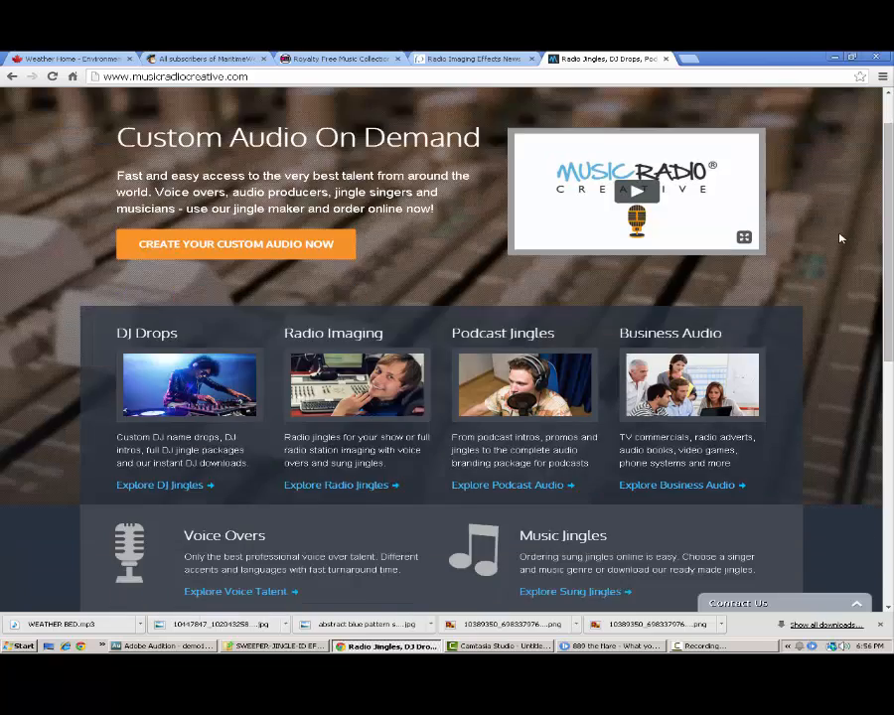
pyautogui.scroll(3, 832, 206)
pyautogui.click(757, 129)
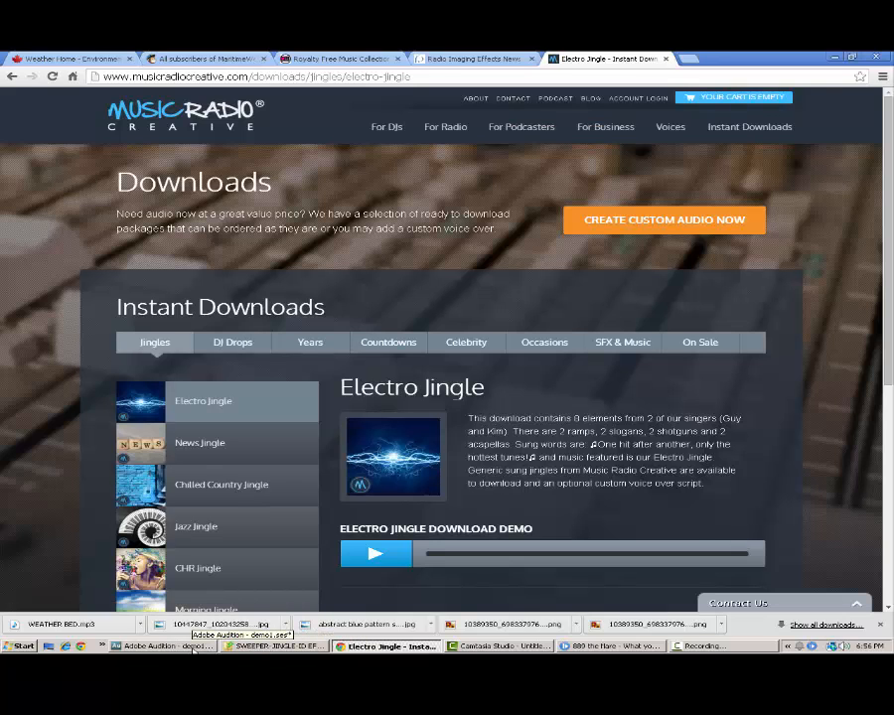
# Switch to Adobe Audition and record a voice take of about 18 seconds on Track 1 from the session start
pyautogui.click(188, 646)
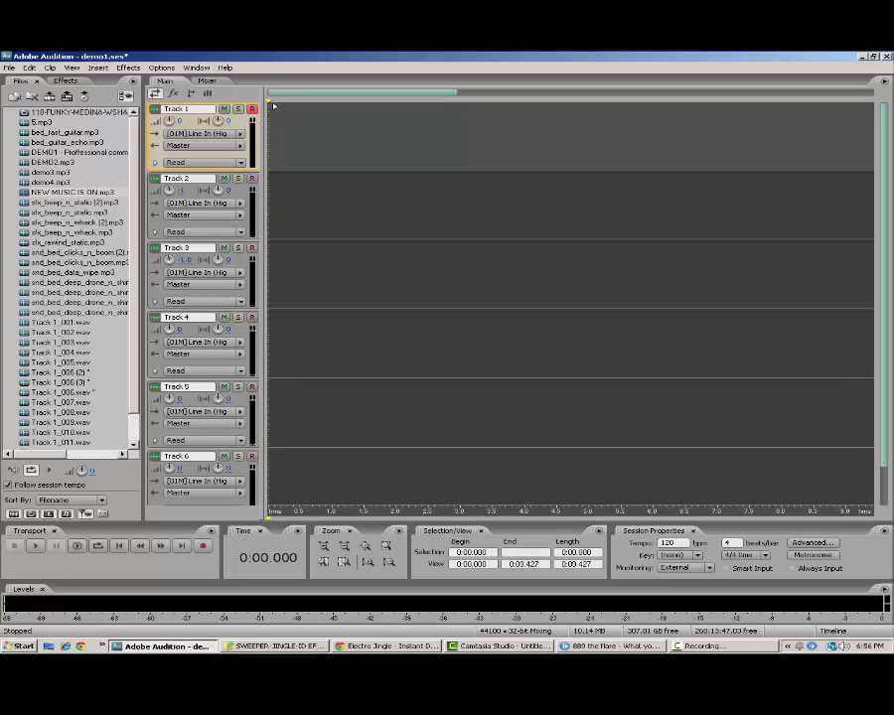
pyautogui.click(267, 104)
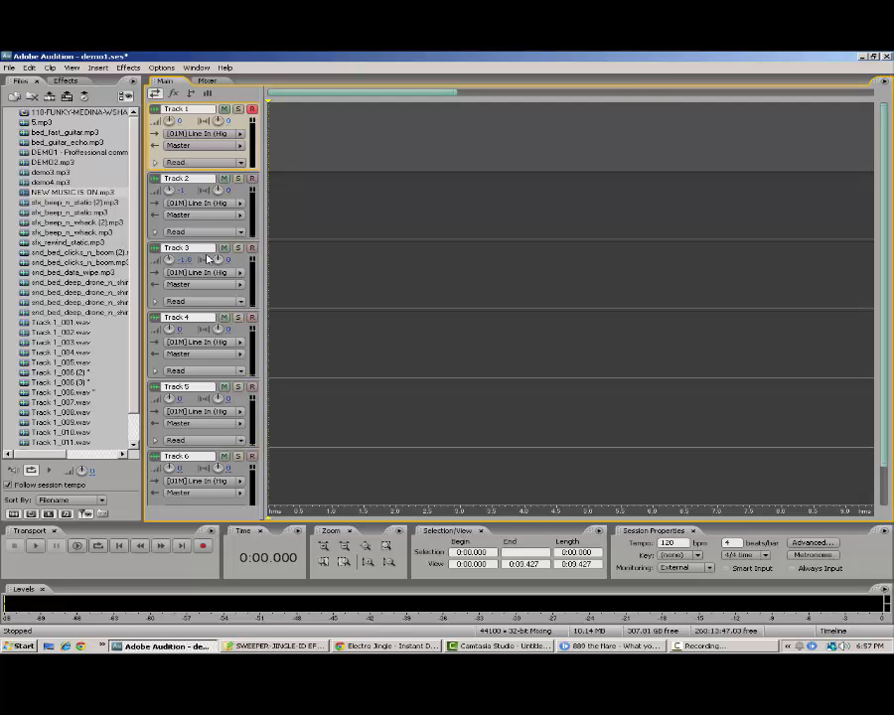
pyautogui.click(204, 547)
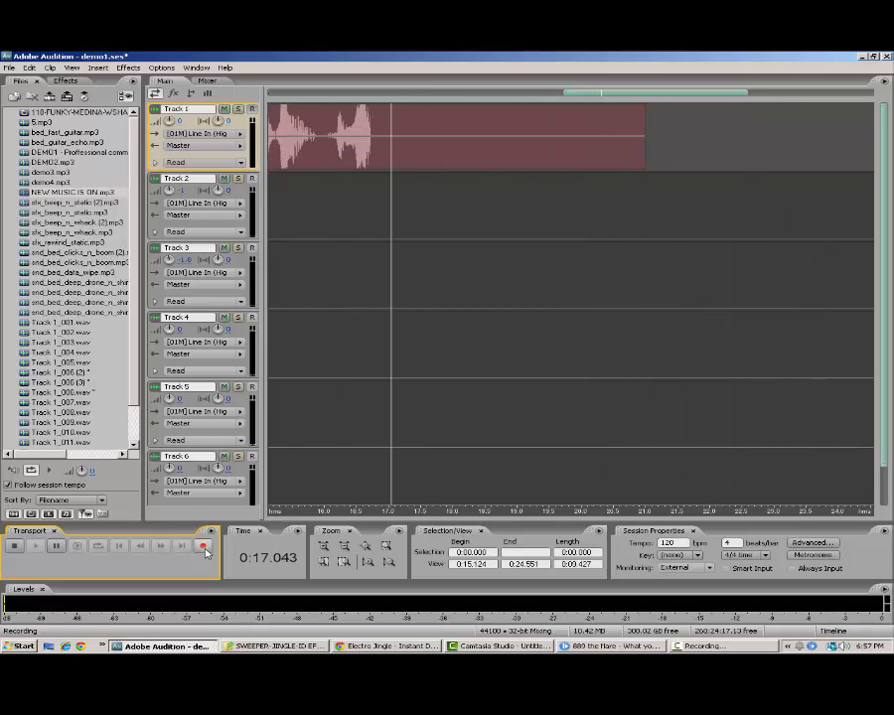
pyautogui.click(204, 546)
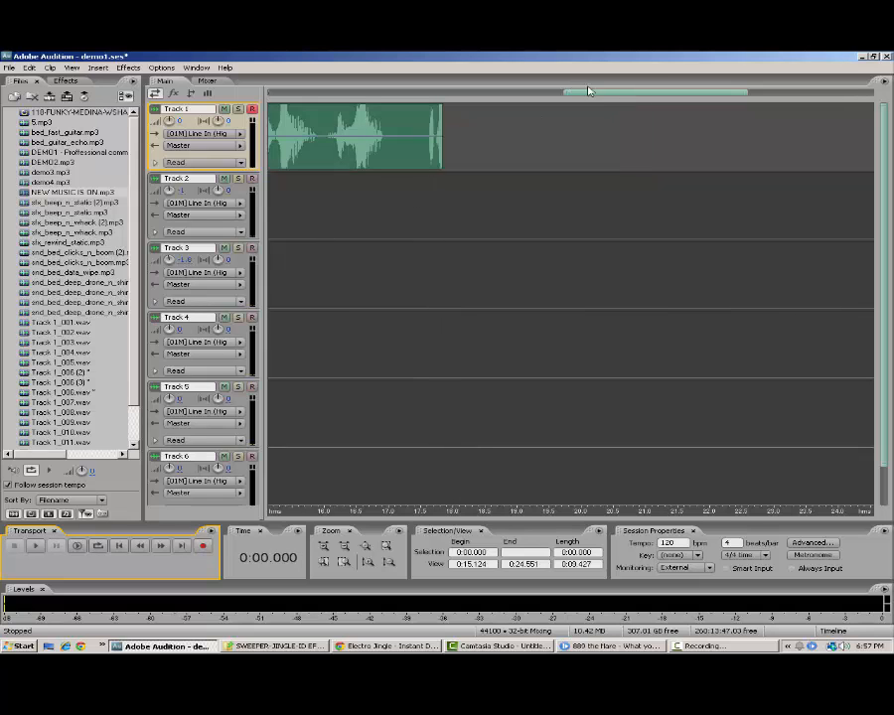
# Play short passages of the new Track 1 recording from about 1.4 and 3.2 seconds to locate the spoken phrases
pyautogui.moveTo(593, 91); pyautogui.dragTo(266, 106)
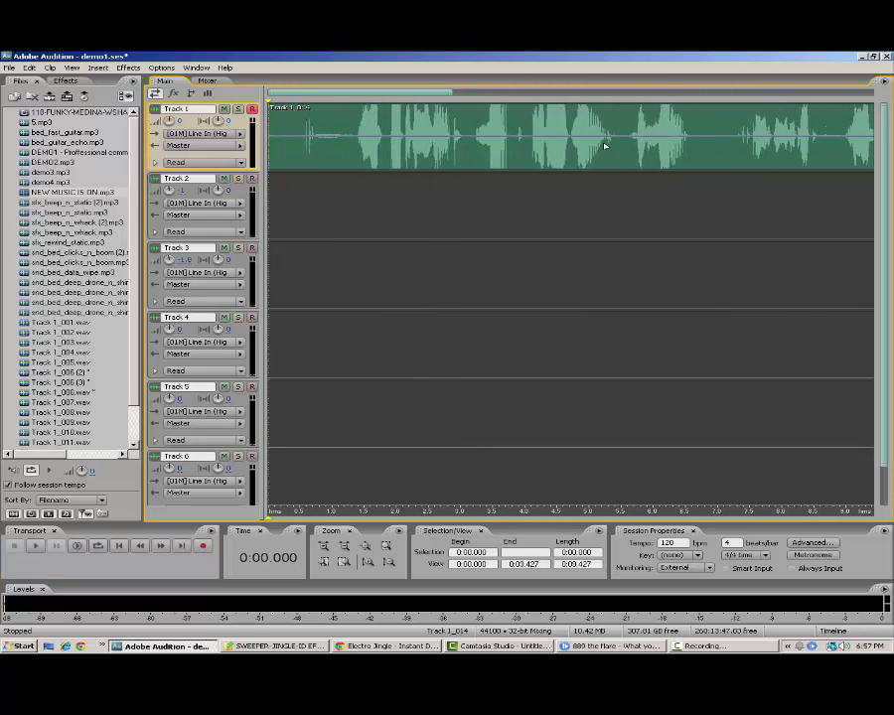
pyautogui.click(358, 117)
pyautogui.press('space')
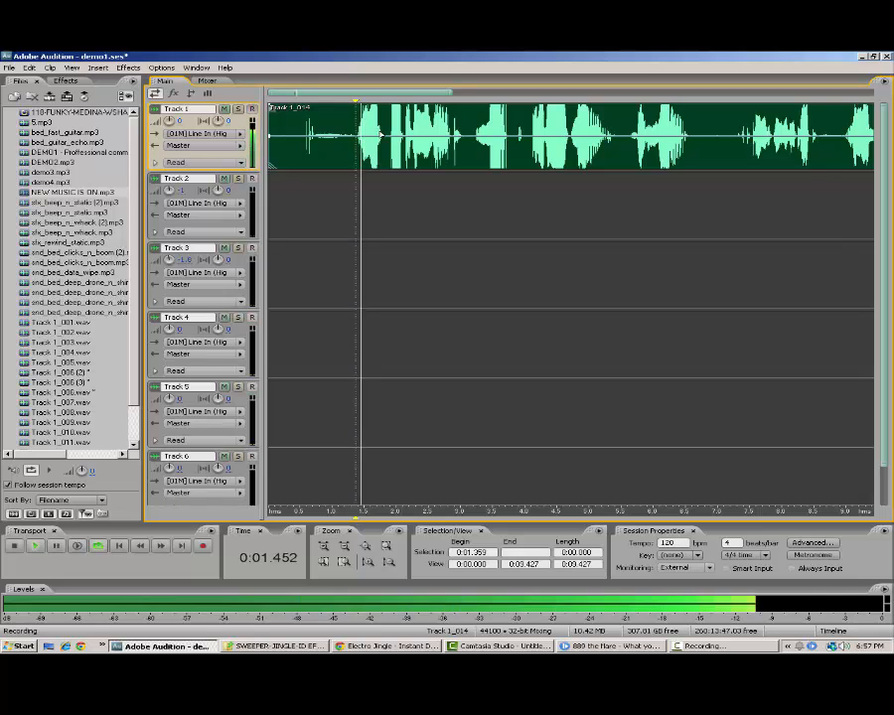
pyautogui.press('space')
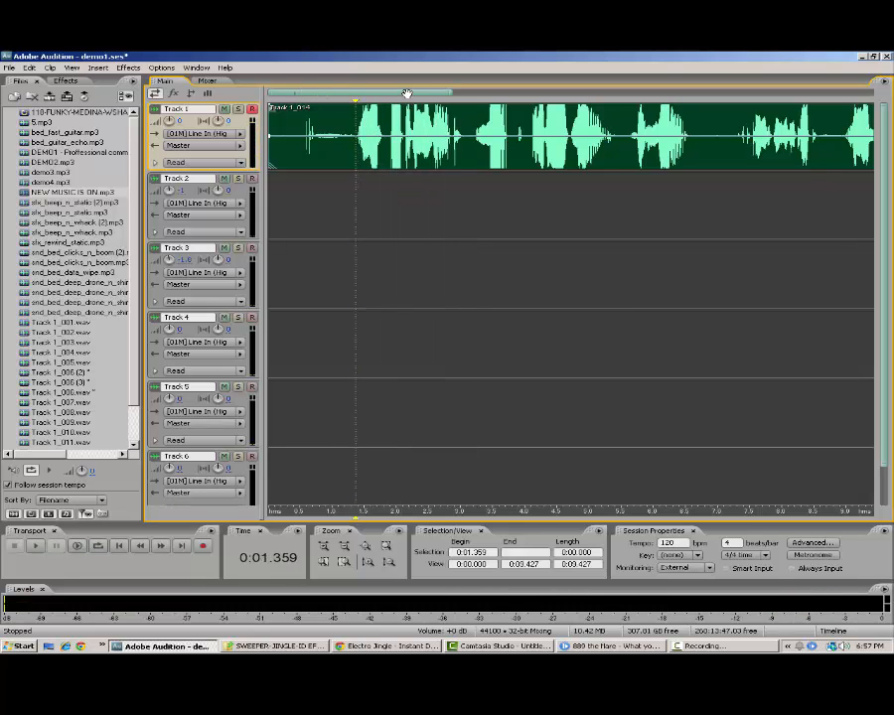
pyautogui.press('space')
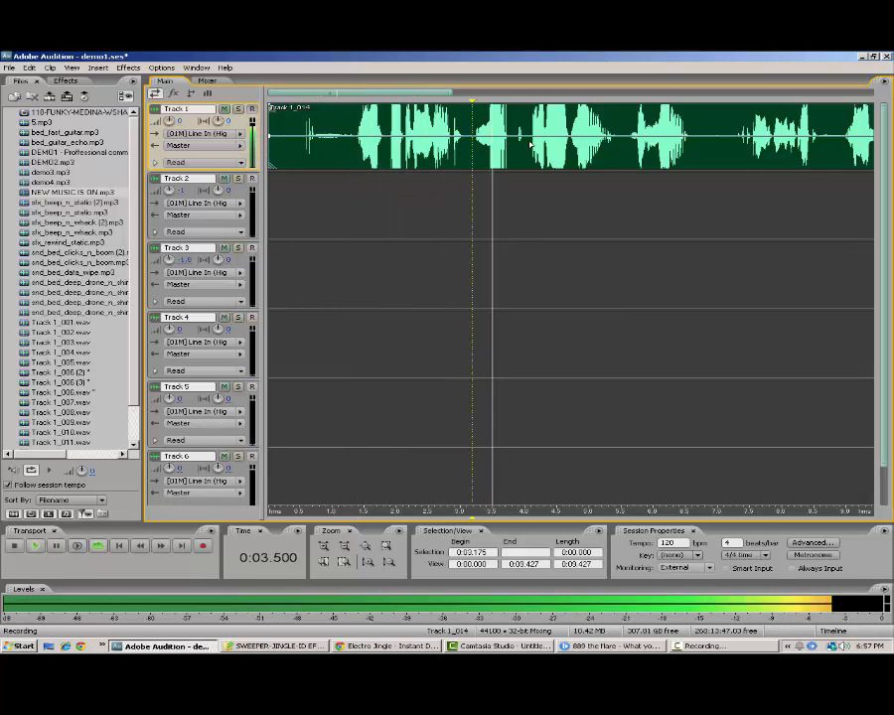
pyautogui.press('space')
# Delete the section of the Track 1 recording between about 3.14 and 4.00 seconds
pyautogui.moveTo(470, 129); pyautogui.dragTo(525, 129)
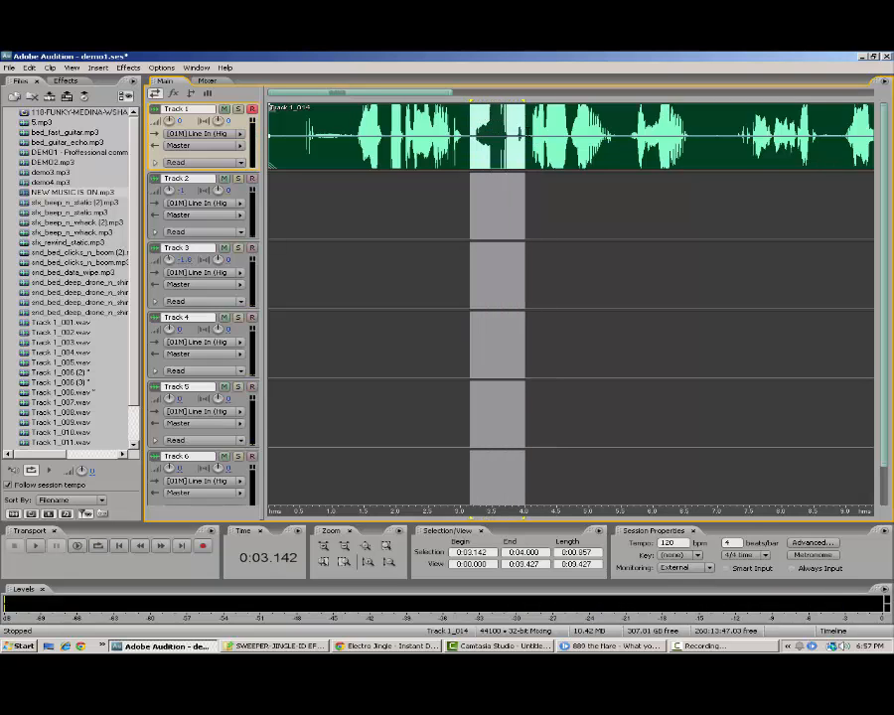
pyautogui.press('Delete')
pyautogui.click(498, 189)
# Check the audio after the cut and move that second clip from Track 1 to Track 3, starting at about 2.8 seconds
pyautogui.click(526, 145)
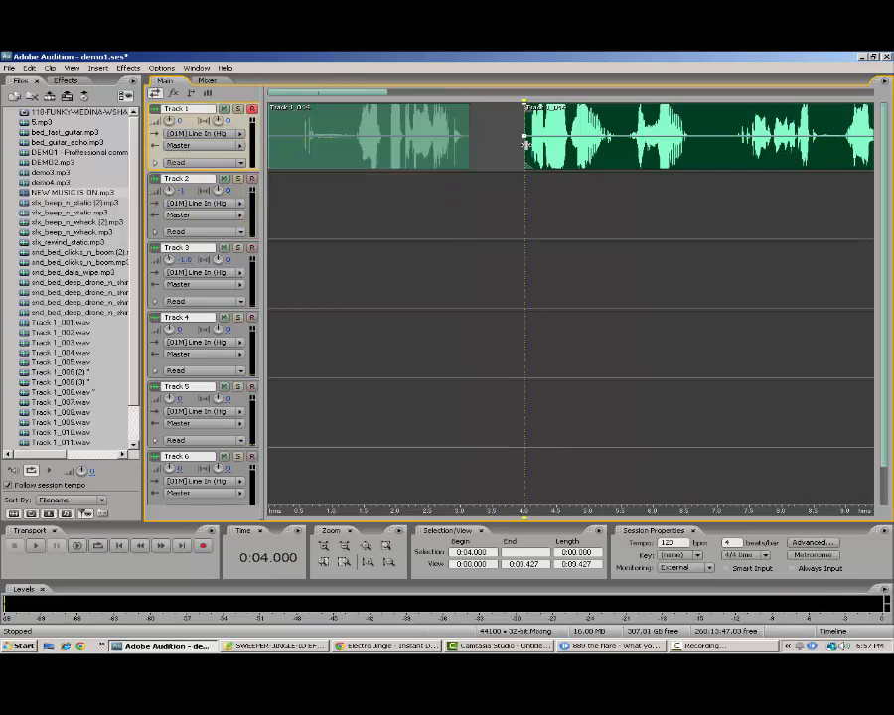
pyautogui.press('space')
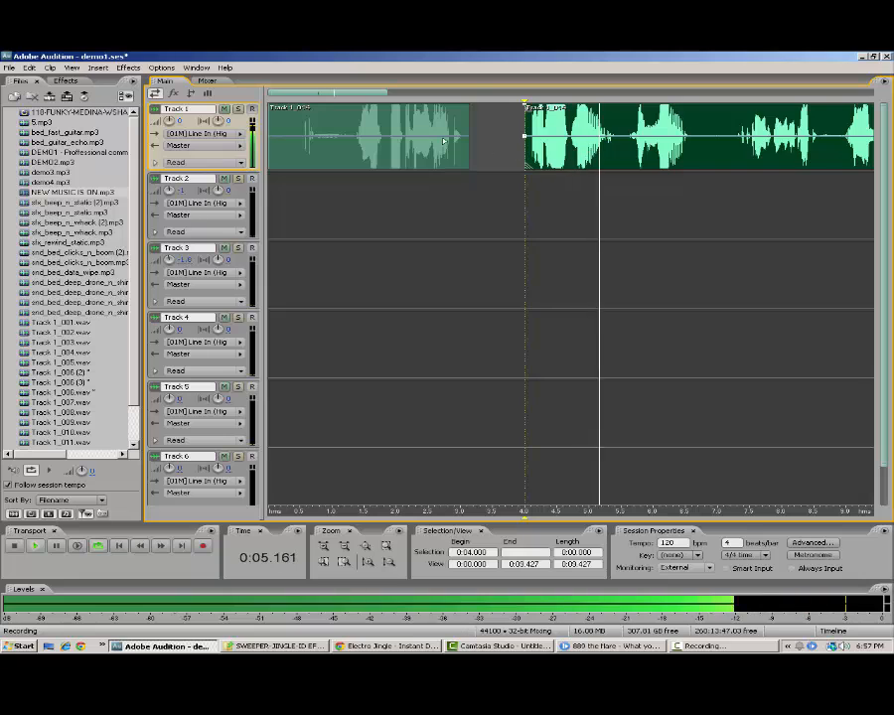
pyautogui.press('space')
pyautogui.moveTo(569, 144); pyautogui.dragTo(341, 353)
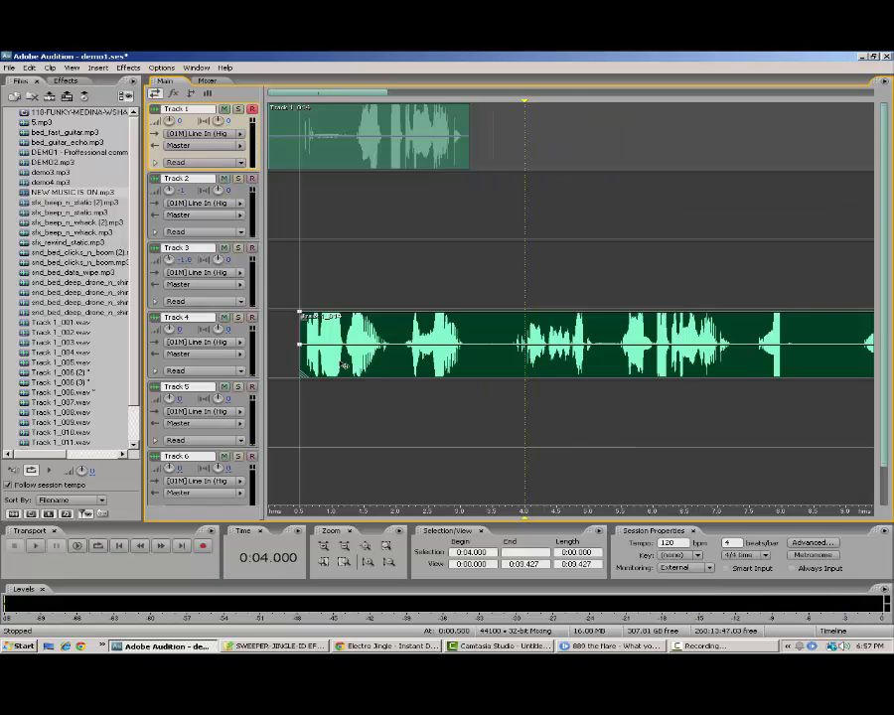
pyautogui.click(318, 264)
pyautogui.hotkey('ctrl', 'space')
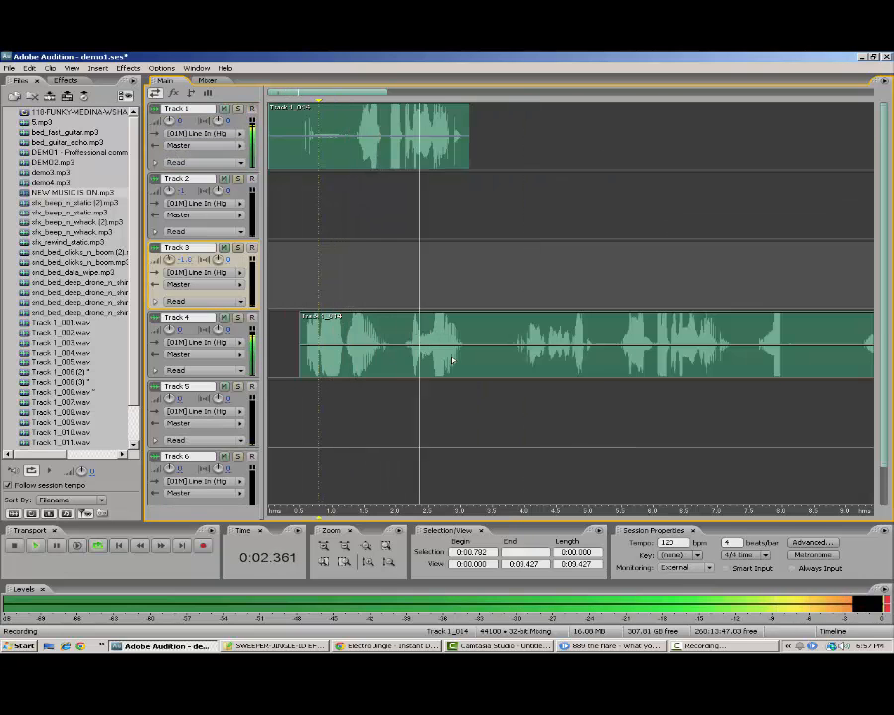
pyautogui.press('space')
pyautogui.moveTo(490, 349); pyautogui.dragTo(637, 280)
# Play passages of the Track 3 clip from about 4.5, 5 and 6.5 seconds to identify its phrases
pyautogui.click(591, 204)
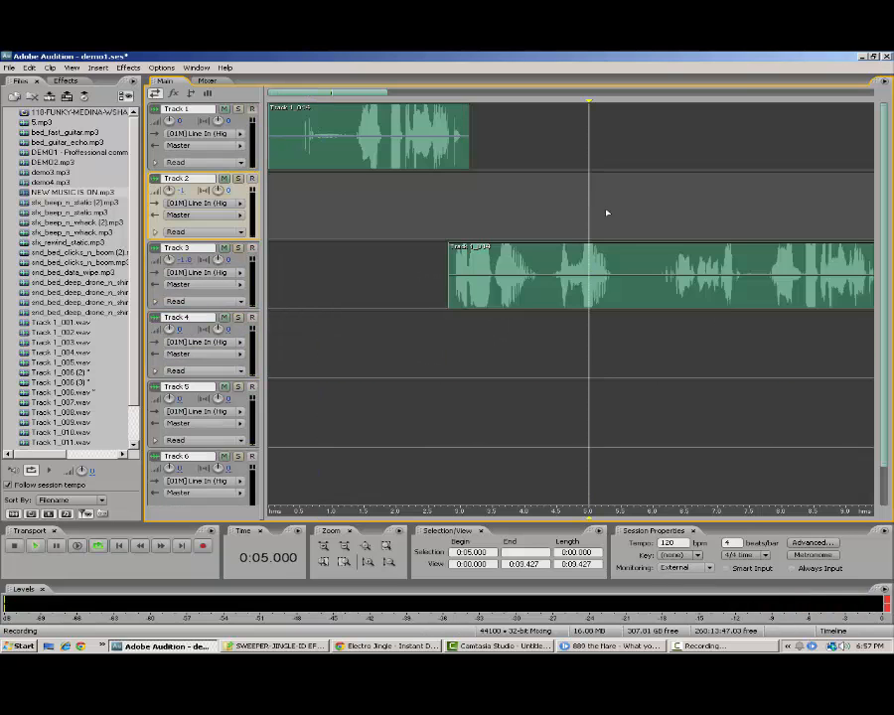
pyautogui.press('space')
pyautogui.press('space')
pyautogui.press('space')
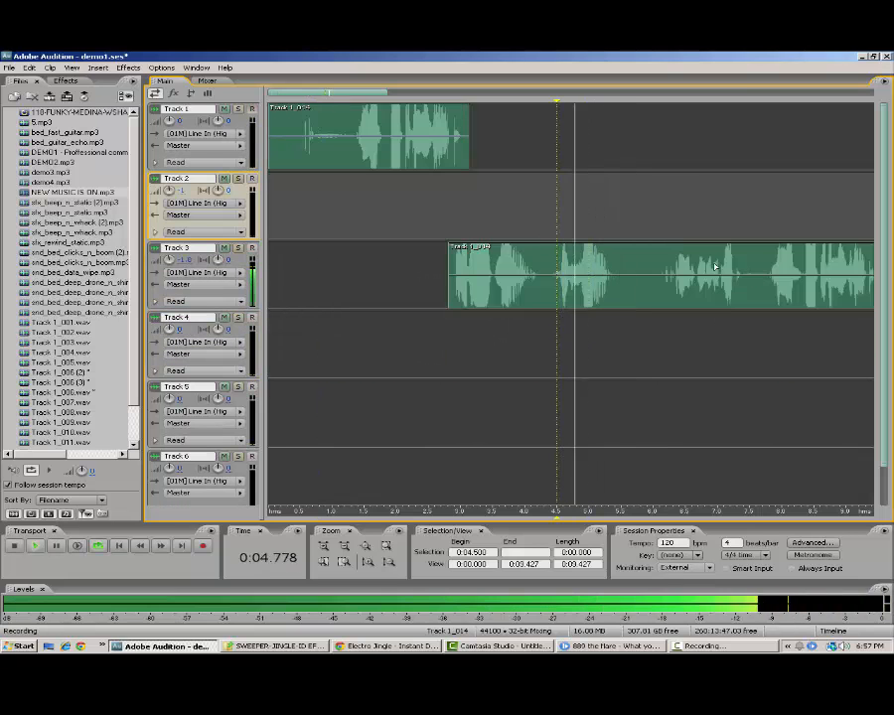
pyautogui.press('space')
pyautogui.moveTo(678, 211); pyautogui.dragTo(674, 210)
pyautogui.press('space')
pyautogui.click(685, 219)
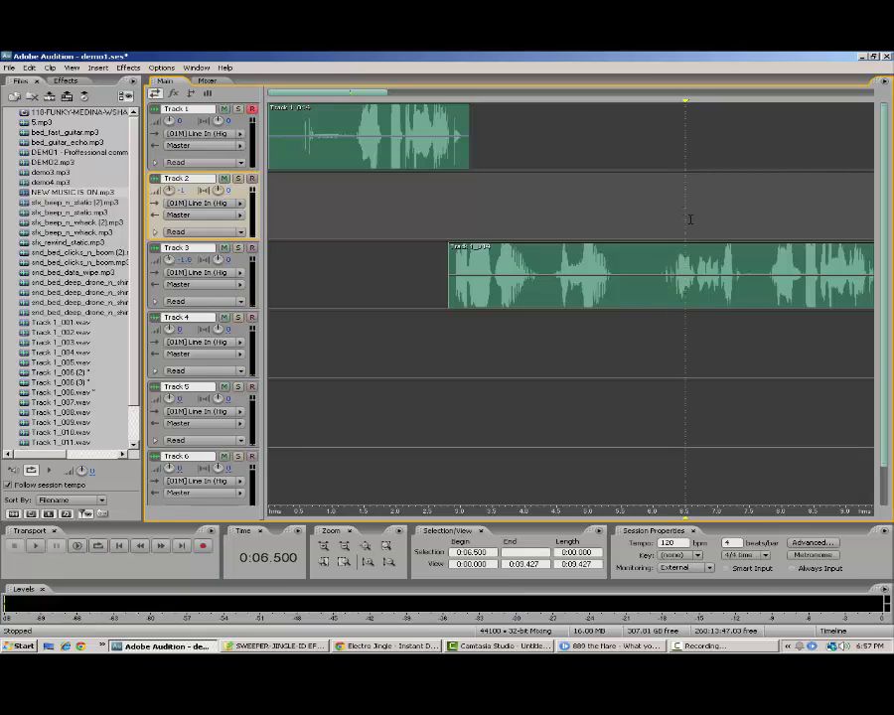
pyautogui.press('space')
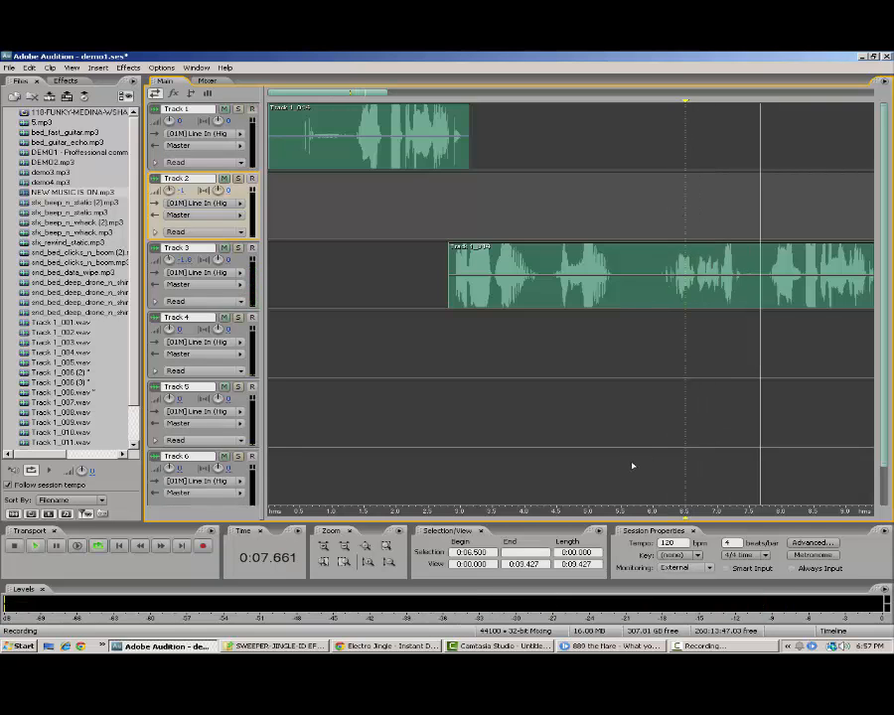
pyautogui.press('space')
pyautogui.press('space')
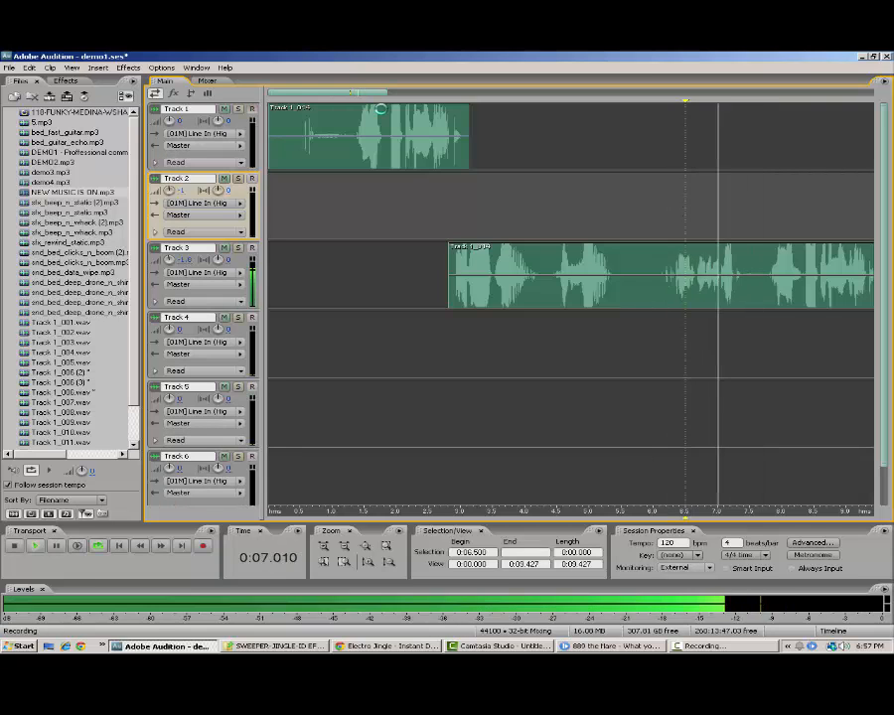
pyautogui.press('space')
# Copy the phrase between 11.5 and about 12.66 seconds on Track 3 and paste it on Track 1 at about 3.57 seconds
pyautogui.moveTo(327, 97); pyautogui.dragTo(401, 99)
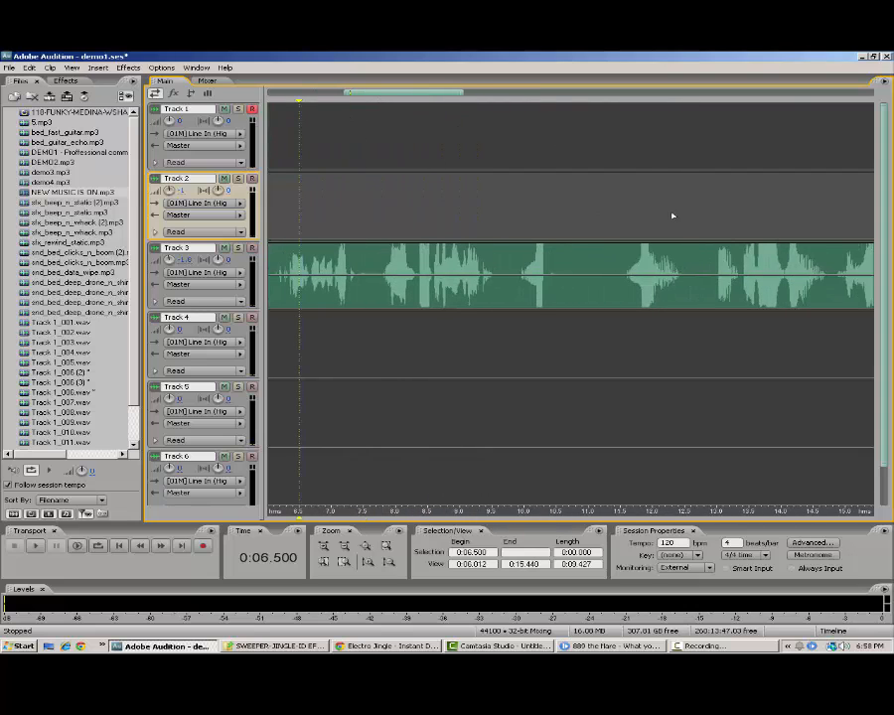
pyautogui.press('space')
pyautogui.moveTo(693, 275); pyautogui.dragTo(622, 274)
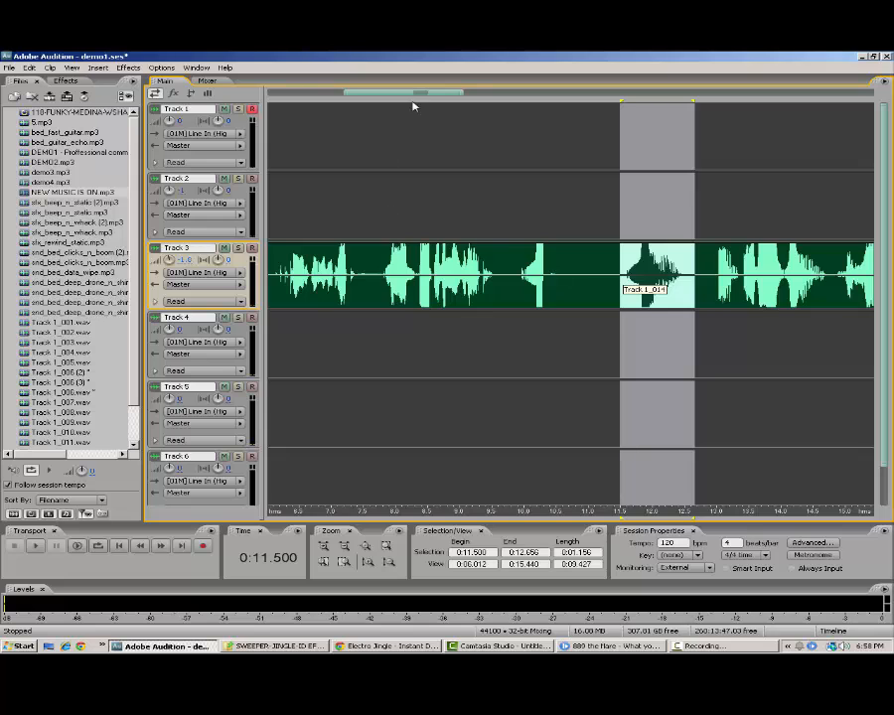
pyautogui.moveTo(404, 92); pyautogui.dragTo(319, 94)
pyautogui.click(497, 147)
pyautogui.hotkey('ctrl', 'v')
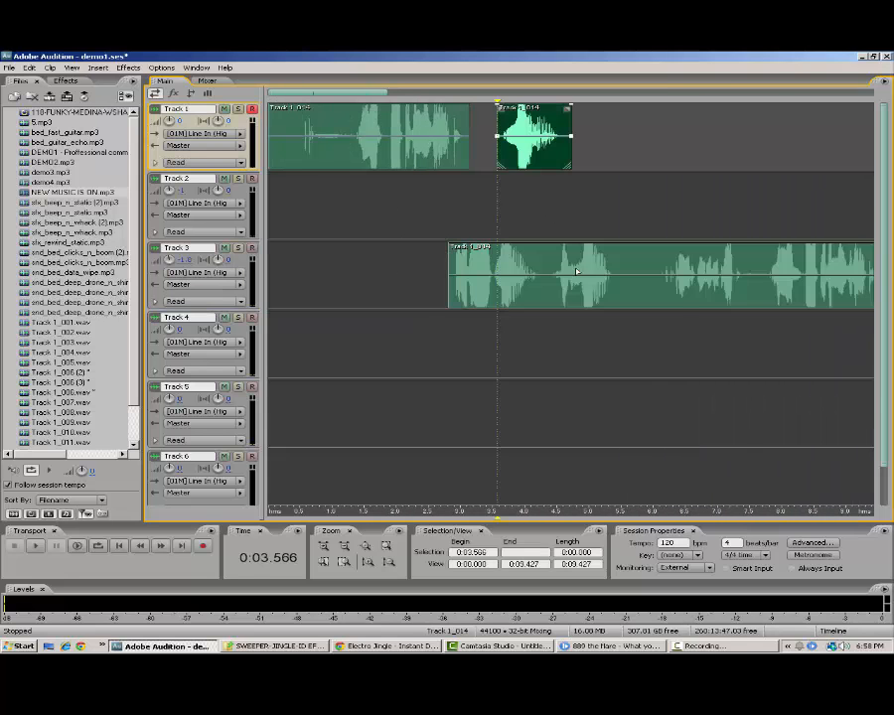
# Play a short passage of the session from about 4.4 seconds with the Track 3 clip selected
pyautogui.click(552, 262)
pyautogui.press('space')
pyautogui.press('space')
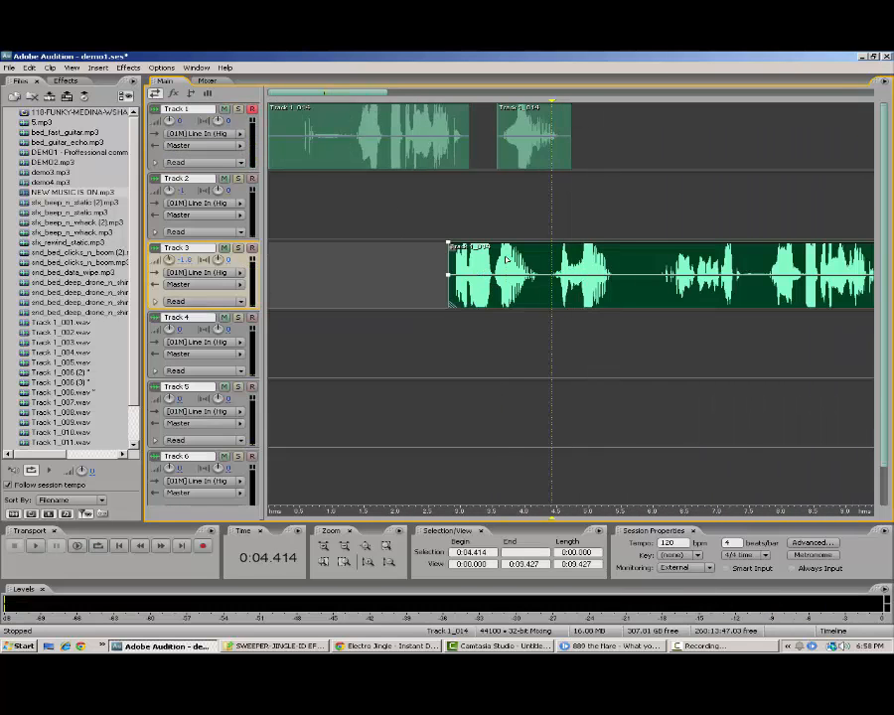
# Play passages of the Track 3 clip from 13.0 and about 13.3 seconds to identify its last phrase
pyautogui.press('space')
pyautogui.press('space')
pyautogui.moveTo(352, 92); pyautogui.dragTo(487, 149)
pyautogui.click(398, 159)
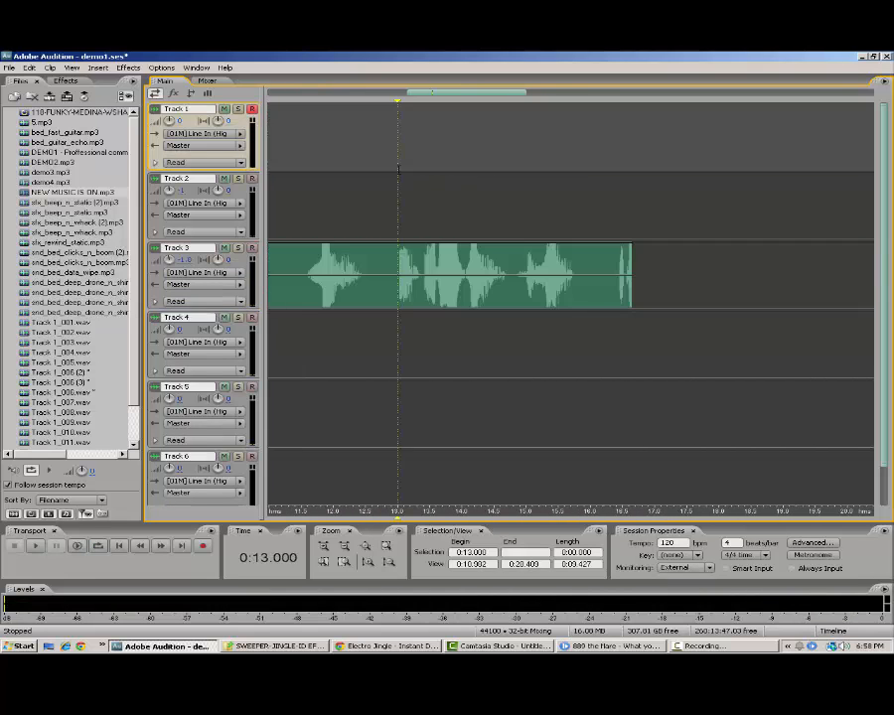
pyautogui.press('space')
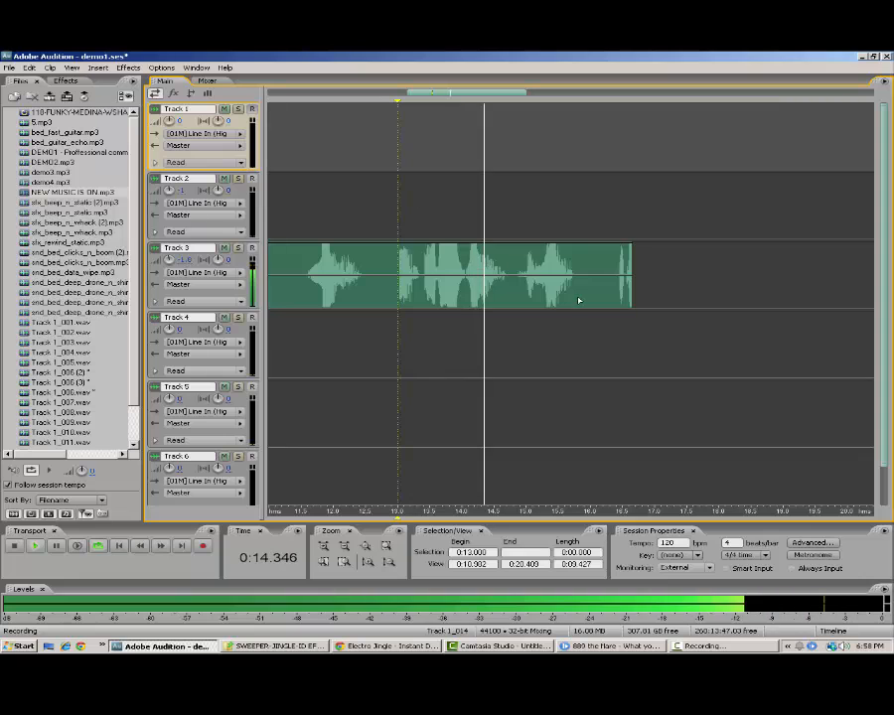
pyautogui.press('space')
pyautogui.click(418, 224)
pyautogui.press('space')
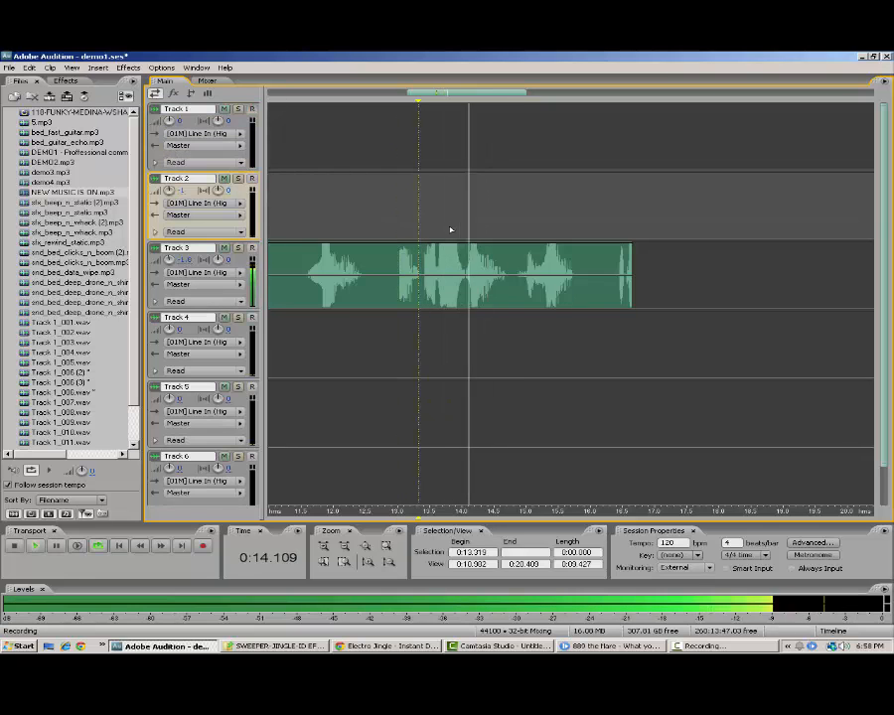
pyautogui.press('space')
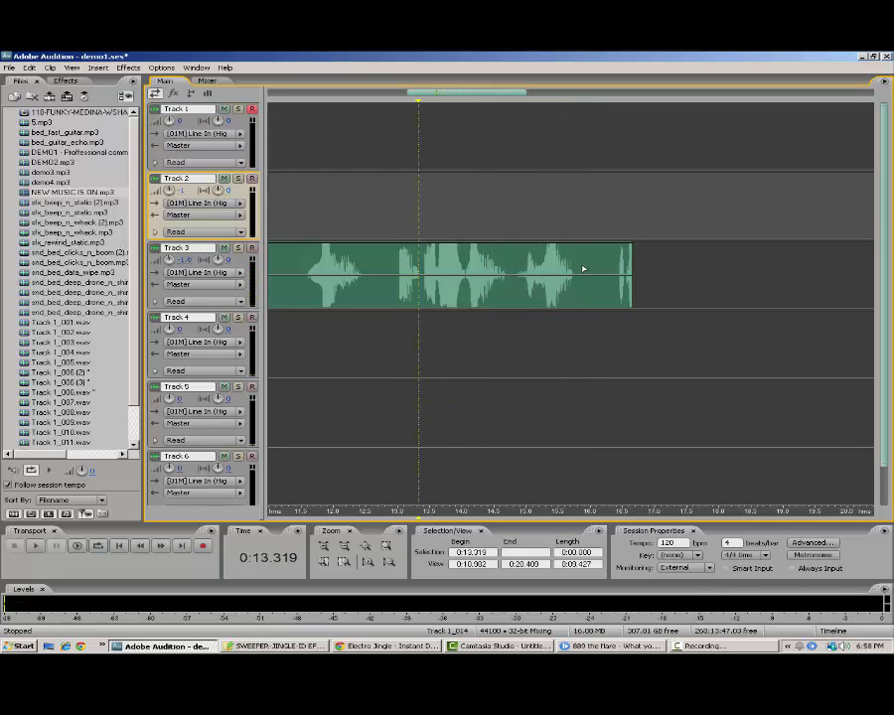
# Copy the phrase between 13.0 and about 15.88 seconds on Track 3, paste it on Track 1 at about 5.07 seconds, and delete the Track 3 clip
pyautogui.moveTo(582, 266); pyautogui.dragTo(398, 271)
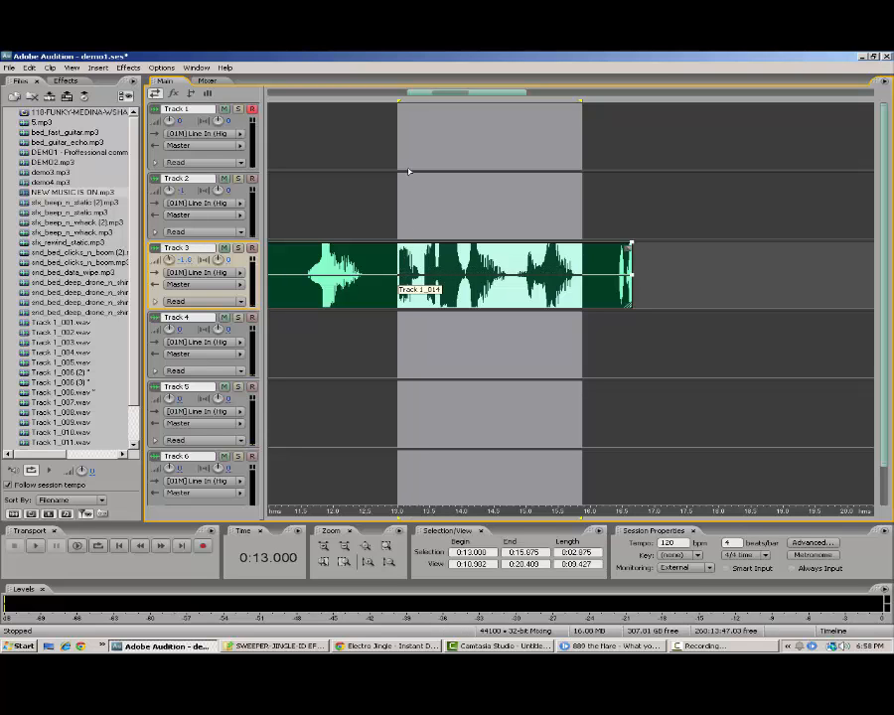
pyautogui.moveTo(443, 94); pyautogui.dragTo(284, 93)
pyautogui.click(593, 142)
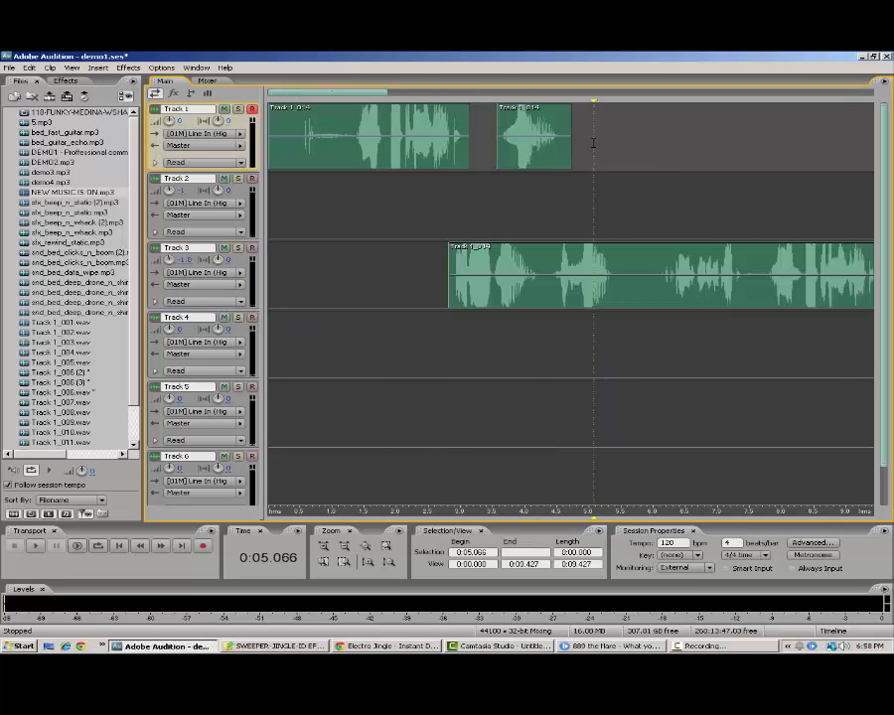
pyautogui.hotkey('ctrl', 'v')
pyautogui.rightClick(573, 282)
pyautogui.click(588, 335)
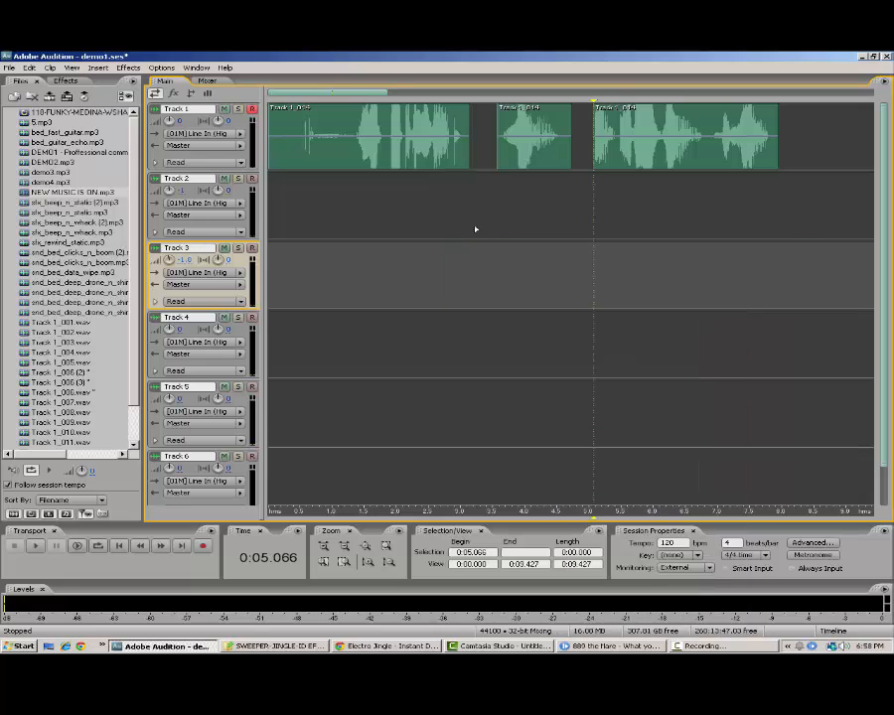
# Play the three phrases assembled on Track 1 from about 1.34 seconds
pyautogui.moveTo(355, 93); pyautogui.dragTo(329, 91)
pyautogui.click(354, 119)
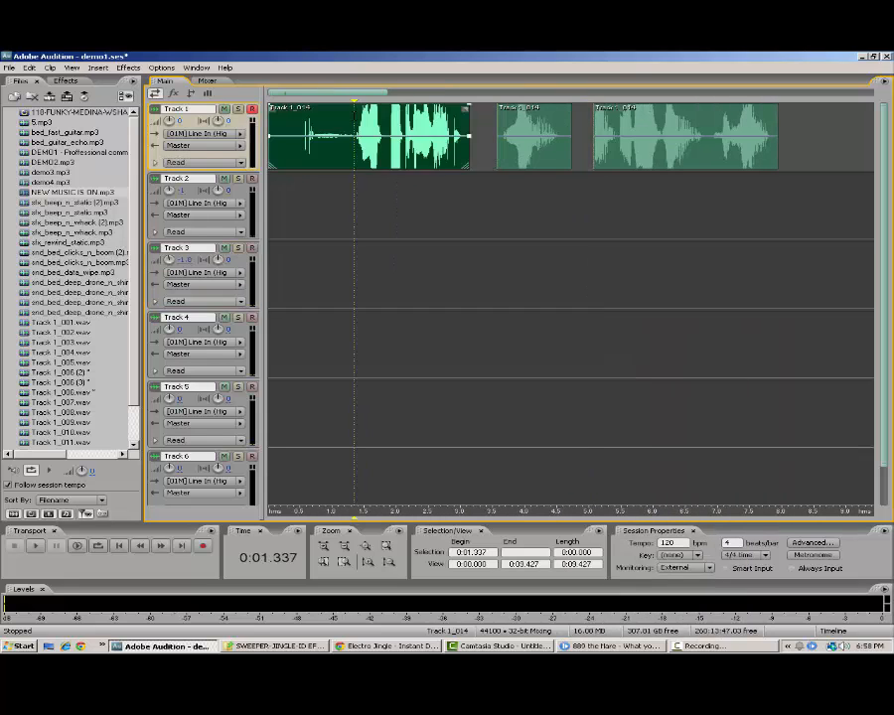
pyautogui.hotkey('shift', 'space')
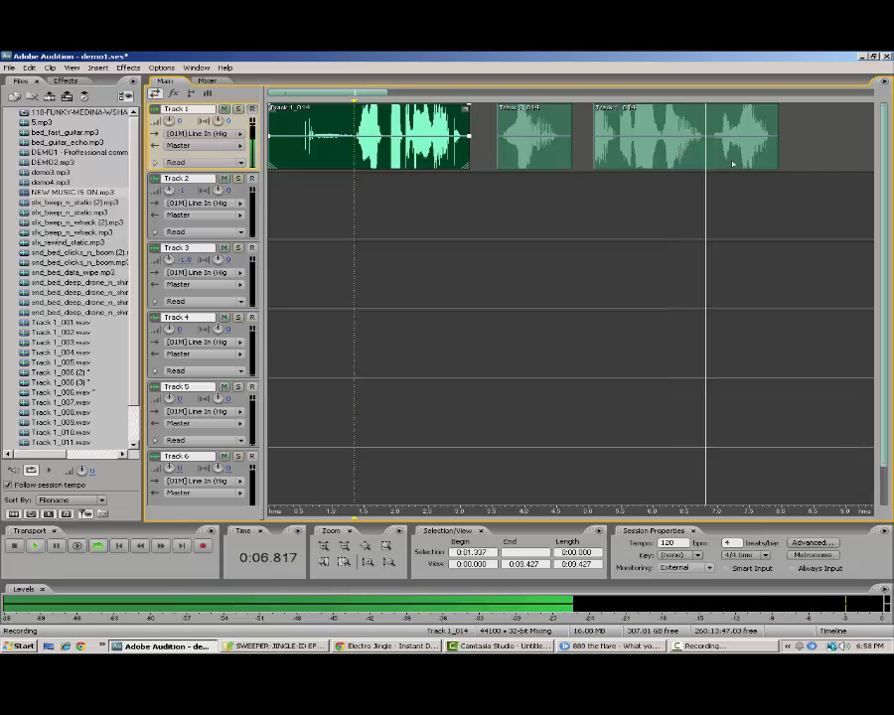
pyautogui.press('space')
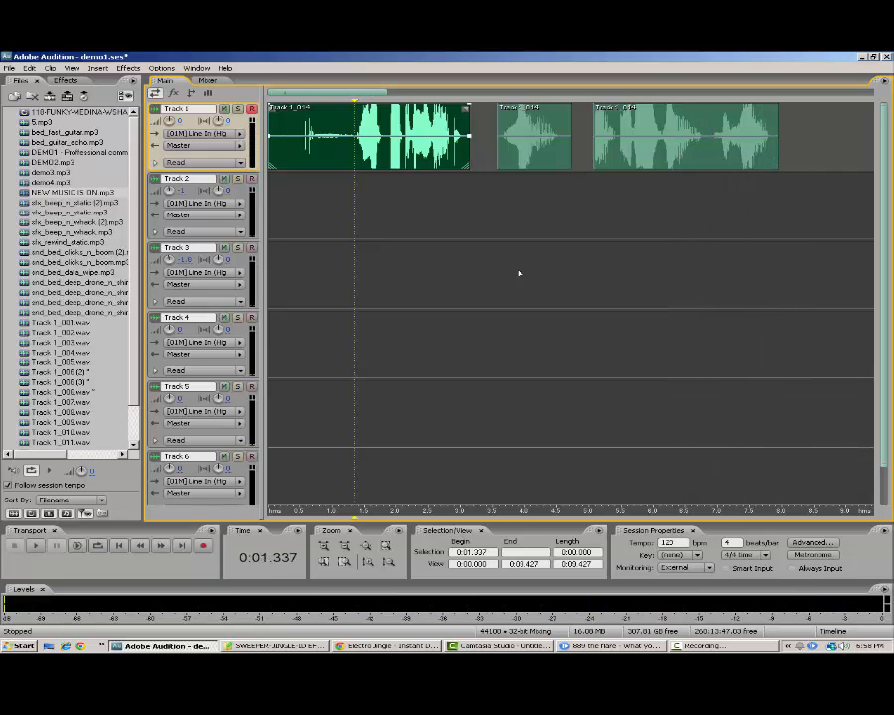
# Delete the first 1.35 seconds or so of the first Track 1 clip and move the remaining phrase to the session start
pyautogui.hotkey('shift', 'Home')
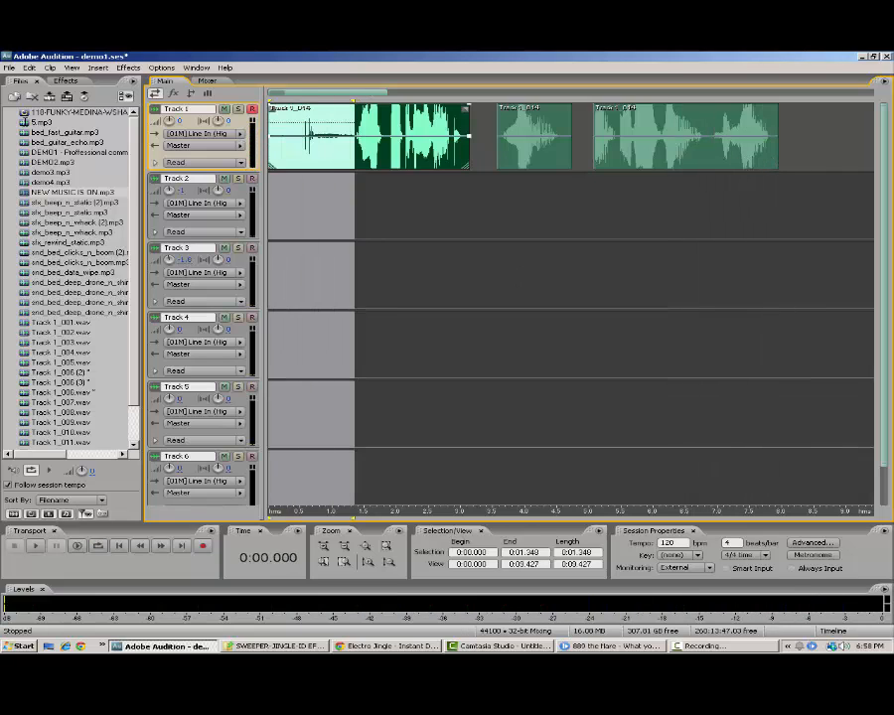
pyautogui.scroll(1, 301, 202)
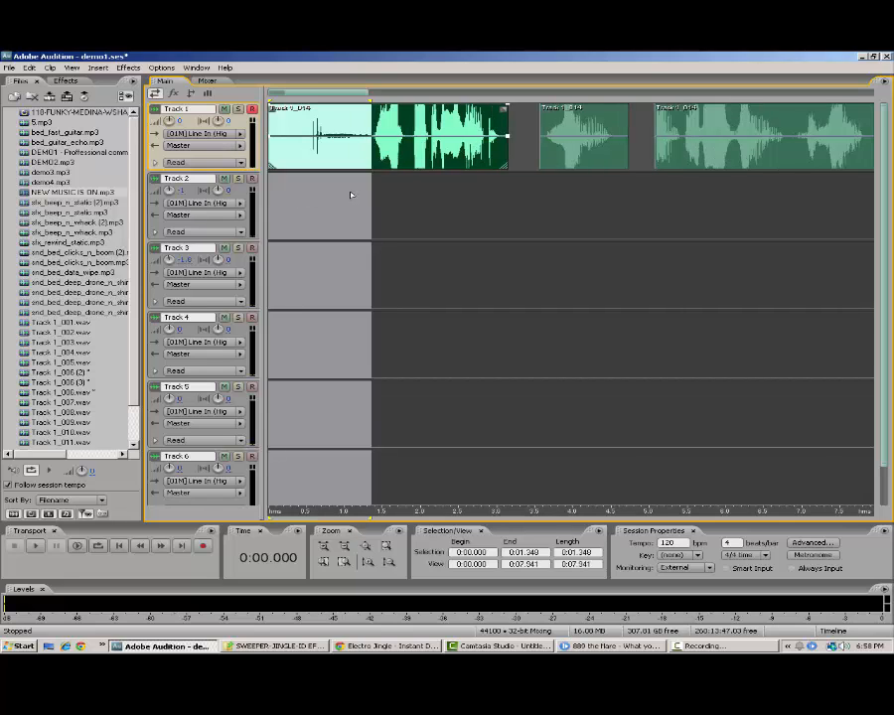
pyautogui.press('Delete')
pyautogui.moveTo(382, 140); pyautogui.dragTo(282, 139)
pyautogui.click(451, 152)
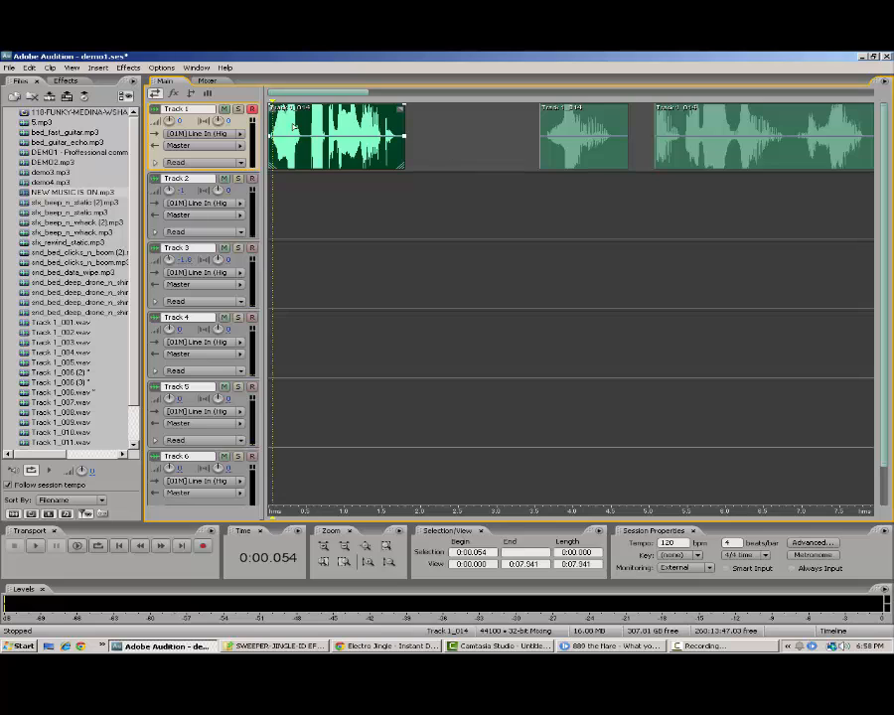
# Move the second phrase to Track 2 at about 1.63 seconds and the last Track 1 phrase to about 2.7 seconds, checking the timing by playback
pyautogui.moveTo(557, 151); pyautogui.dragTo(415, 218)
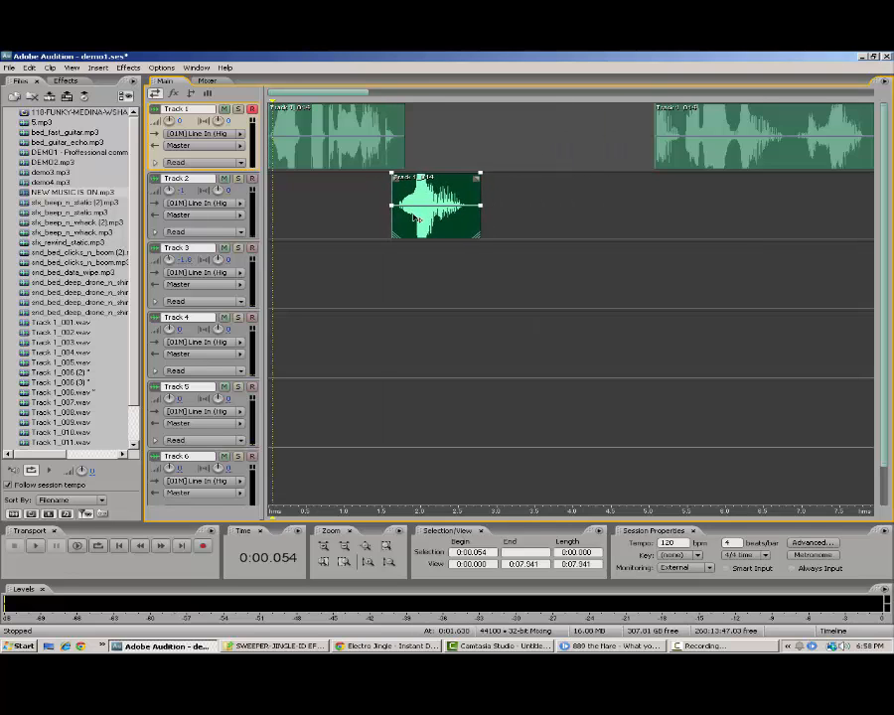
pyautogui.moveTo(697, 144); pyautogui.dragTo(506, 144)
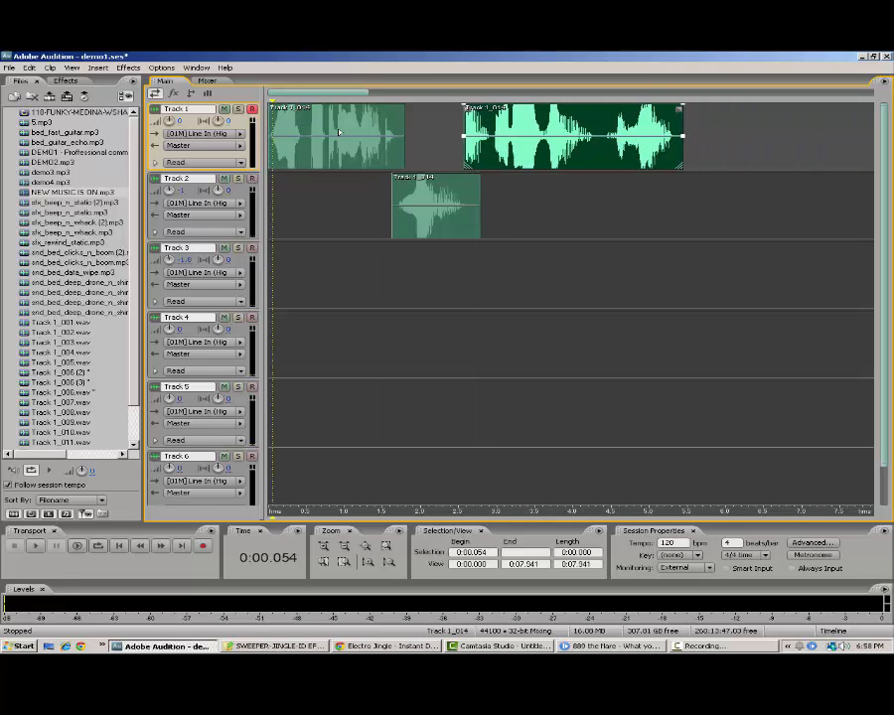
pyautogui.hotkey('ctrl', 'space')
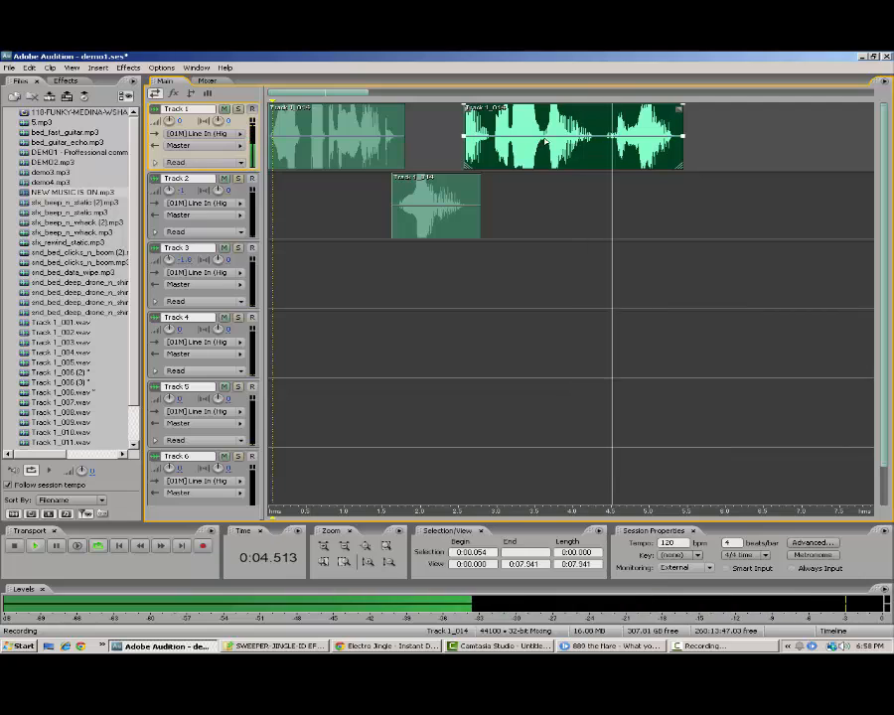
pyautogui.press('space')
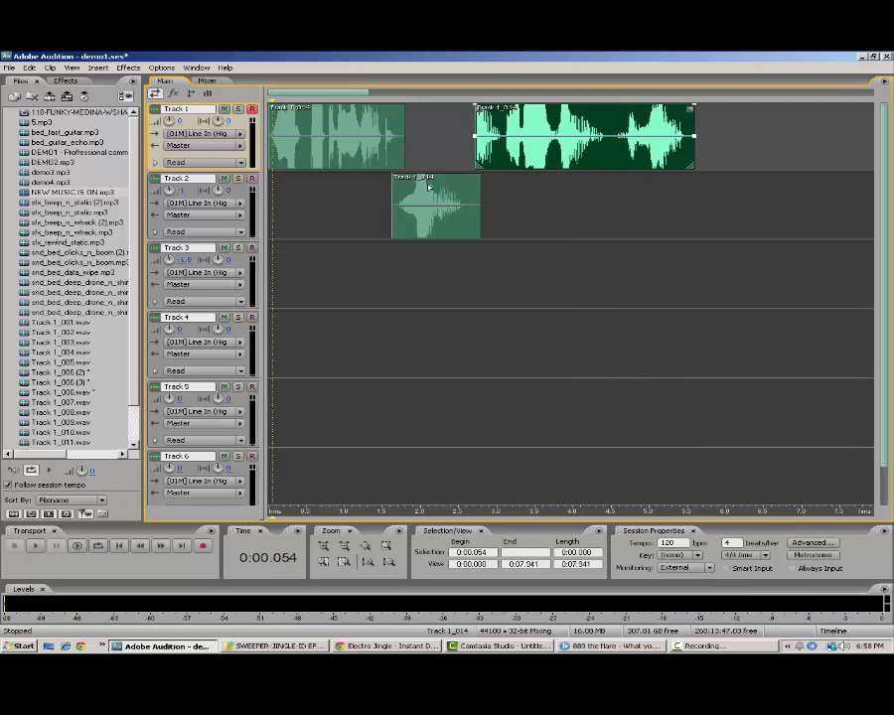
# Open the first Track 1 phrase in Edit View and apply the Quick Filter with the CUSTOM PHAT preset
pyautogui.doubleClick(341, 147)
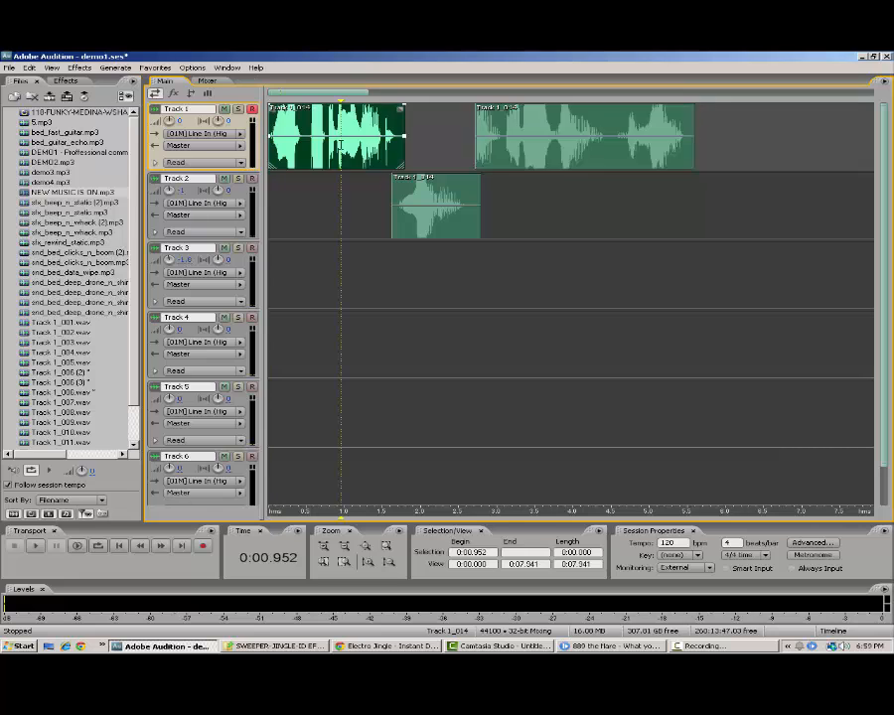
pyautogui.doubleClick(362, 238)
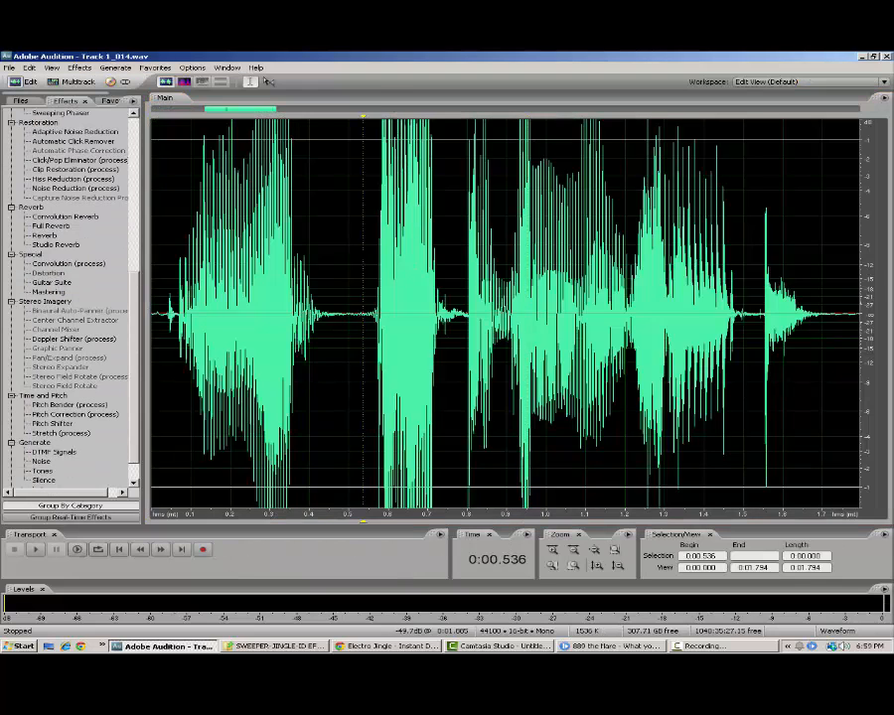
pyautogui.scroll(7, 78, 256)
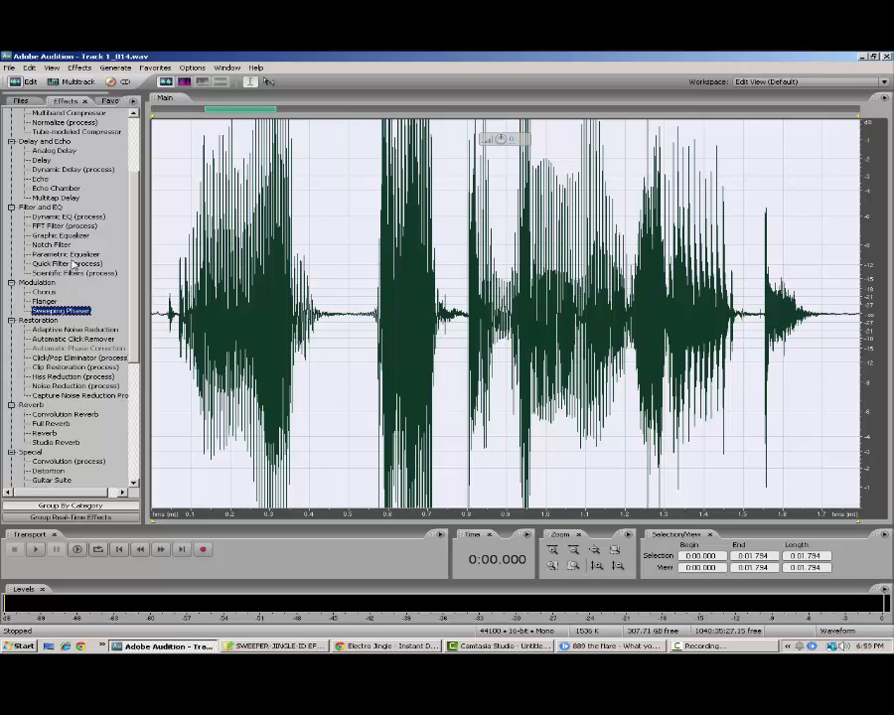
pyautogui.doubleClick(74, 262)
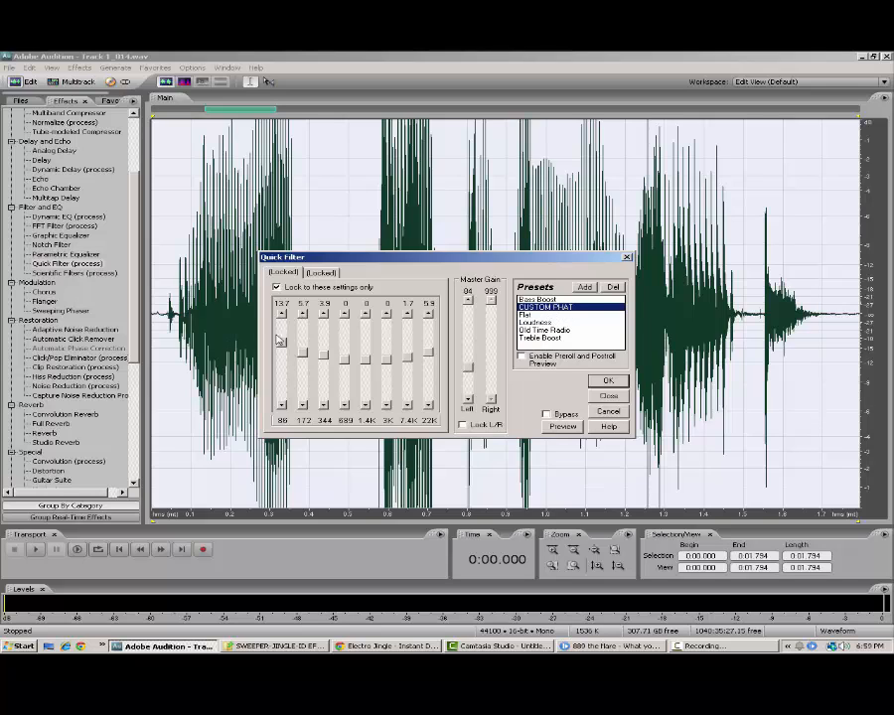
pyautogui.click(614, 381)
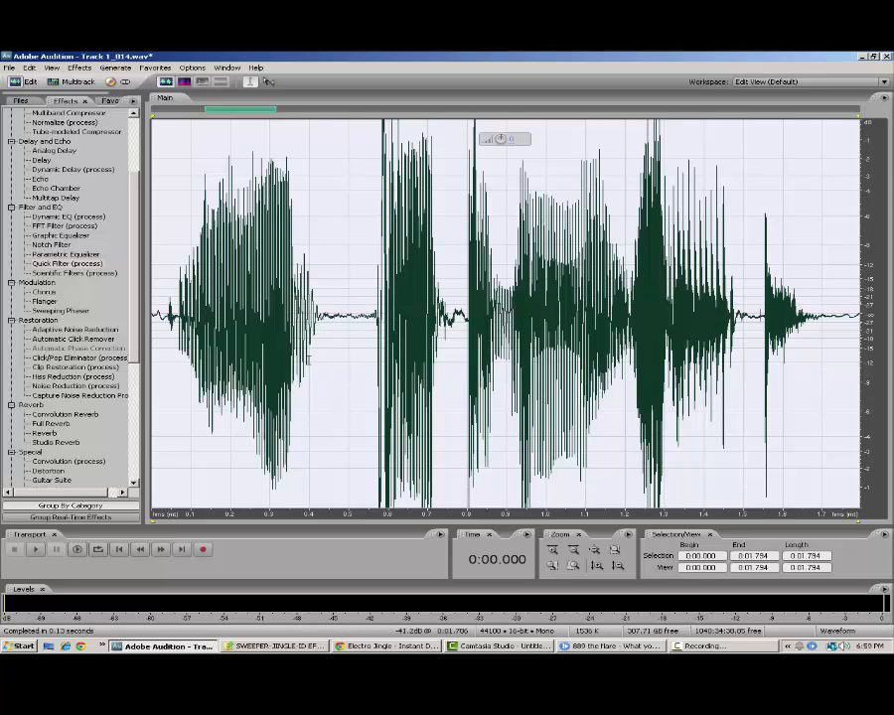
# Play the filtered first phrase from its beginning to check the sound
pyautogui.press('space')
pyautogui.press('space')
pyautogui.click(157, 270)
pyautogui.click(157, 270)
pyautogui.press('space')
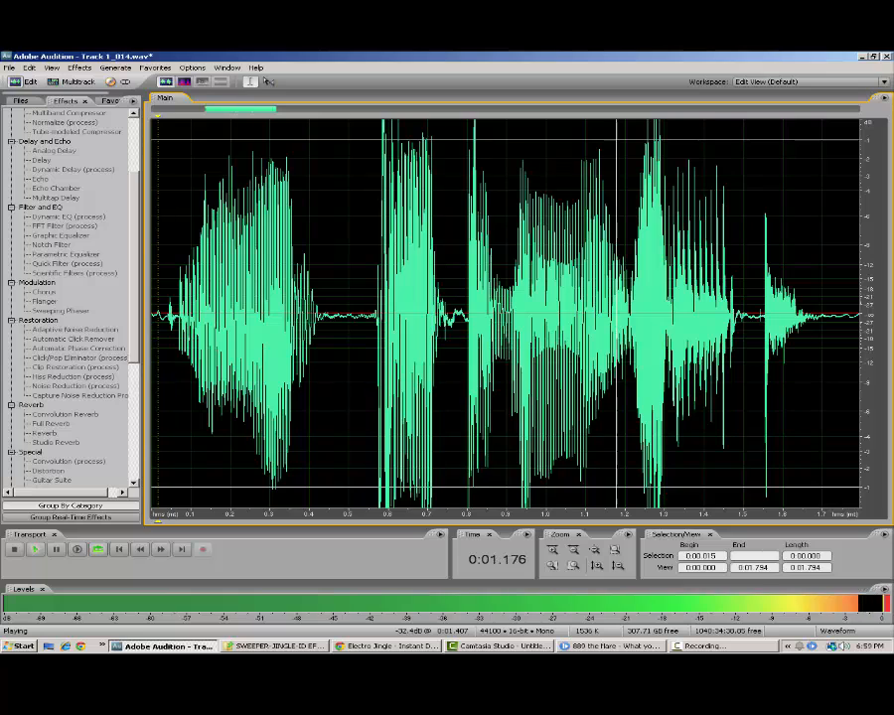
pyautogui.doubleClick(283, 290)
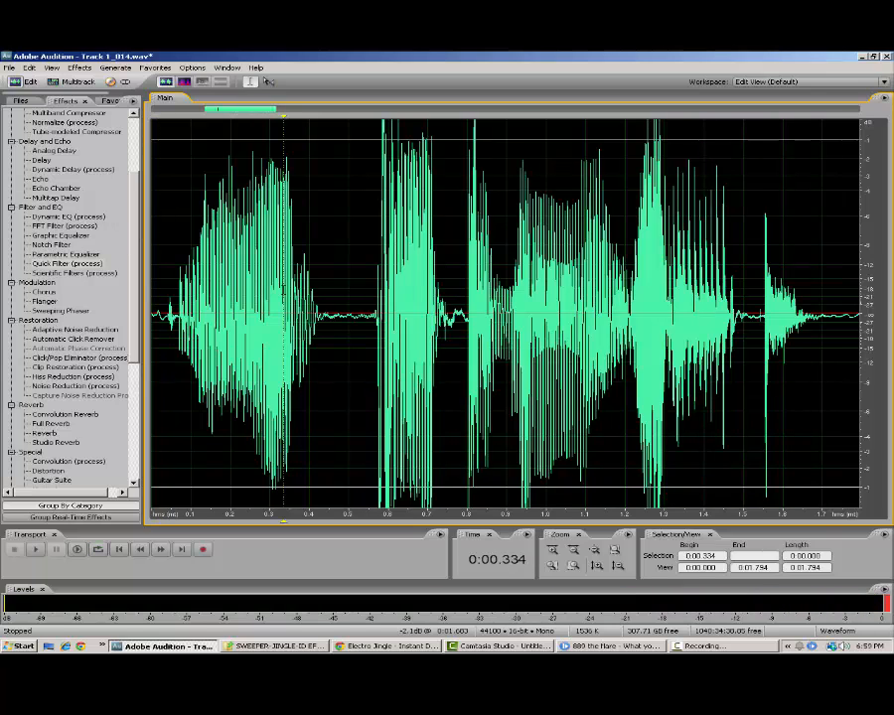
# Insert the filtered phrase into the multitrack session and put it in place of the original clip at the start of Track 1
pyautogui.rightClick(283, 285)
pyautogui.click(306, 327)
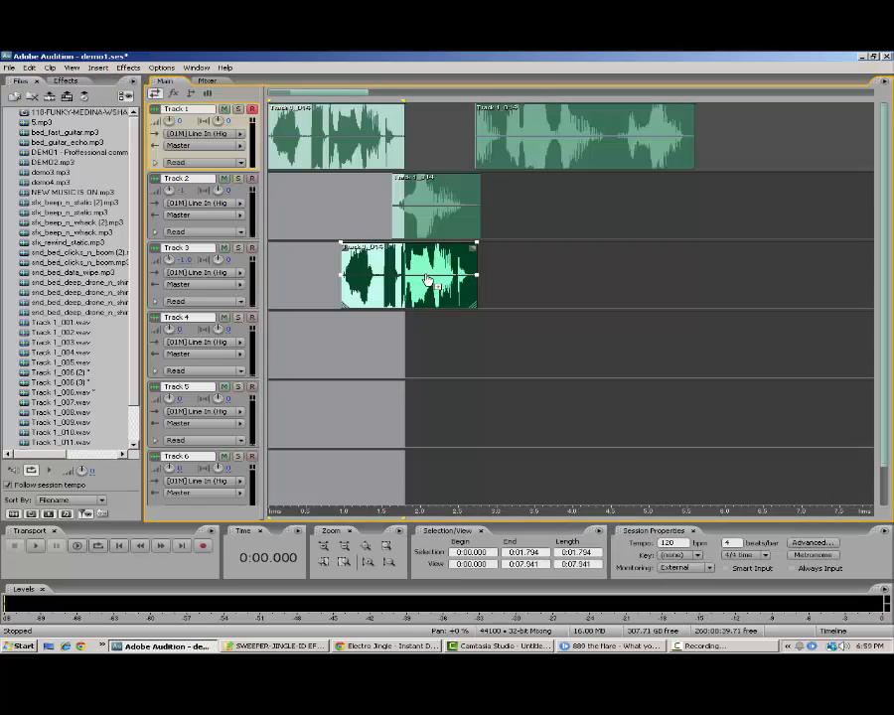
pyautogui.click(428, 280)
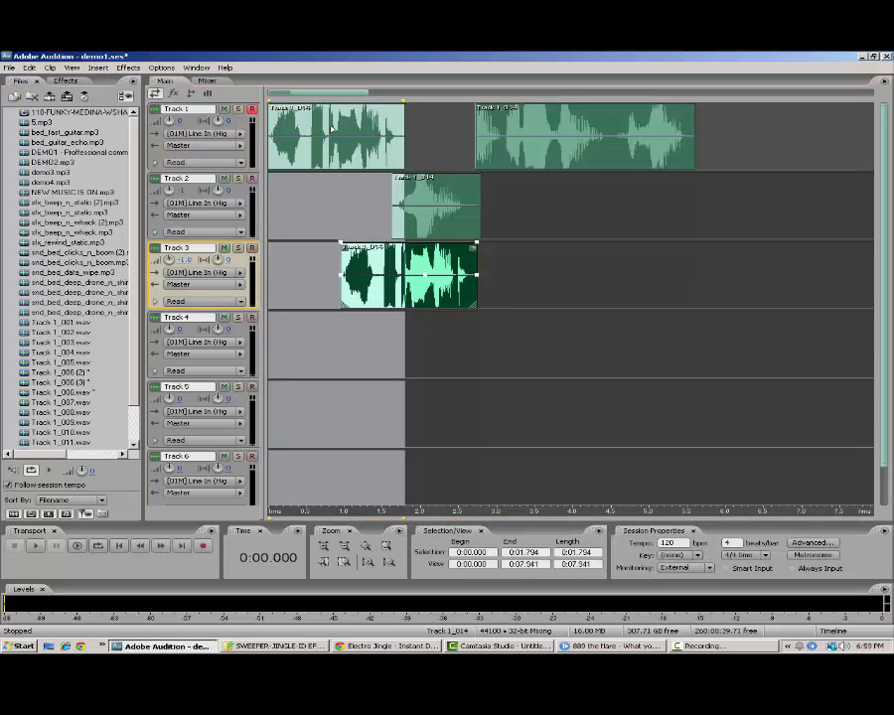
pyautogui.rightClick(325, 123)
pyautogui.click(295, 180)
pyautogui.rightClick(301, 148)
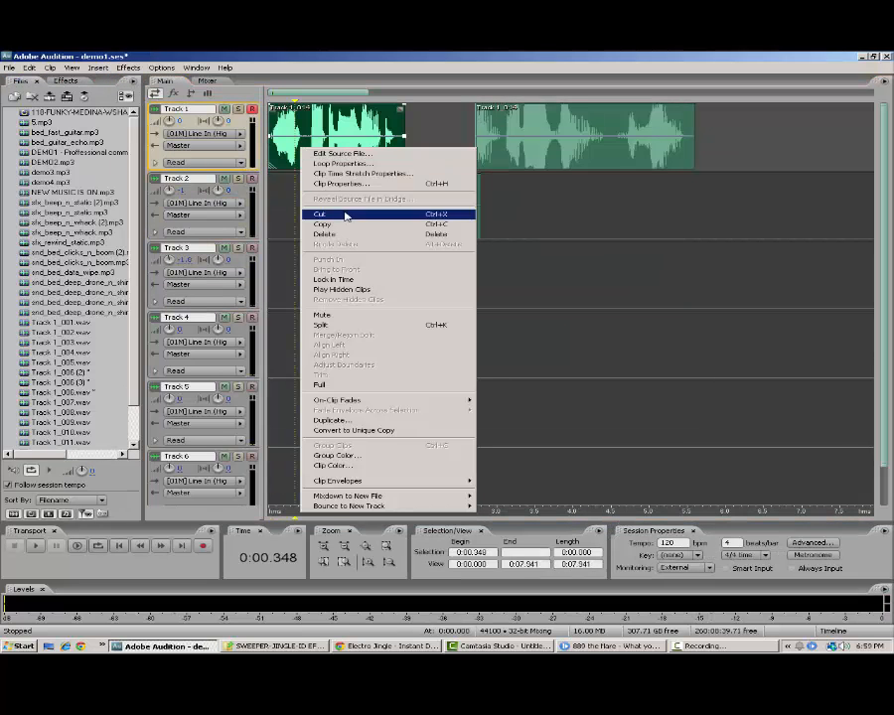
pyautogui.click(346, 215)
pyautogui.moveTo(402, 272); pyautogui.dragTo(350, 140)
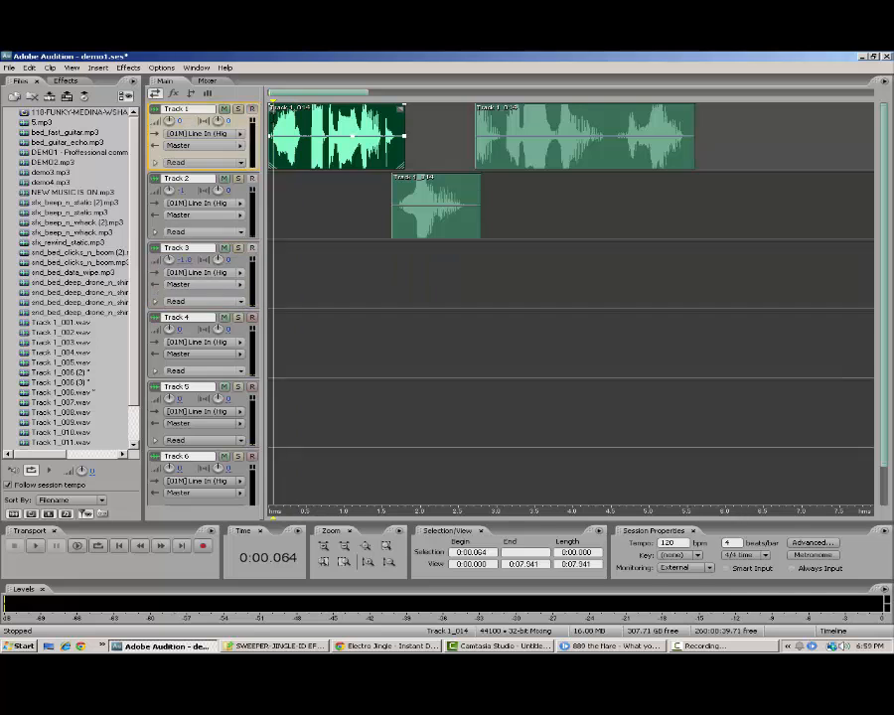
pyautogui.hotkey('ctrl', 'space')
pyautogui.press('space')
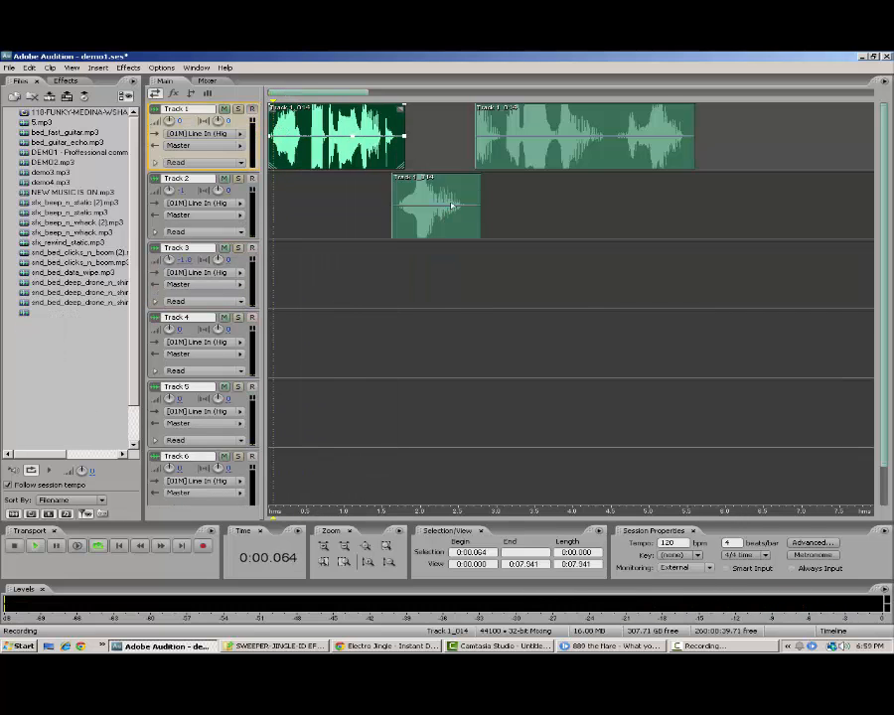
# Open the Track 2 phrase in Edit View and apply the Quick Filter with the CUSTOM PHAT preset
pyautogui.doubleClick(449, 199)
pyautogui.scroll(8, 91, 261)
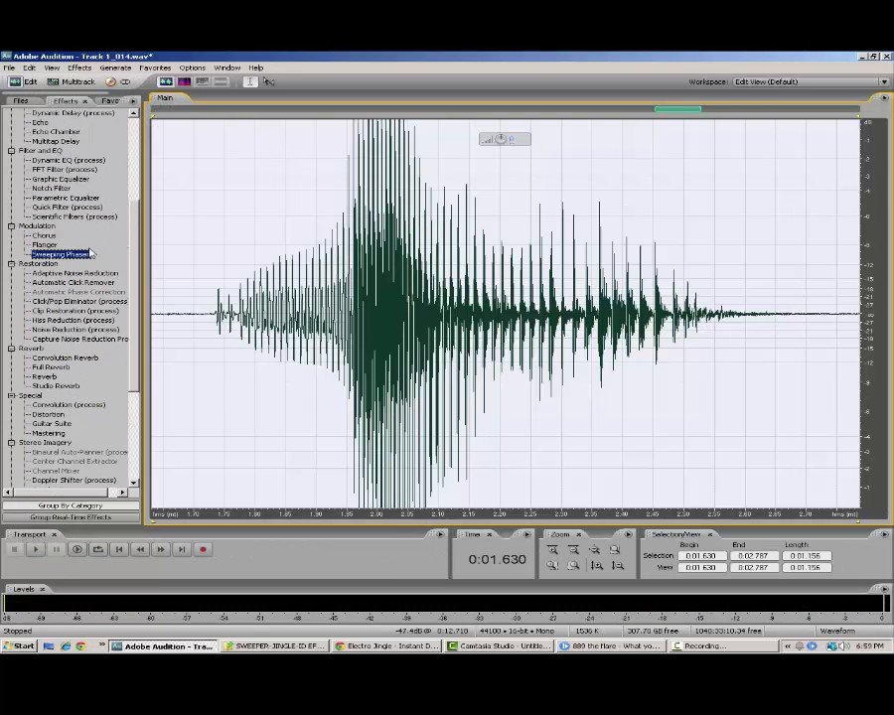
pyautogui.doubleClick(70, 292)
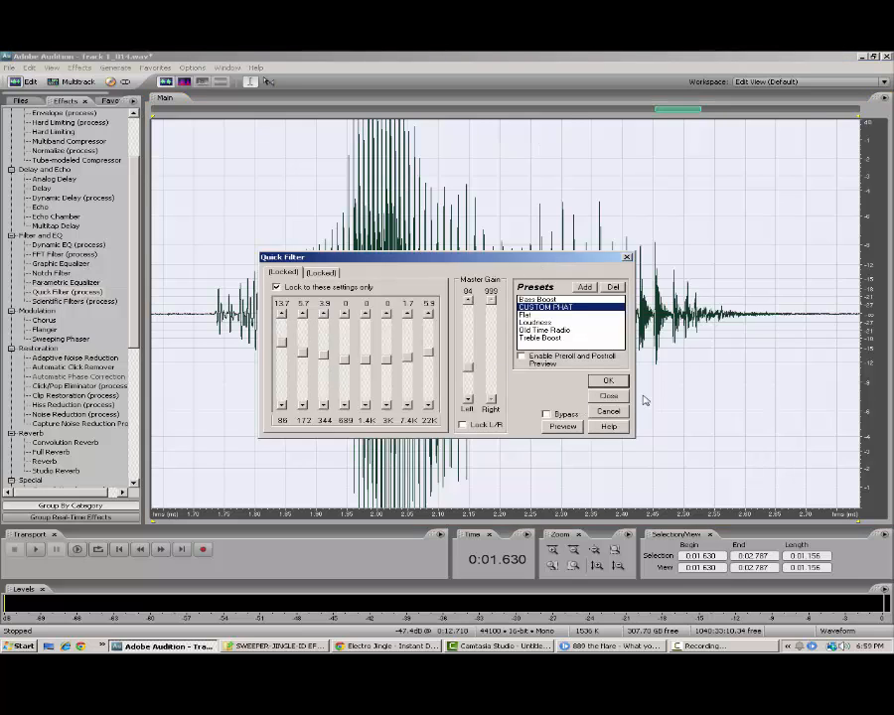
pyautogui.click(609, 382)
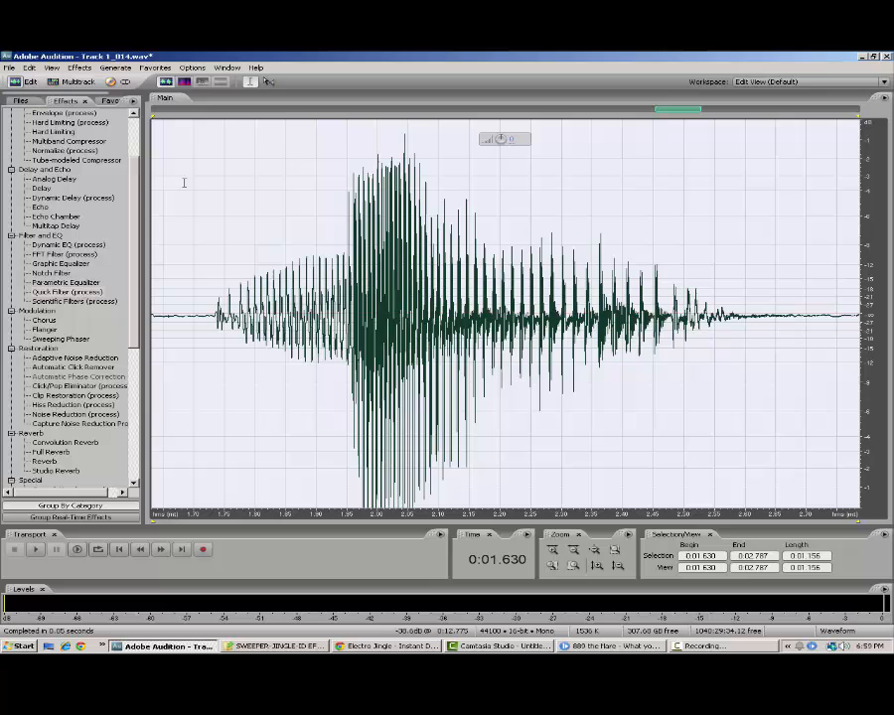
# Insert the filtered second phrase into the multitrack session on Track 3 at about 2.4 seconds and return to the multitrack view
pyautogui.rightClick(337, 226)
pyautogui.click(402, 270)
pyautogui.rightClick(291, 216)
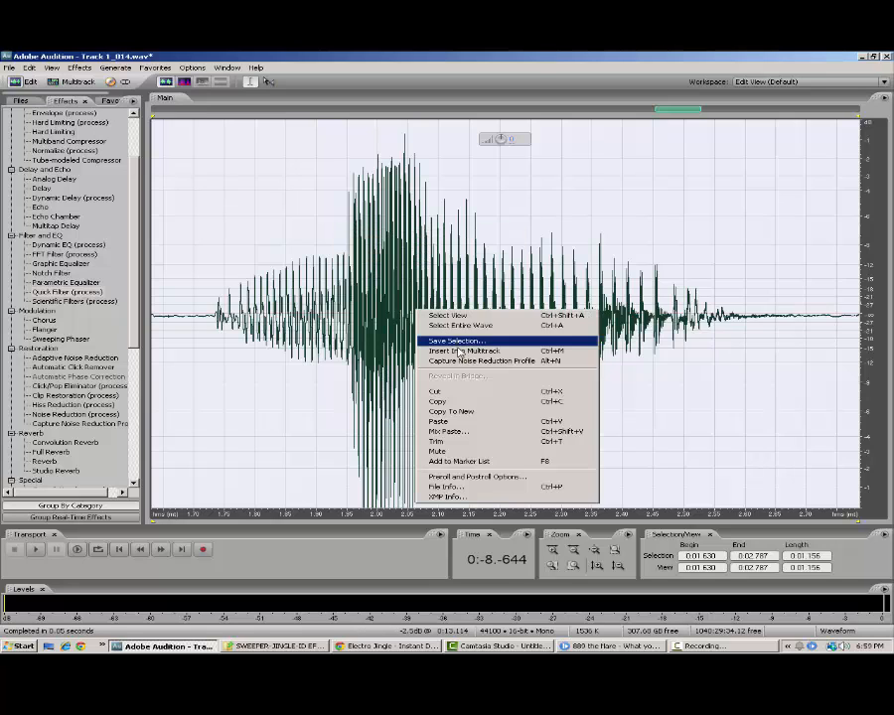
pyautogui.click(328, 253)
pyautogui.click(538, 82)
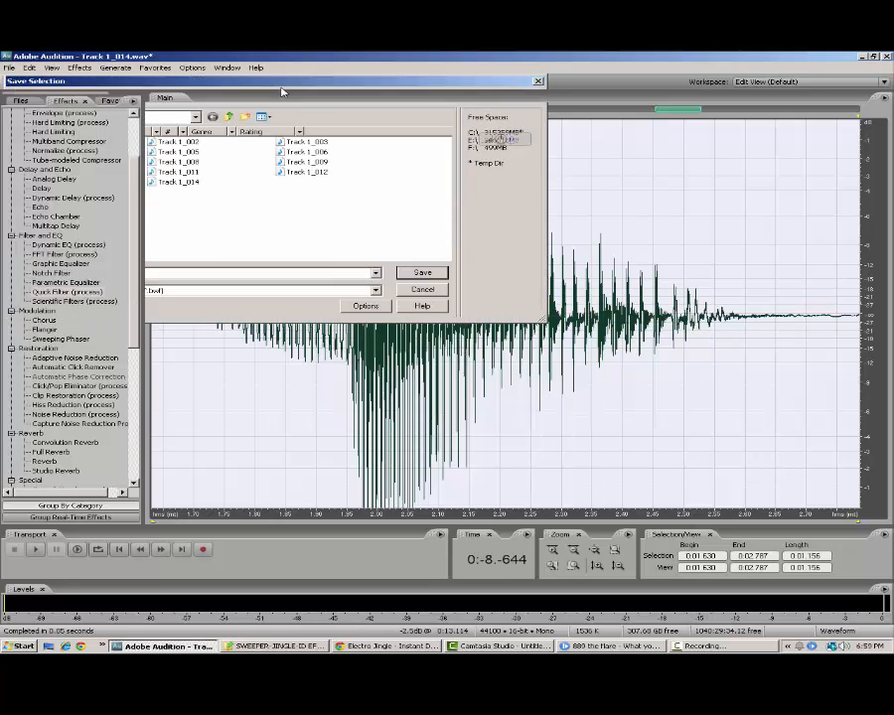
pyautogui.click(55, 81)
pyautogui.click(387, 136)
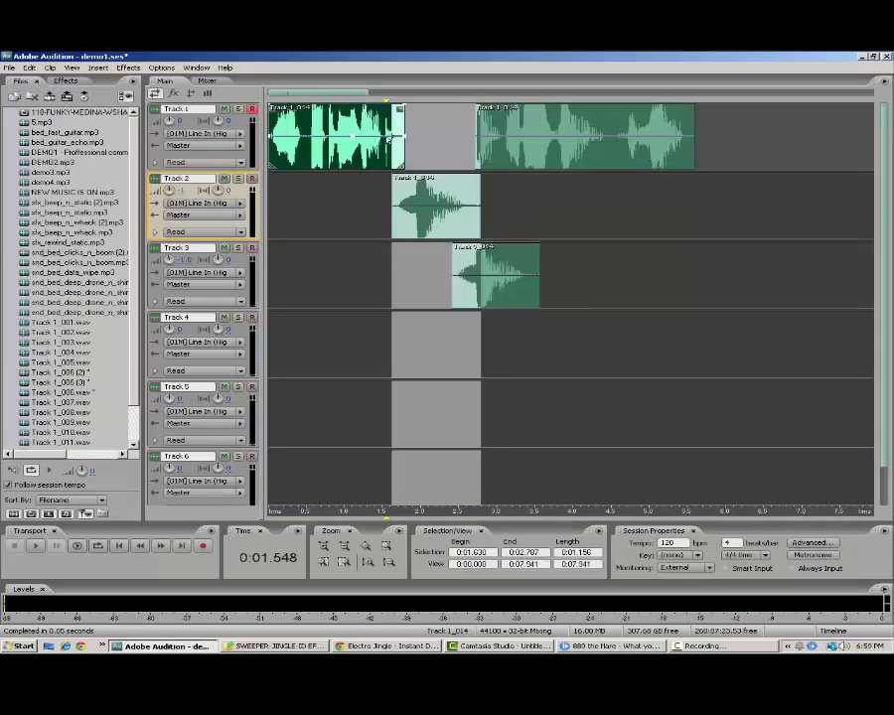
# Play the transition into the Track 2 phrase from about 1.5 seconds and cut the extra copy from Track 3
pyautogui.press('space')
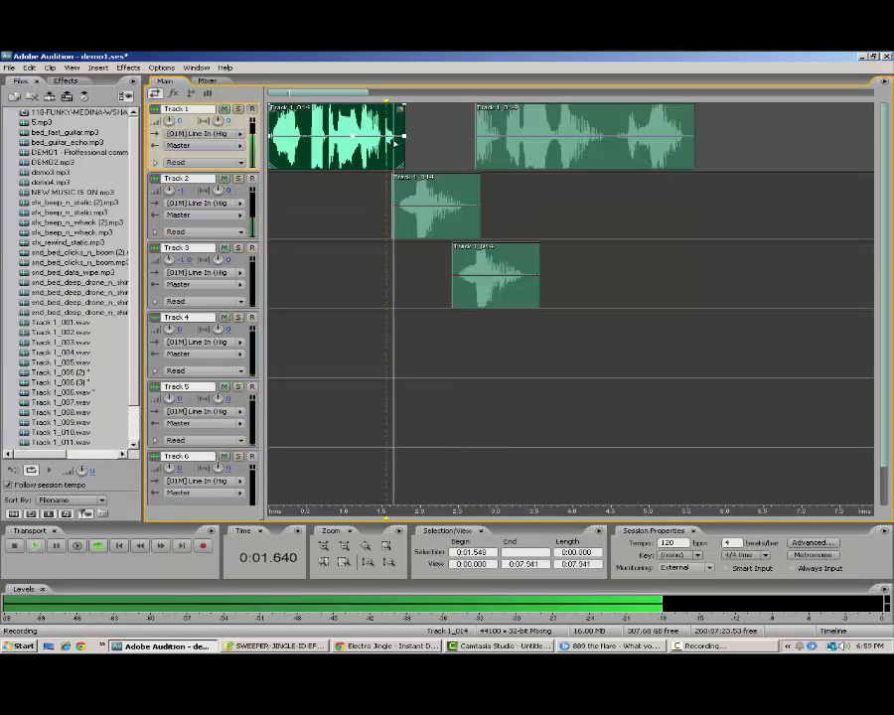
pyautogui.press('space')
pyautogui.rightClick(507, 273)
pyautogui.click(517, 335)
# Open the last phrase on Track 1 in Edit View and apply the Quick Filter with the CUSTOM PHAT preset
pyautogui.doubleClick(550, 109)
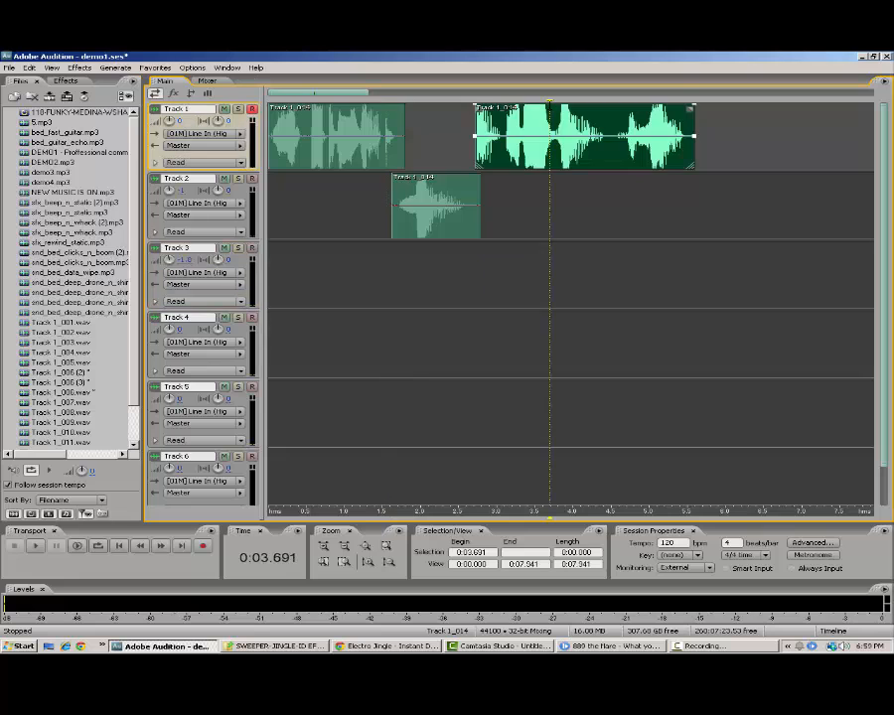
pyautogui.scroll(5, 73, 283)
pyautogui.scroll(5, 60, 252)
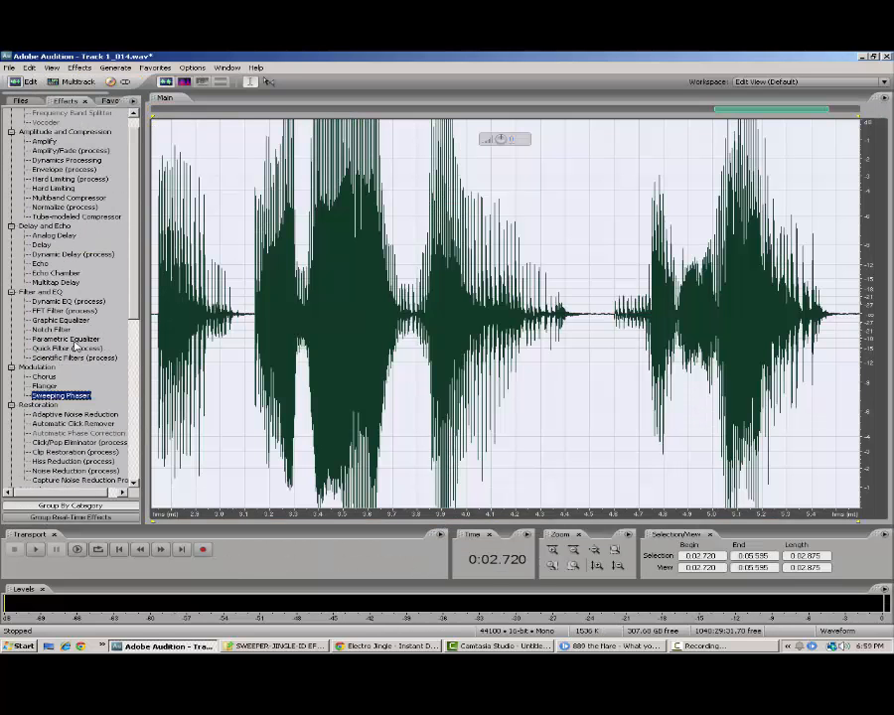
pyautogui.doubleClick(69, 348)
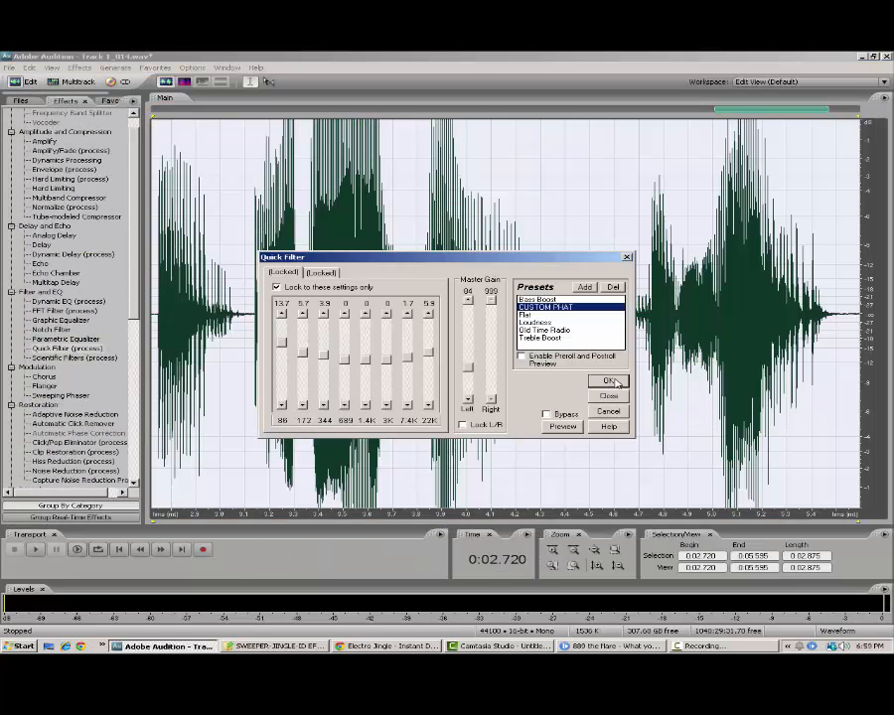
pyautogui.click(610, 381)
# Insert the filtered last phrase into the multitrack session and put it in place of the original Track 1 clip at about 2.7 seconds
pyautogui.rightClick(249, 194)
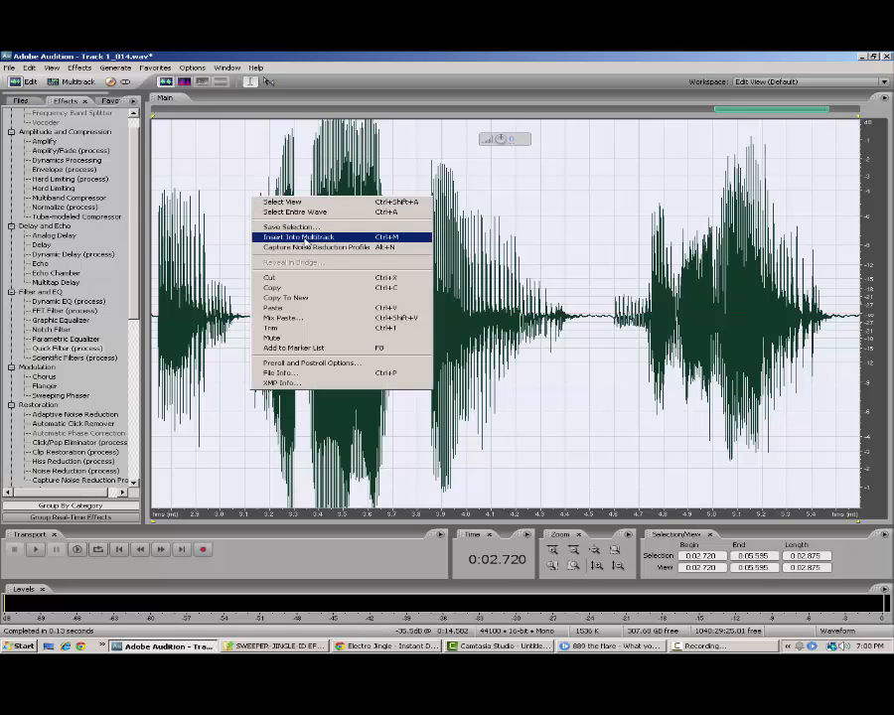
pyautogui.click(318, 237)
pyautogui.click(55, 83)
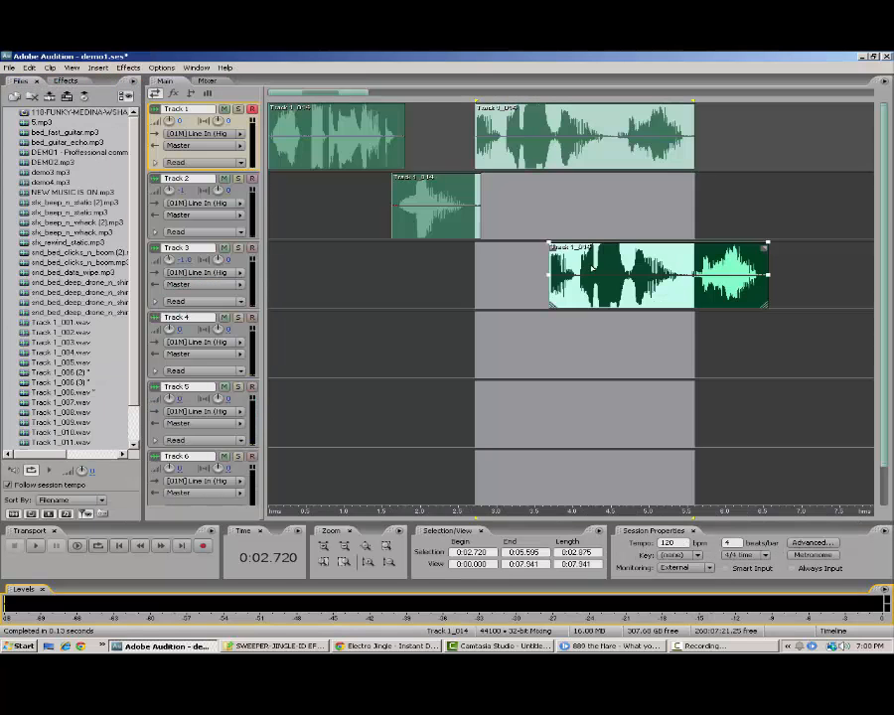
pyautogui.rightClick(556, 160)
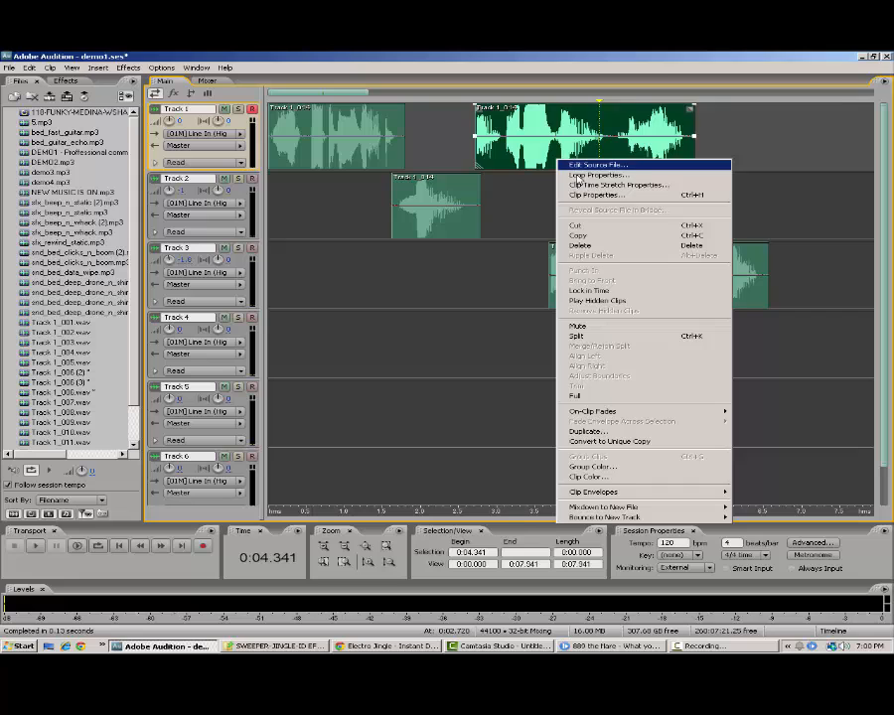
pyautogui.click(590, 226)
pyautogui.moveTo(603, 260); pyautogui.dragTo(531, 144)
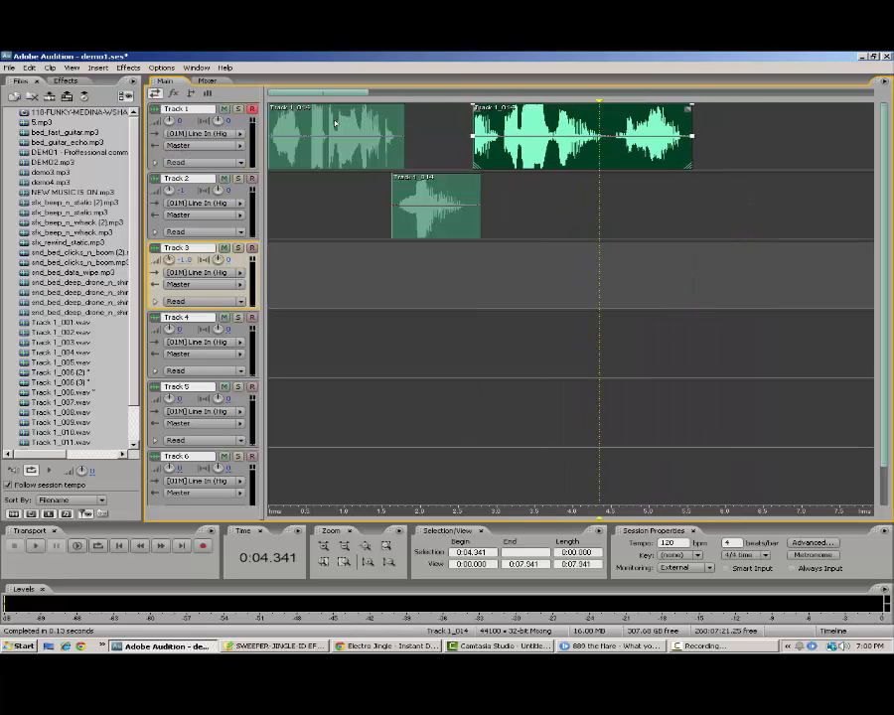
# Play the arrangement from near its start and trim the end of the last Track 1 clip to about 5.5 seconds
pyautogui.click(277, 117)
pyautogui.press('space')
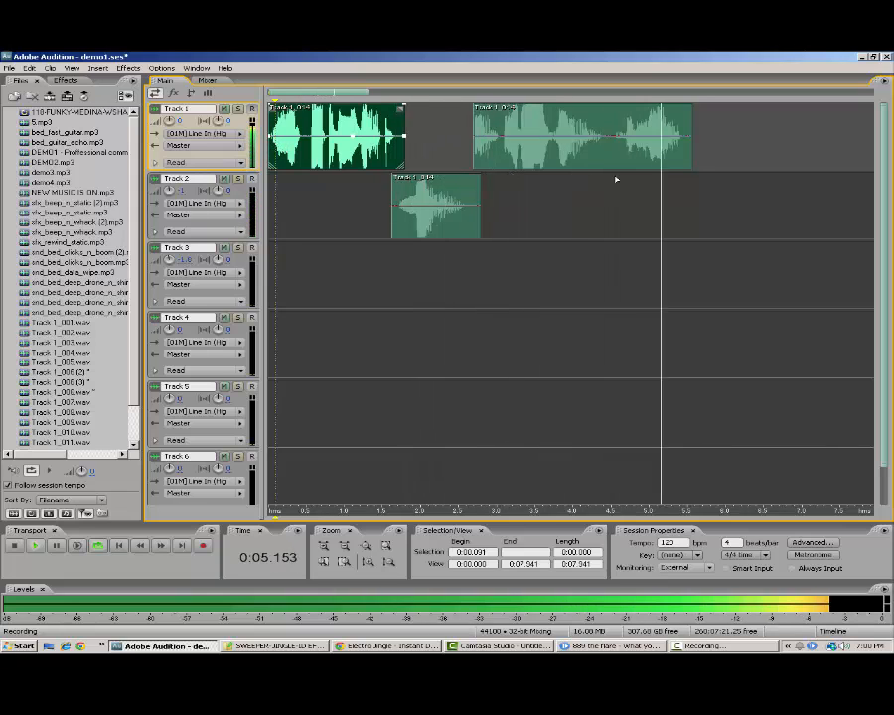
pyautogui.click(683, 139)
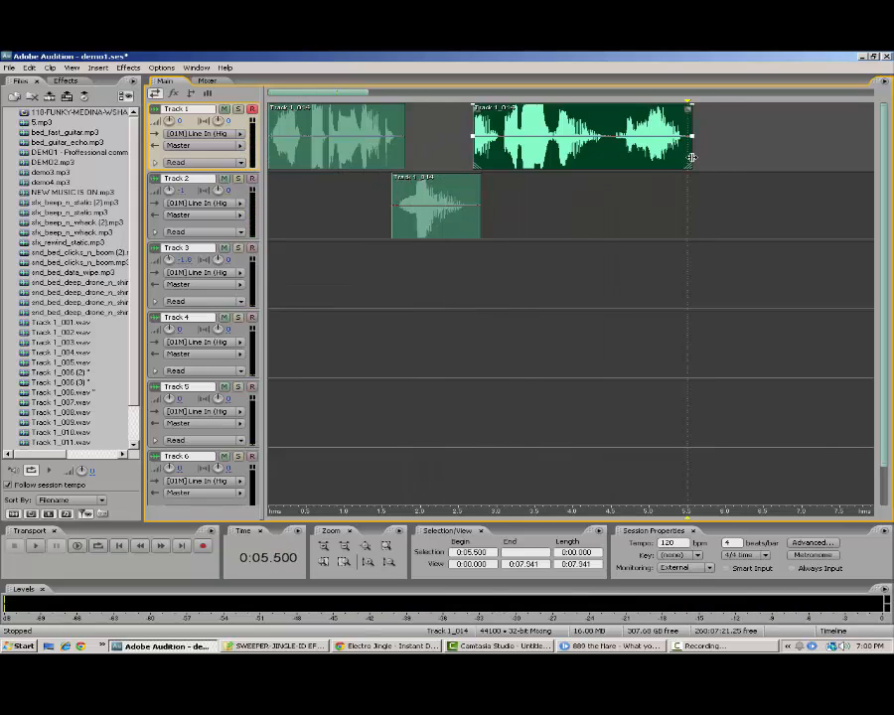
pyautogui.click(270, 123)
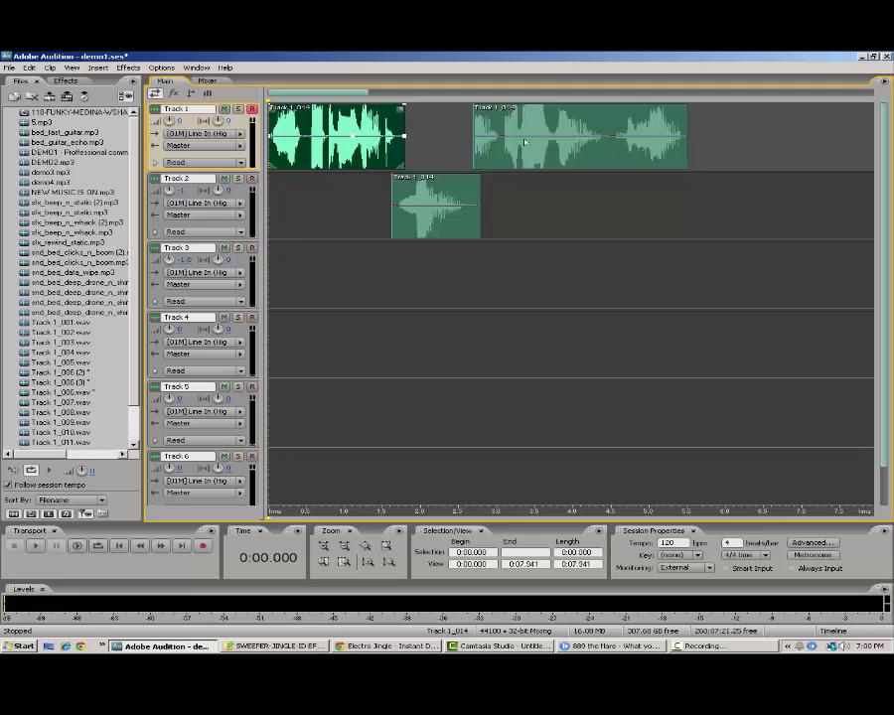
# Play the last phrase on Track 1 from about 4.6 seconds and recheck the first phrase
pyautogui.click(617, 131)
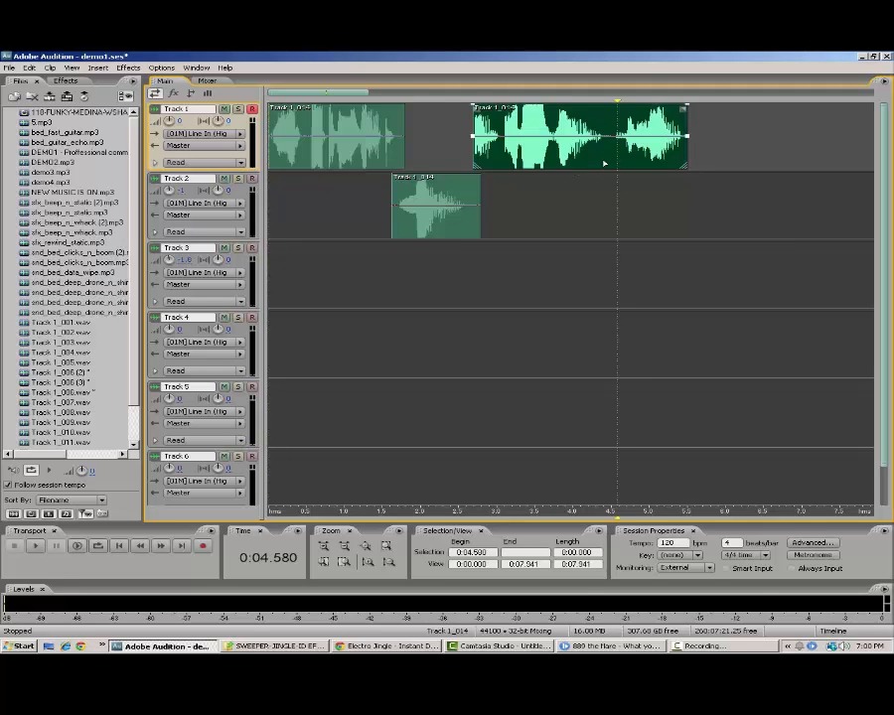
pyautogui.press('space')
pyautogui.press('space')
pyautogui.click(275, 127)
pyautogui.click(370, 129)
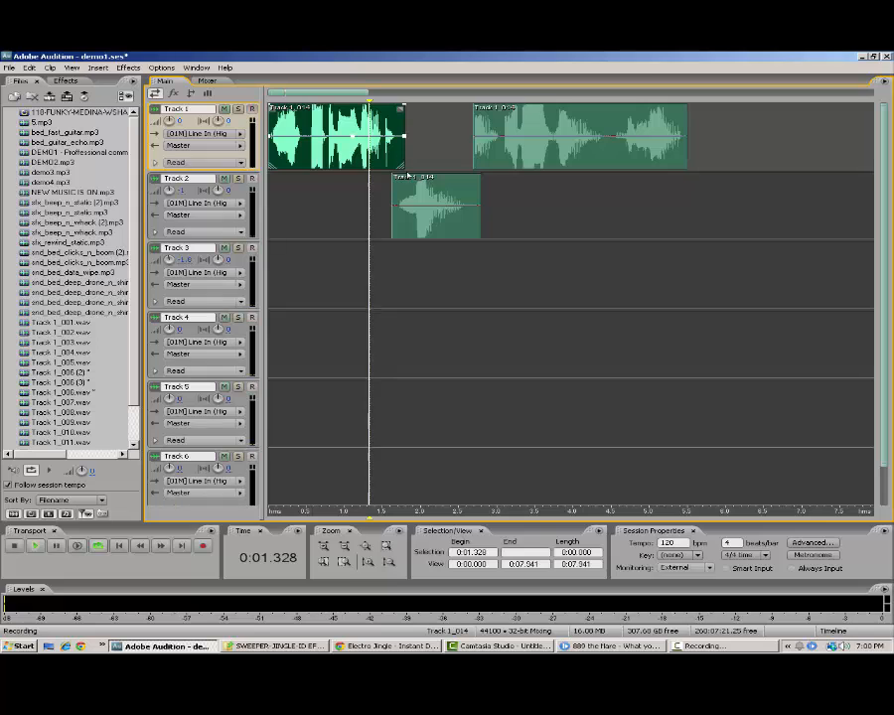
# Play the Track 2 phrase from about 1.8 seconds and trim the end of its clip slightly
pyautogui.click(406, 194)
pyautogui.press('space')
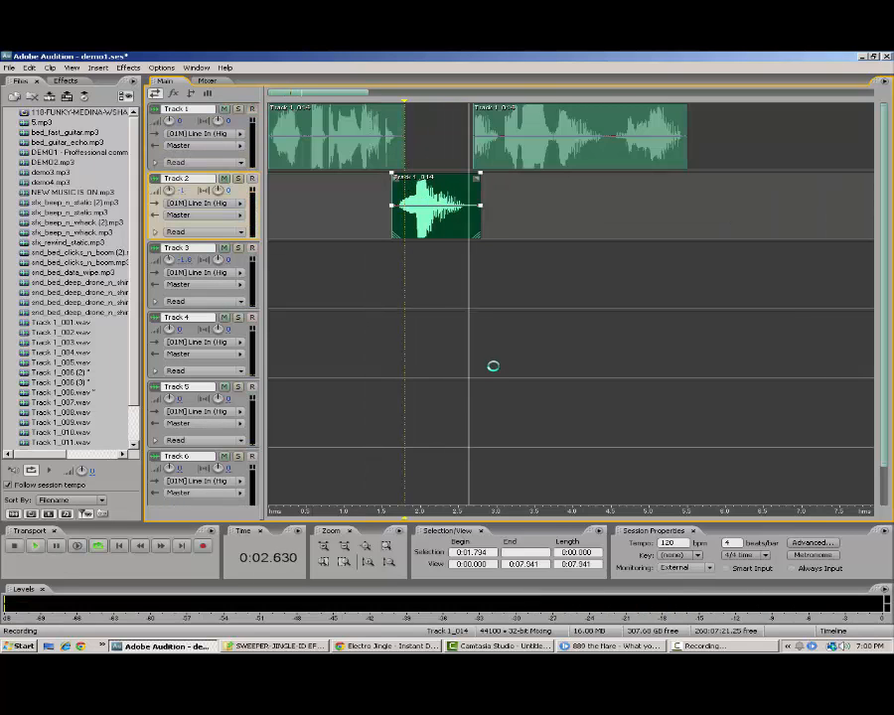
pyautogui.press('space')
pyautogui.moveTo(482, 222); pyautogui.dragTo(478, 223)
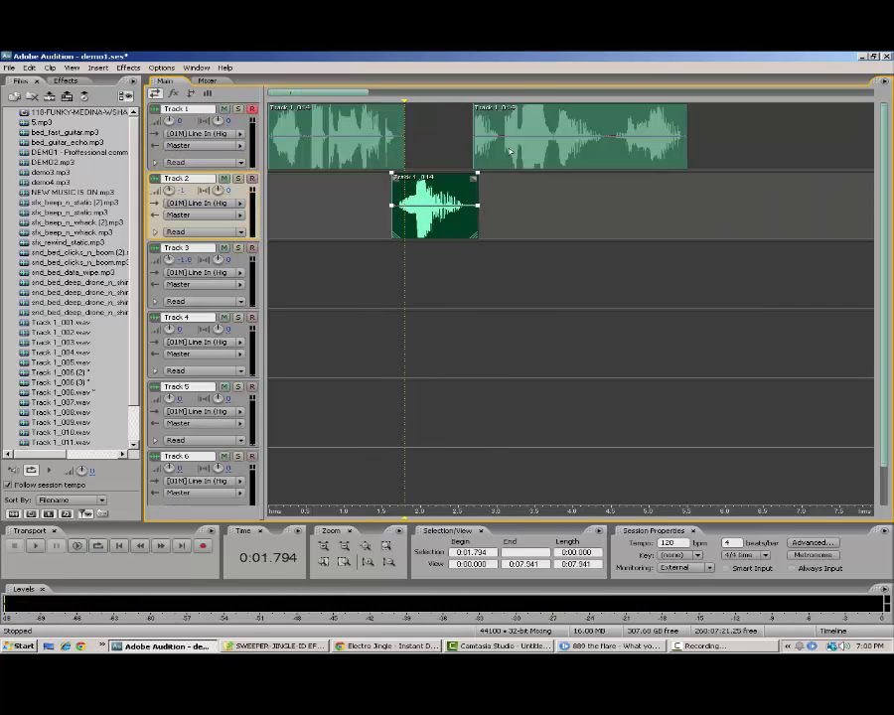
# Copy the Track 2 phrase to Track 3 and shift the copy slightly so it starts at about 1.66 seconds
pyautogui.click(423, 191)
pyautogui.rightClick(424, 187)
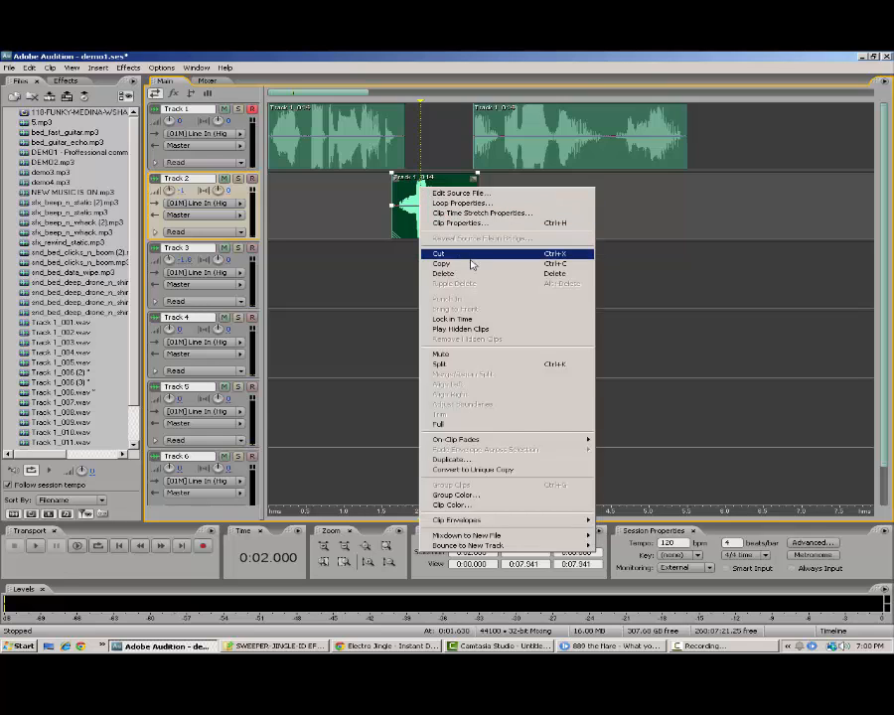
pyautogui.click(409, 250)
pyautogui.click(394, 249)
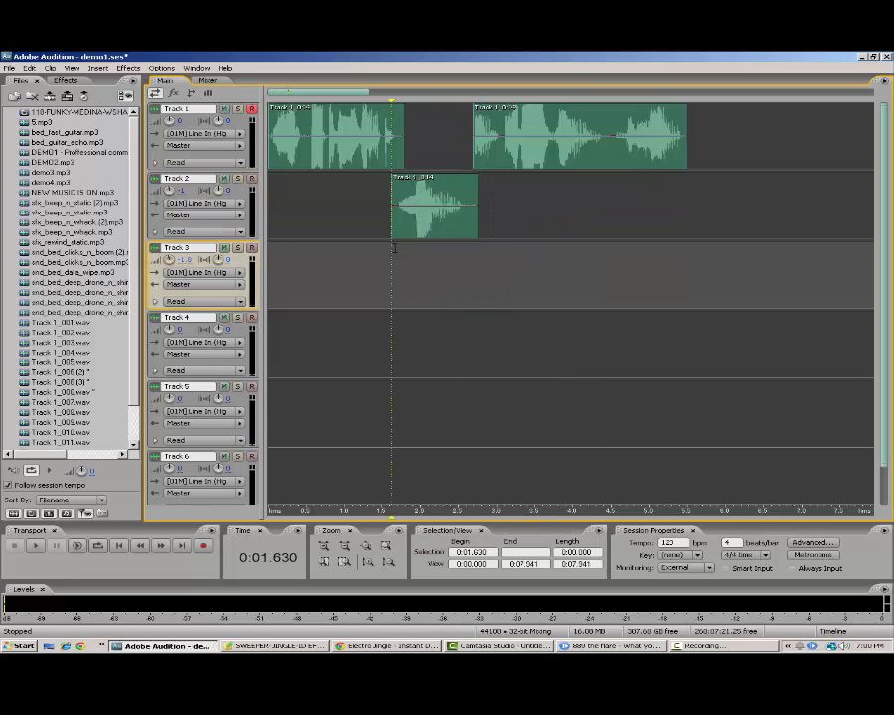
pyautogui.hotkey('ctrl', 'v')
pyautogui.click(324, 546)
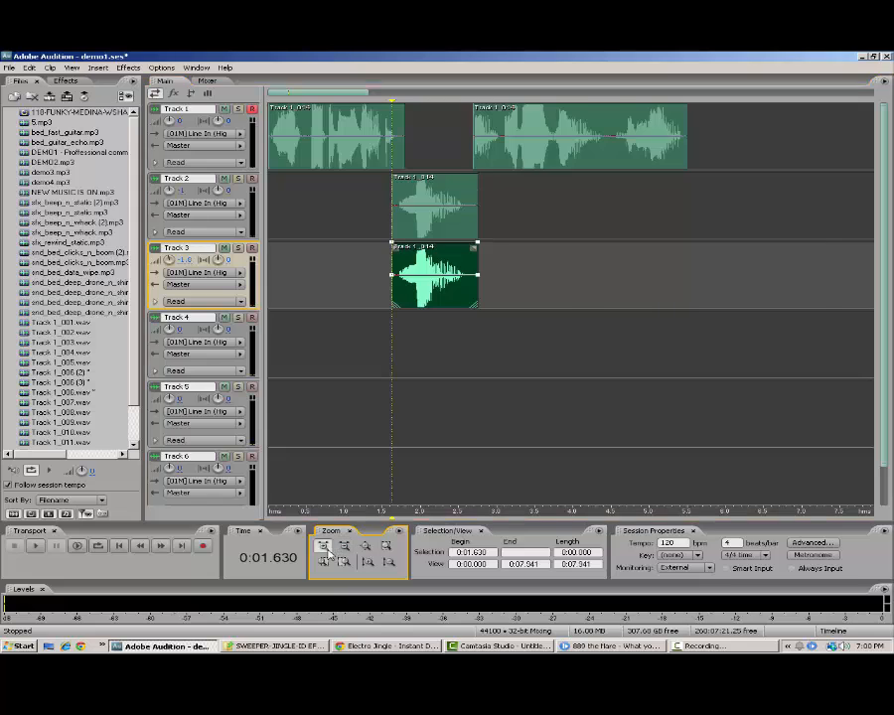
pyautogui.click(621, 242)
pyautogui.moveTo(618, 264); pyautogui.dragTo(623, 265)
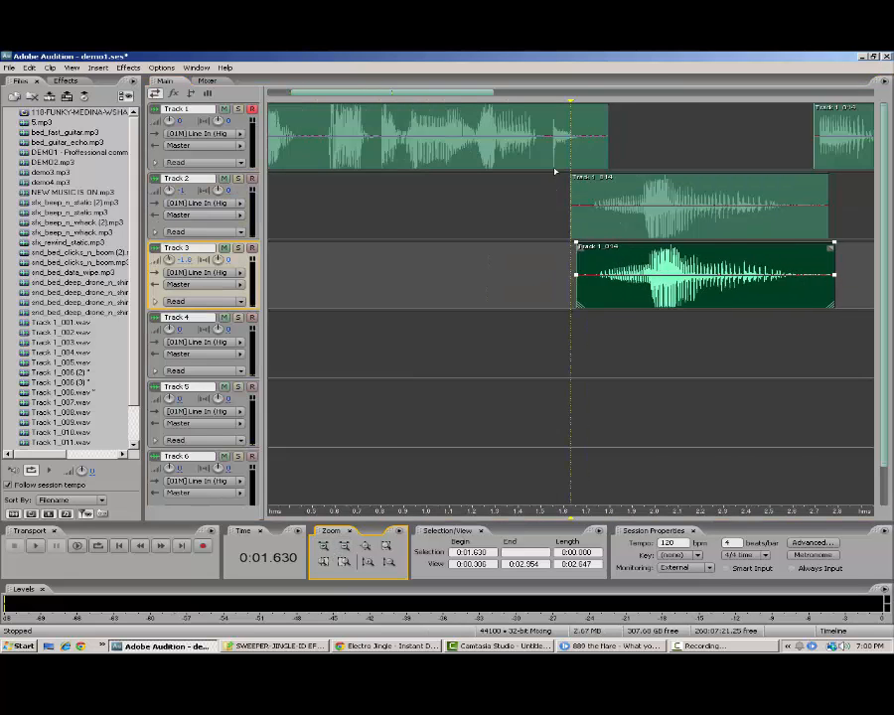
# Play the doubled phrase on Tracks 2 and 3 from 1.5 seconds to check the offset effect
pyautogui.click(449, 135)
pyautogui.click(540, 139)
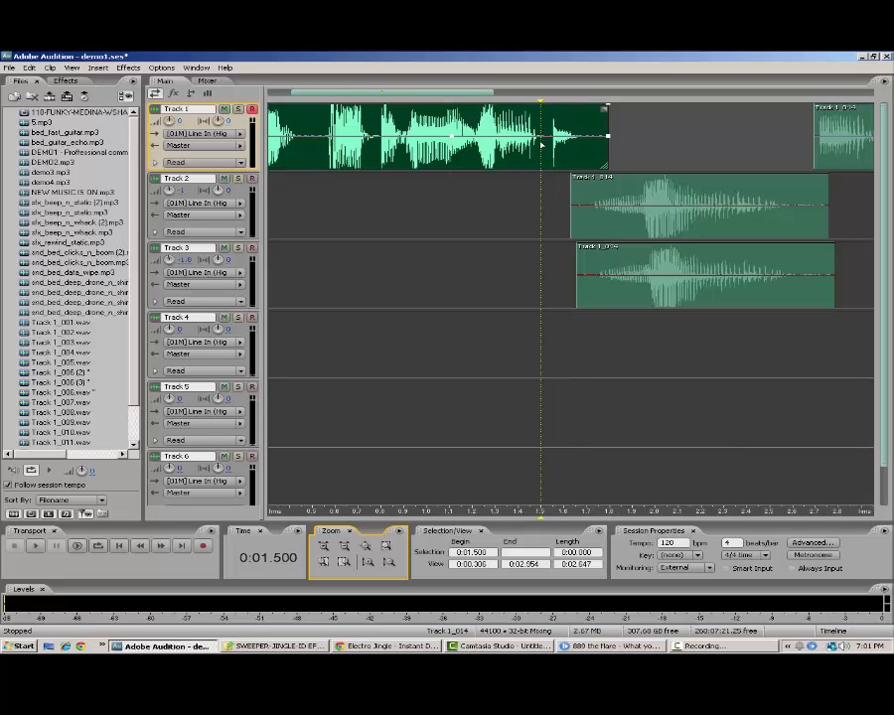
pyautogui.press('space')
pyautogui.press('space')
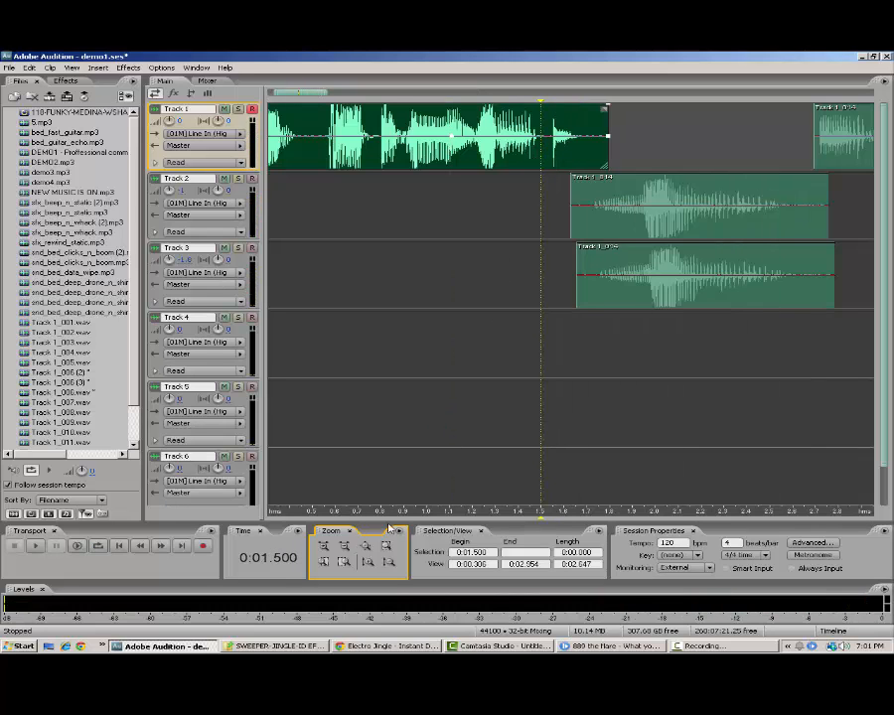
# Copy the 4.6 to 5.5 second part of the last Track 1 phrase onto Track 2 at about 4.66 seconds
pyautogui.scroll(-1, 672, 184)
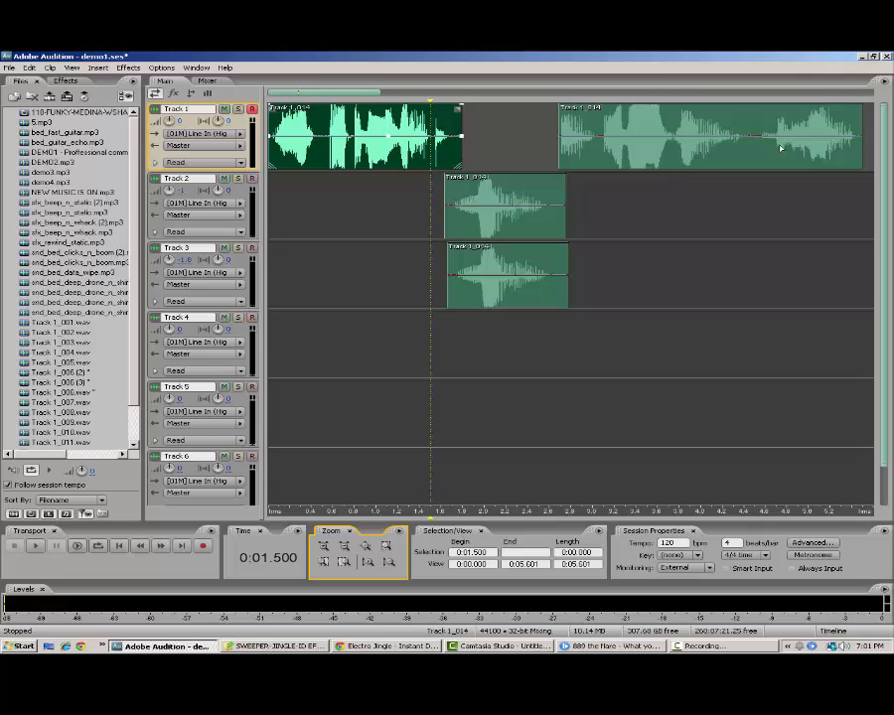
pyautogui.moveTo(767, 124); pyautogui.dragTo(837, 144)
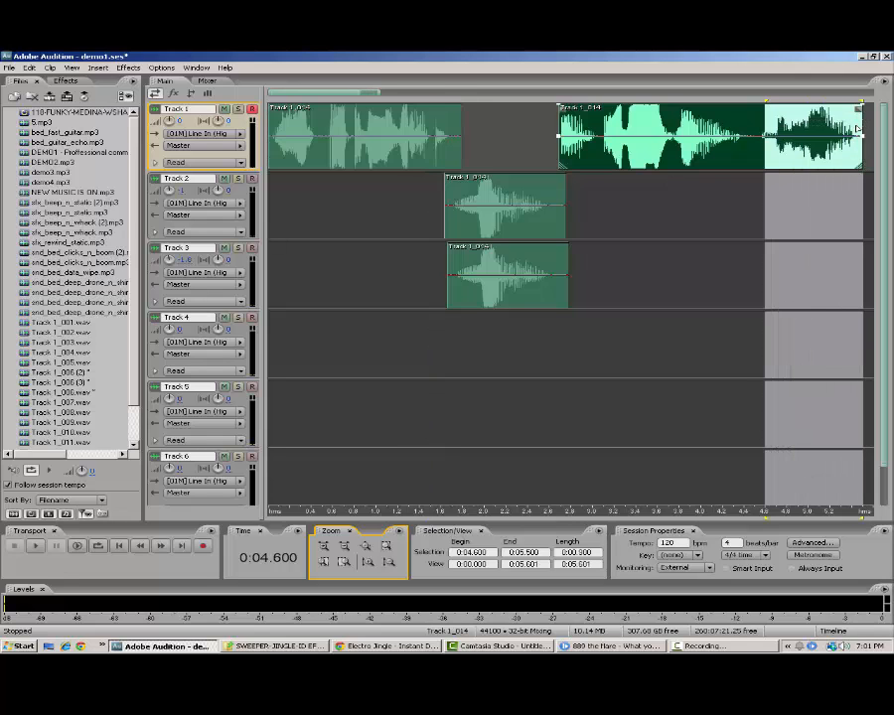
pyautogui.click(772, 186)
pyautogui.hotkey('ctrl', 'v')
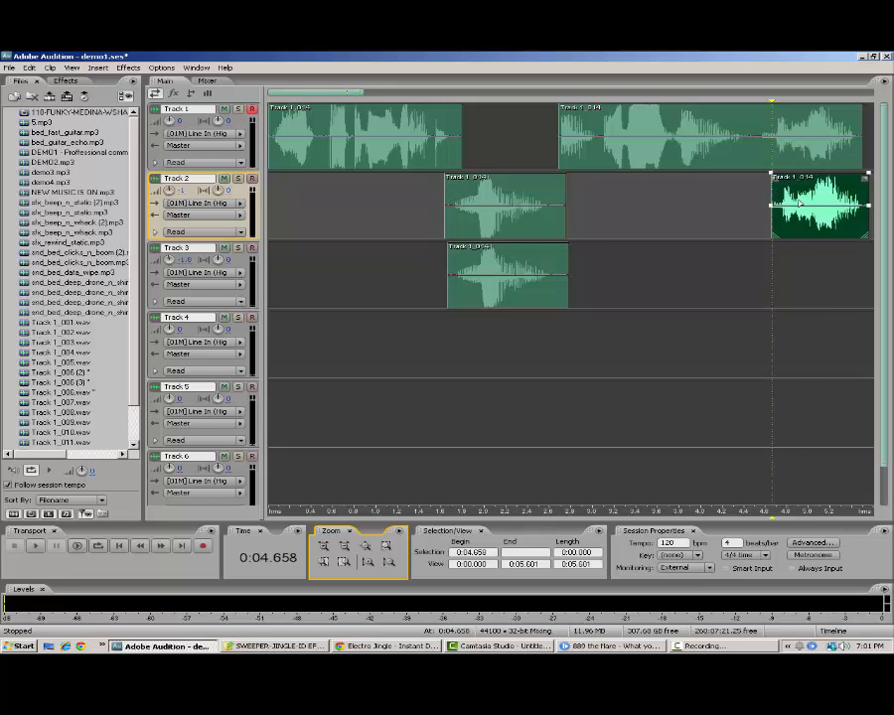
pyautogui.rightClick(793, 196)
# Play the doubled ending from 4.6 seconds, and play the whole arrangement from near its start
pyautogui.click(765, 141)
pyautogui.press('space')
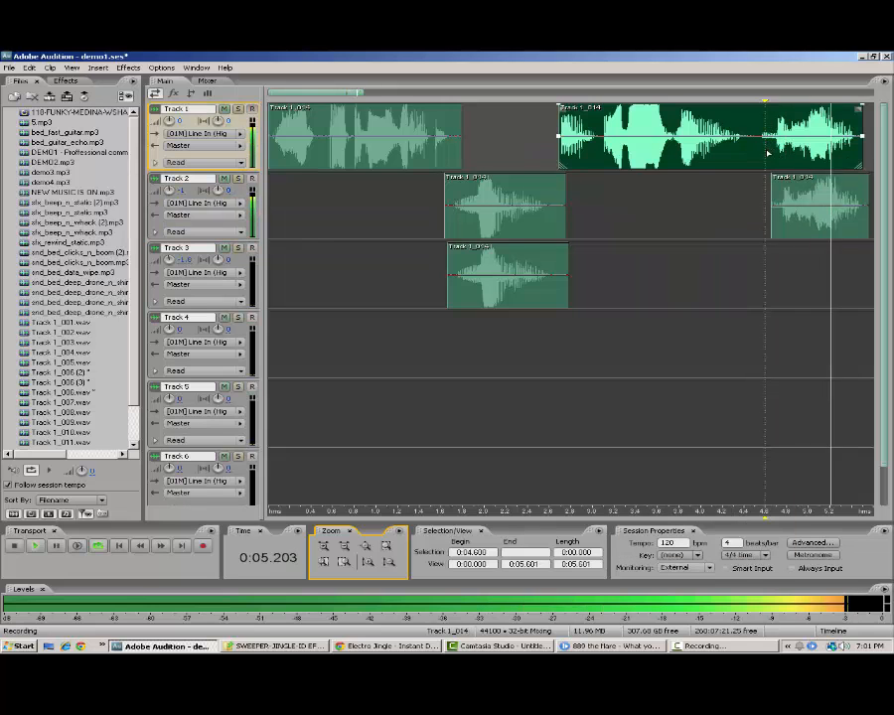
pyautogui.press('space')
pyautogui.click(287, 126)
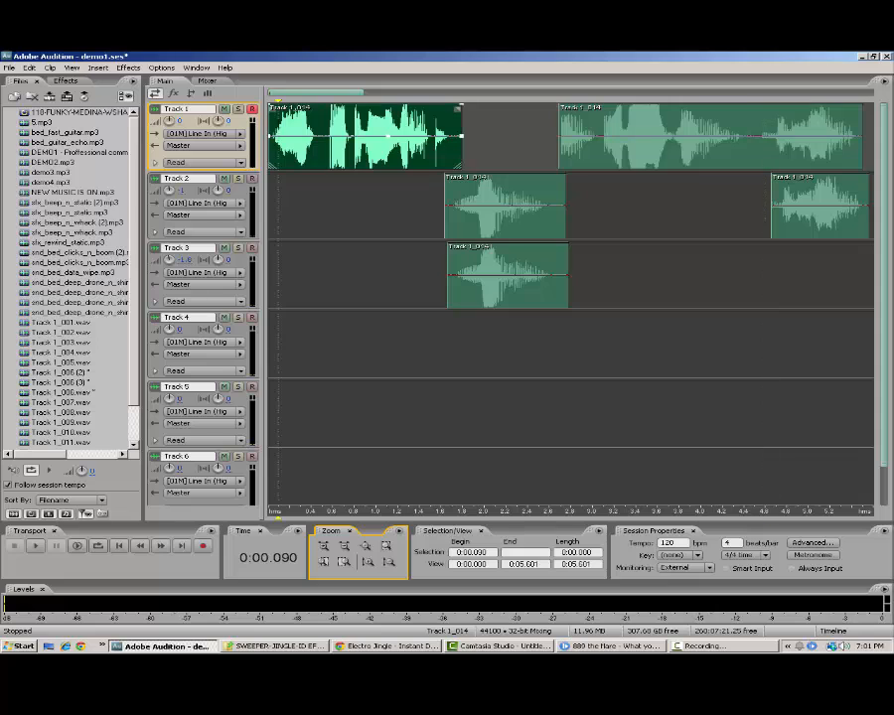
pyautogui.hotkey('shift', 'space')
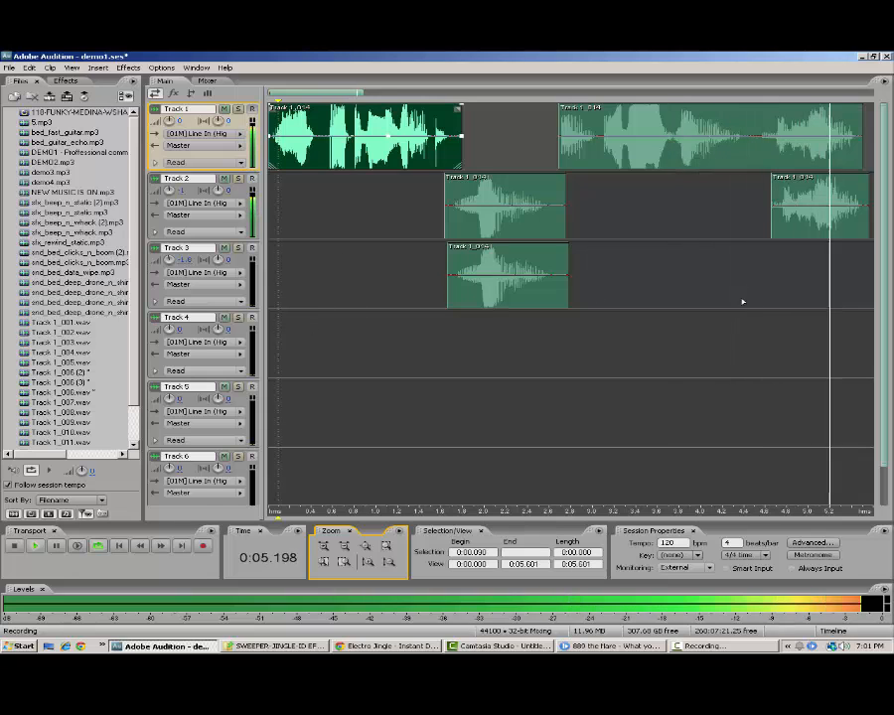
pyautogui.press('space')
# Cut the doubled ending from Track 2 and the offset phrase copy from Track 3
pyautogui.rightClick(787, 191)
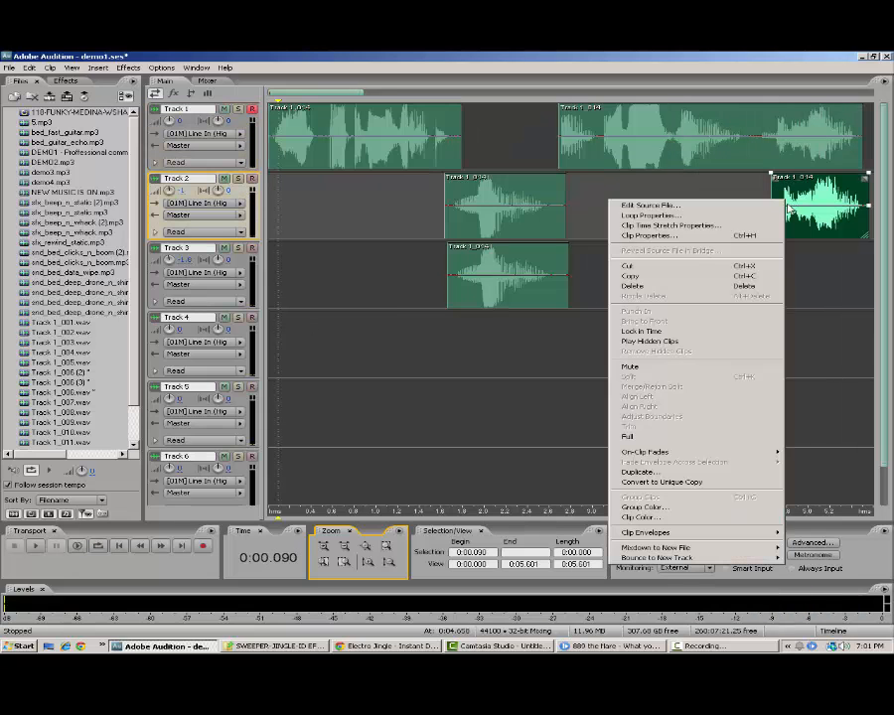
pyautogui.click(686, 264)
pyautogui.rightClick(553, 215)
pyautogui.rightClick(521, 272)
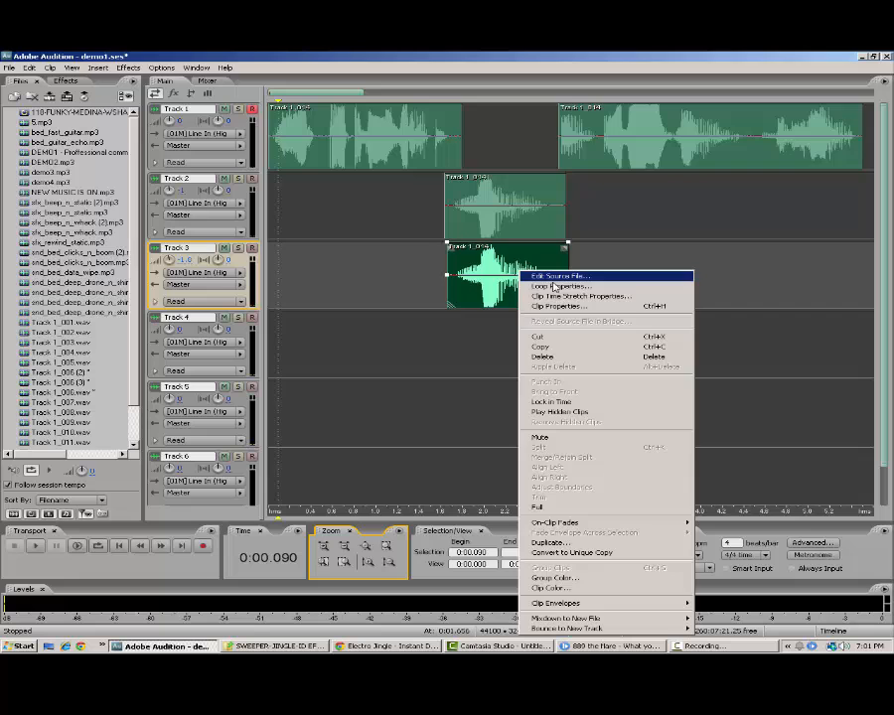
pyautogui.click(570, 338)
# Apply the Delay effect with the PHATECHO preset to the Track 2 phrase in Edit View and return to the multitrack session
pyautogui.doubleClick(491, 214)
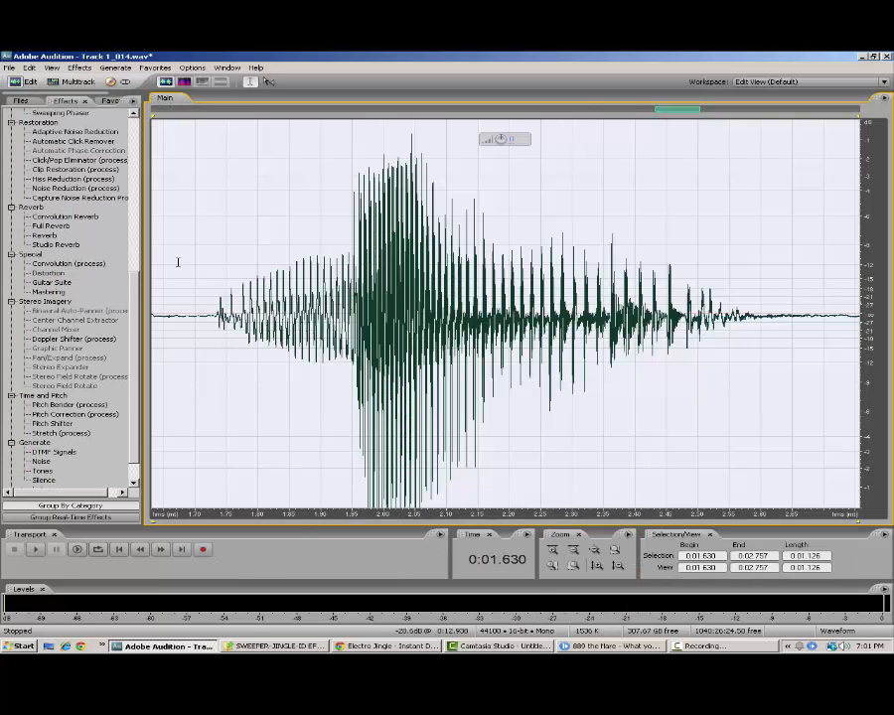
pyautogui.scroll(8, 56, 300)
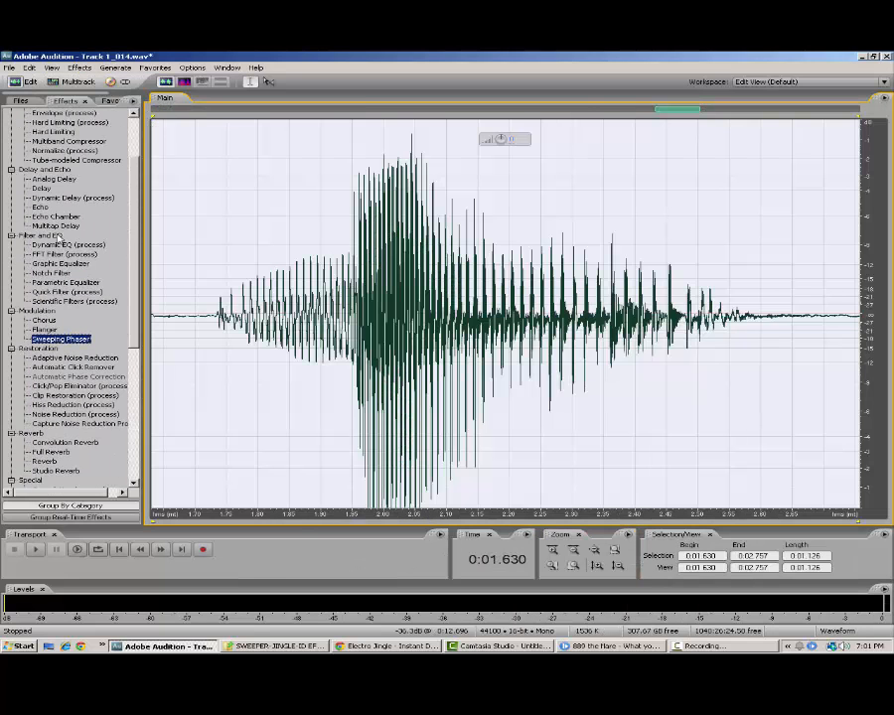
pyautogui.doubleClick(39, 188)
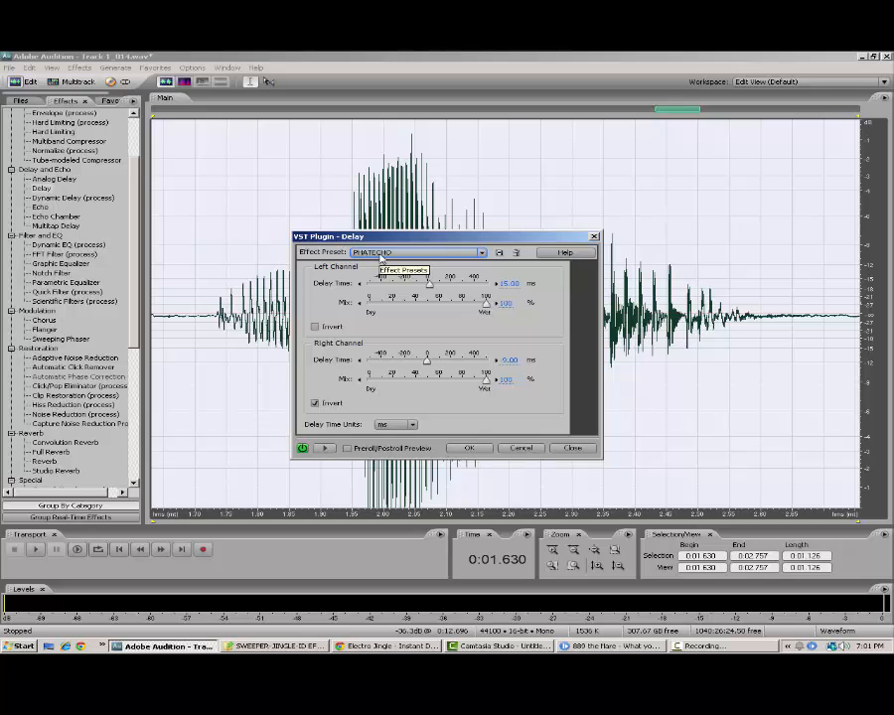
pyautogui.click(469, 448)
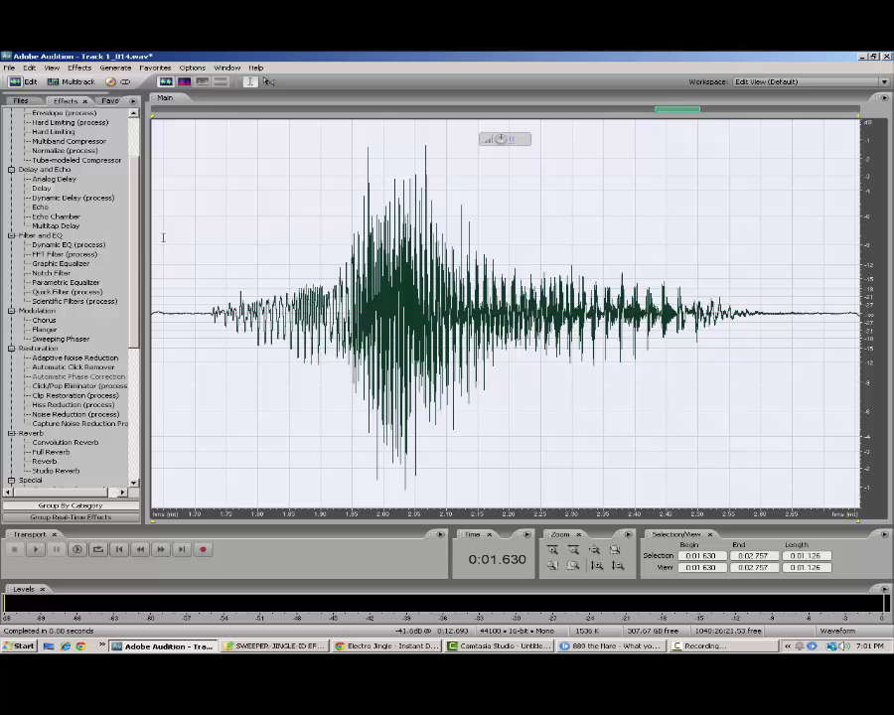
pyautogui.click(54, 83)
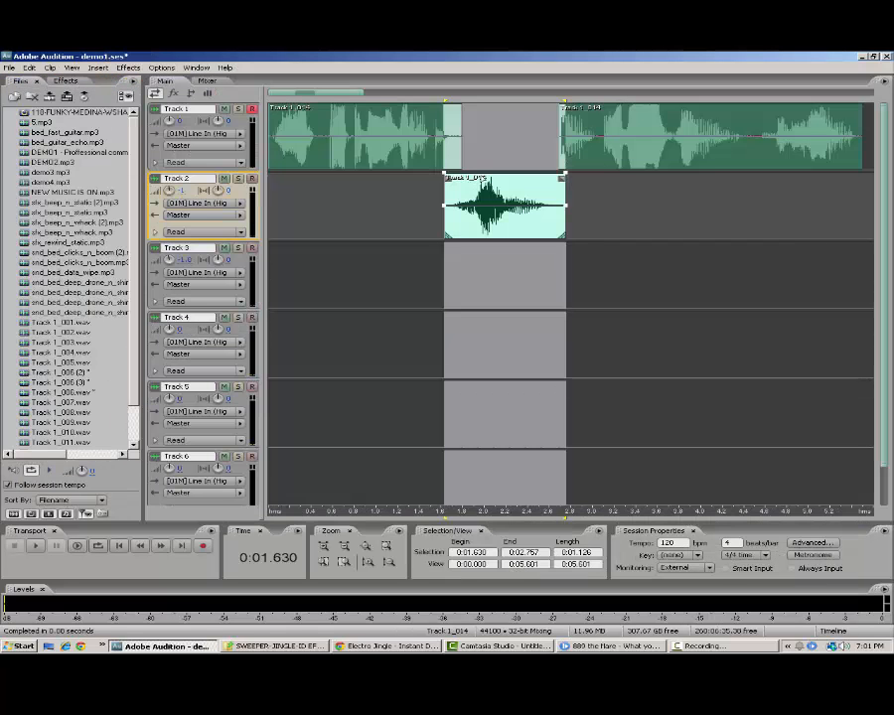
pyautogui.click(409, 141)
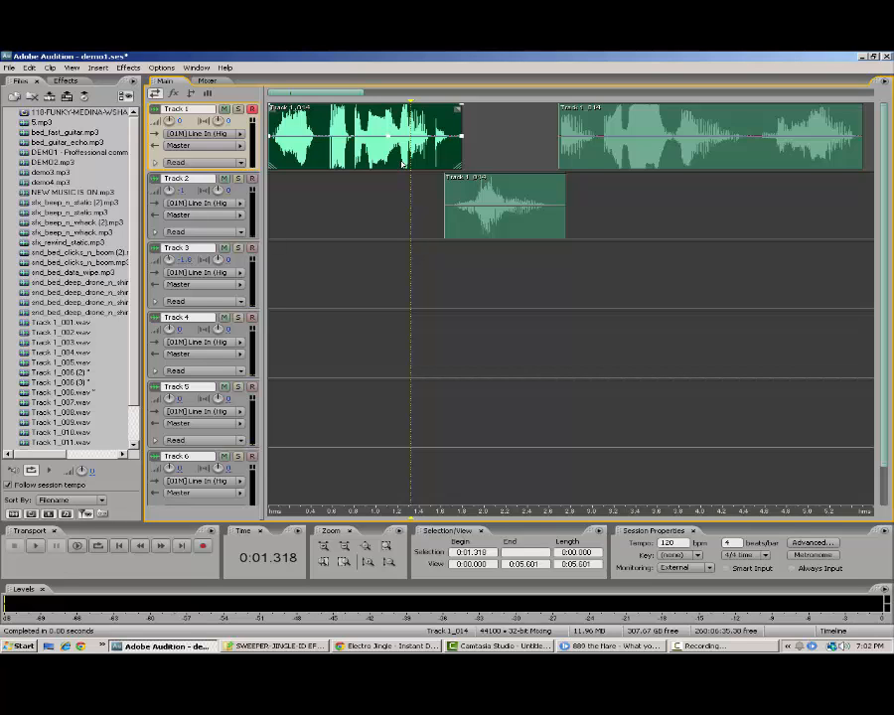
# Play the arrangement from about 1.3 seconds and open the last Track 1 phrase in Edit View
pyautogui.press('space')
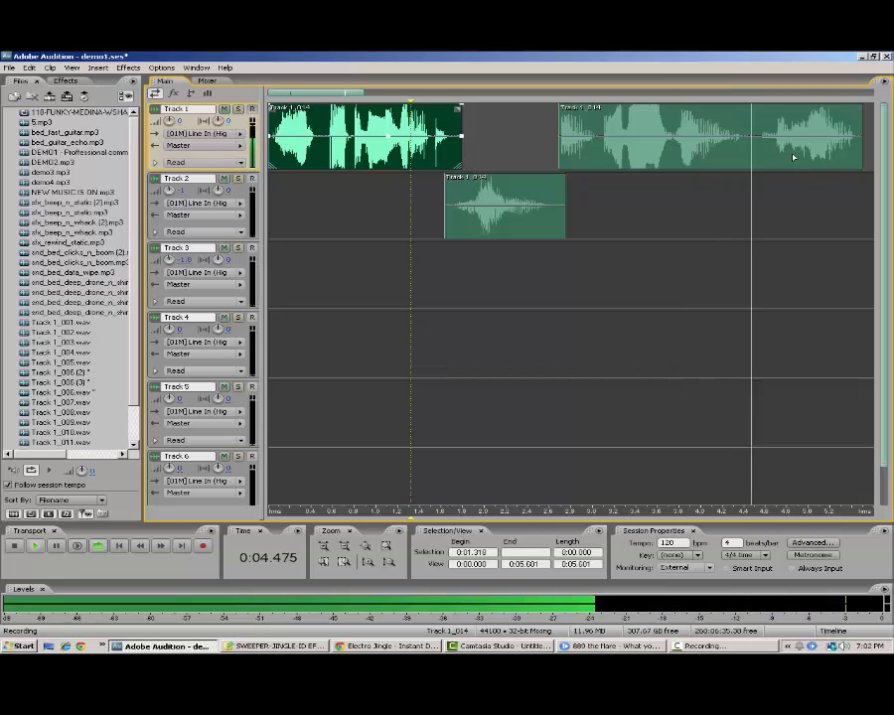
pyautogui.press('space')
pyautogui.moveTo(756, 139); pyautogui.dragTo(862, 141)
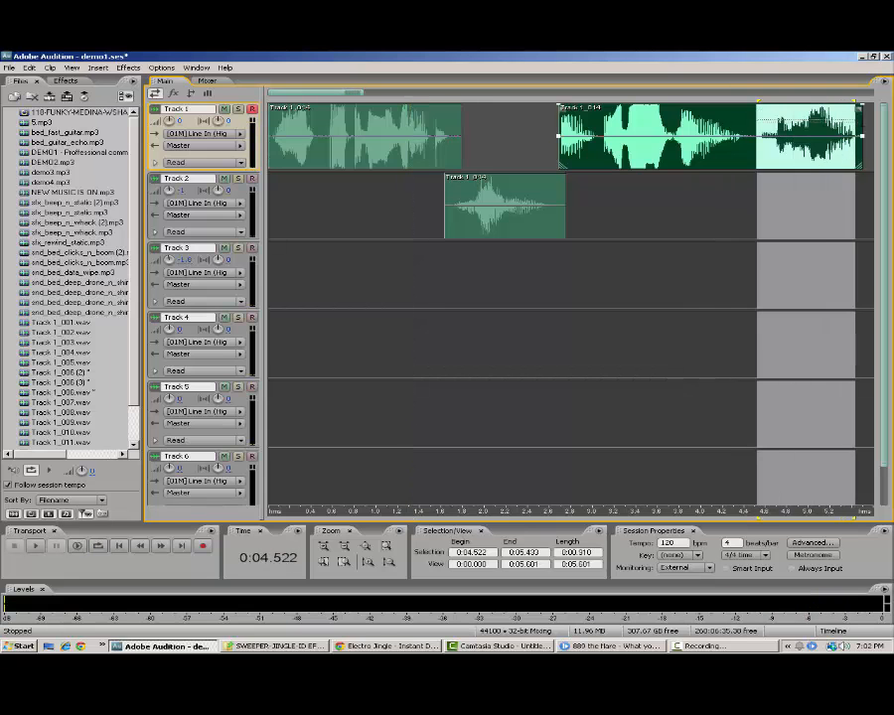
pyautogui.rightClick(839, 144)
pyautogui.click(715, 139)
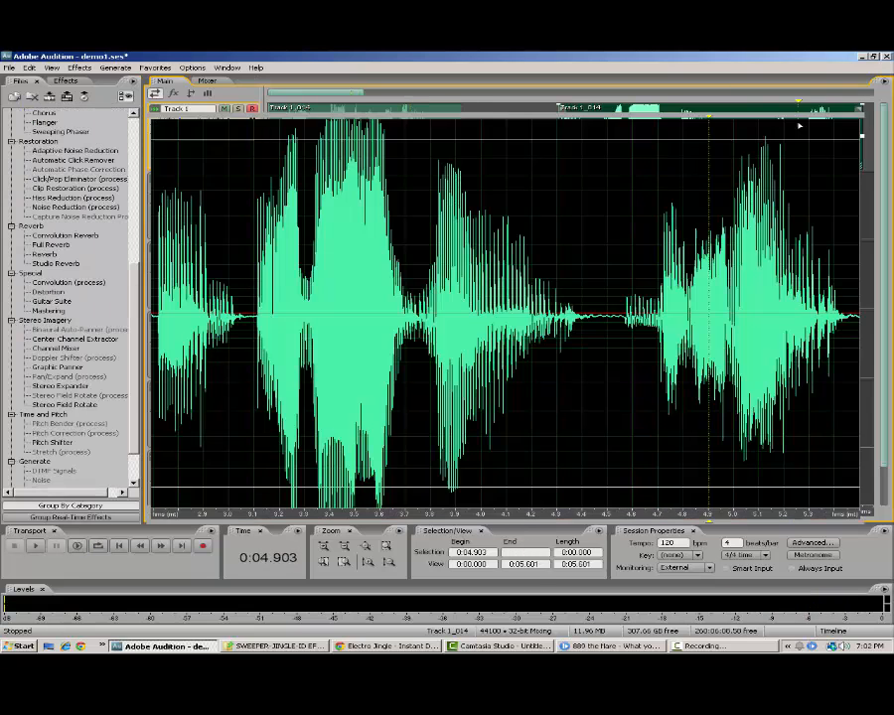
# Select and audition the phrase's ending from 4.484 to 5.483 seconds, and apply the Delay effect to it
pyautogui.moveTo(603, 282); pyautogui.dragTo(852, 281)
pyautogui.press('space')
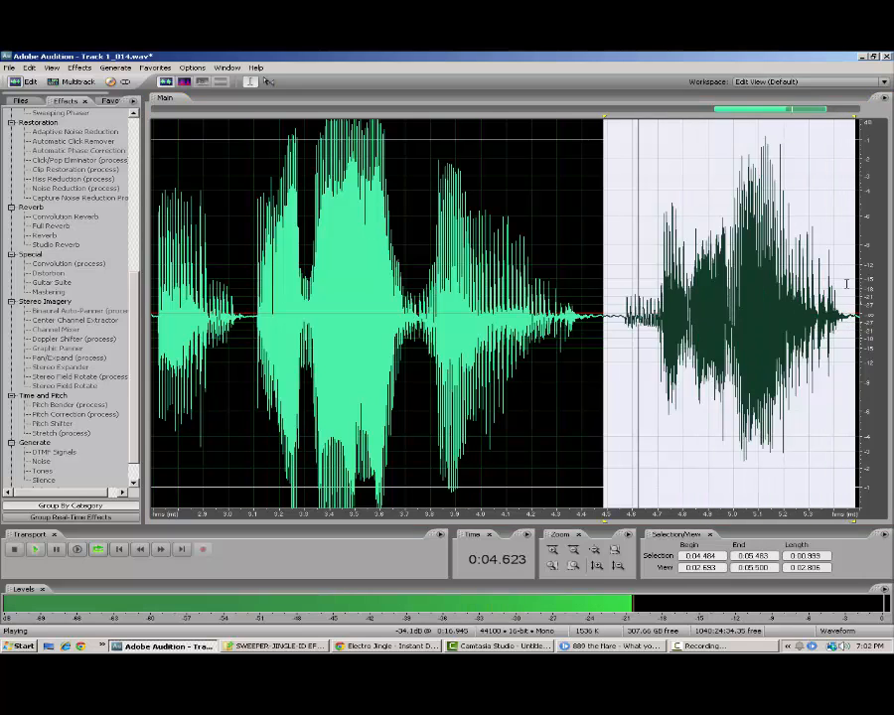
pyautogui.press('space')
pyautogui.scroll(6, 50, 249)
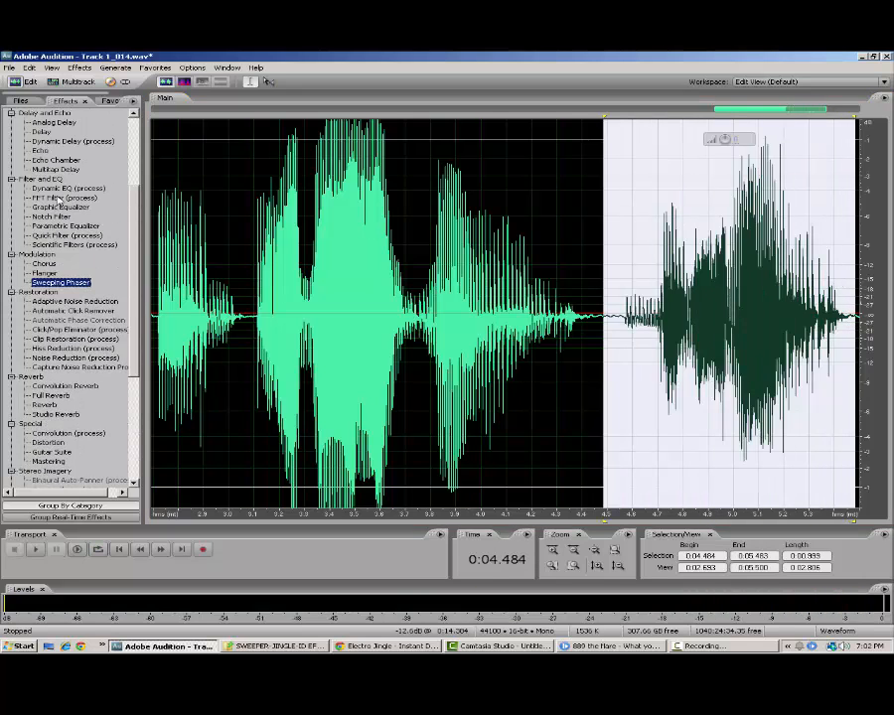
pyautogui.scroll(2, 69, 249)
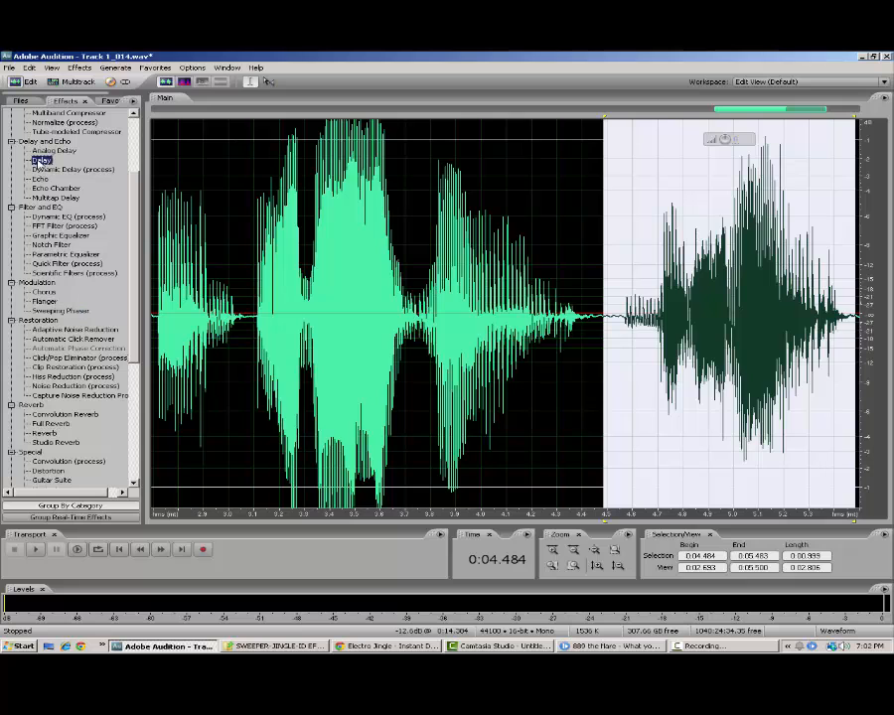
pyautogui.doubleClick(41, 160)
pyautogui.click(469, 448)
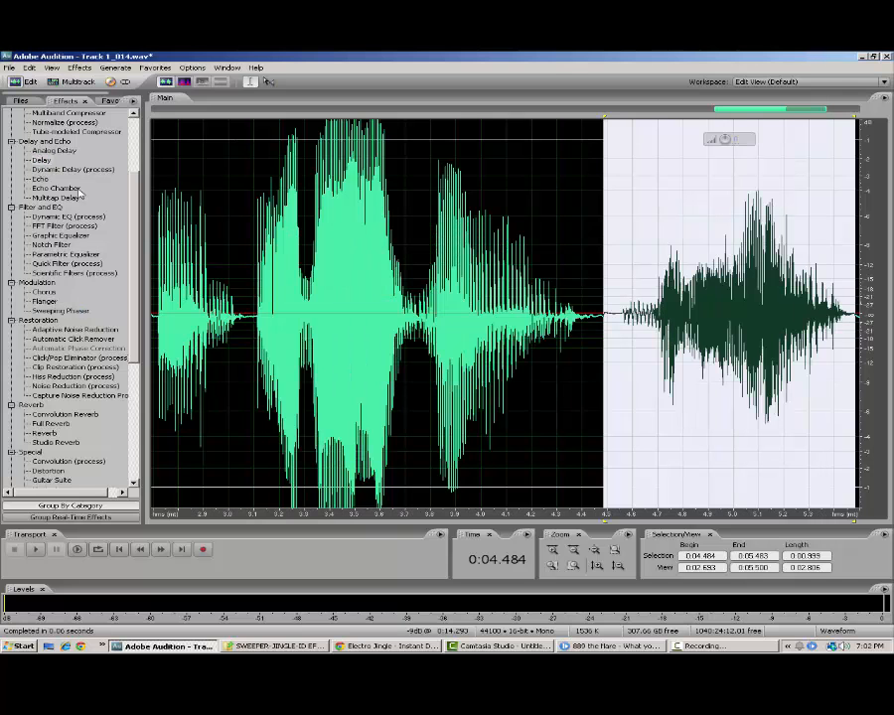
# Normalize the selected ending to 100% and return to the multitrack session
pyautogui.scroll(4, 76, 201)
pyautogui.doubleClick(64, 227)
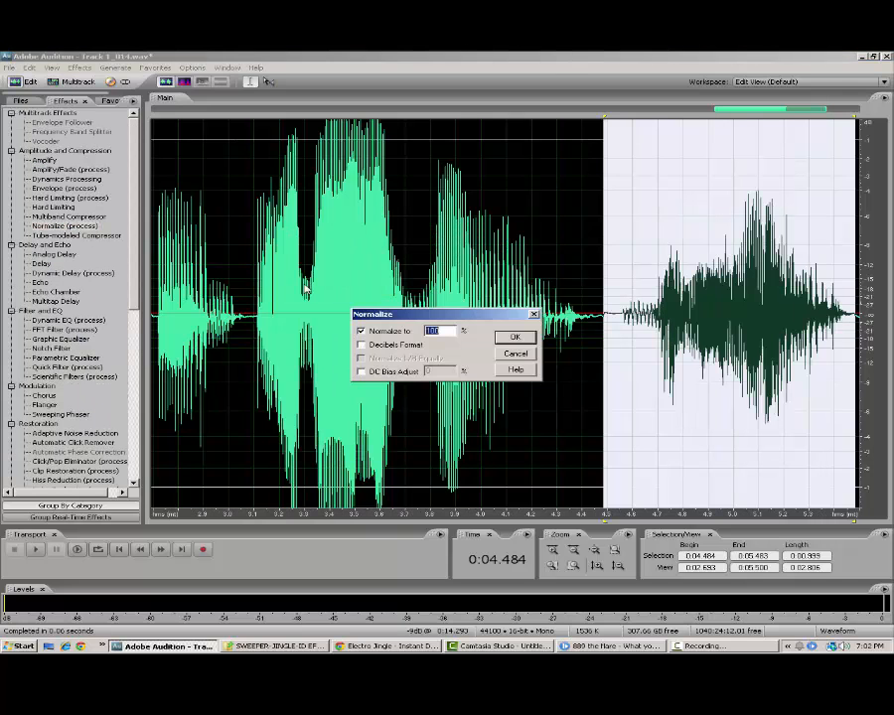
pyautogui.click(514, 338)
pyautogui.click(65, 85)
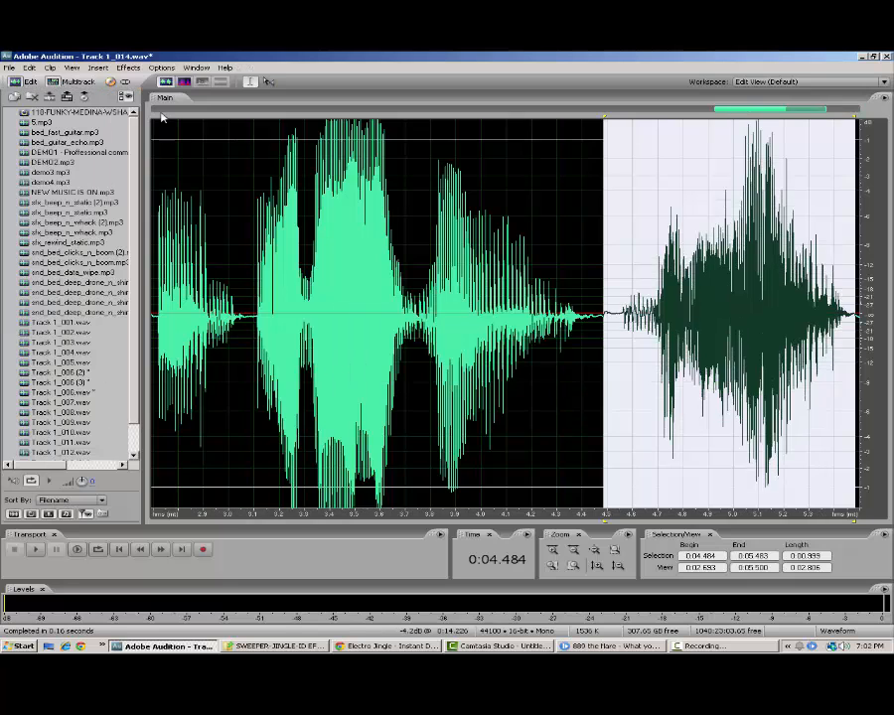
# Play the processed ending from about 4.1 seconds, and play the whole arrangement from near its start
pyautogui.click(709, 159)
pyautogui.press('space')
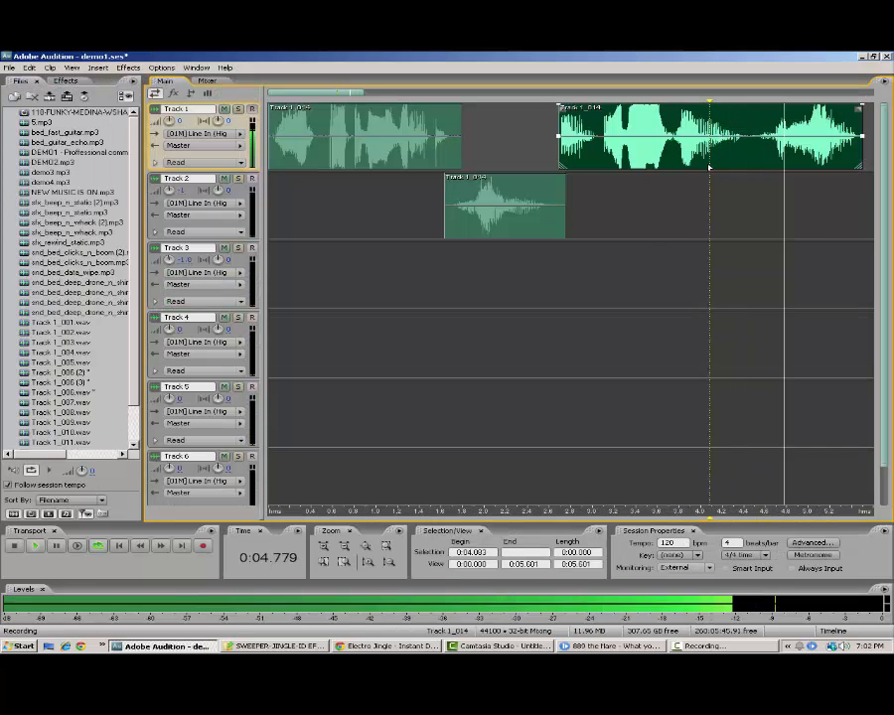
pyautogui.press('space')
pyautogui.click(271, 136)
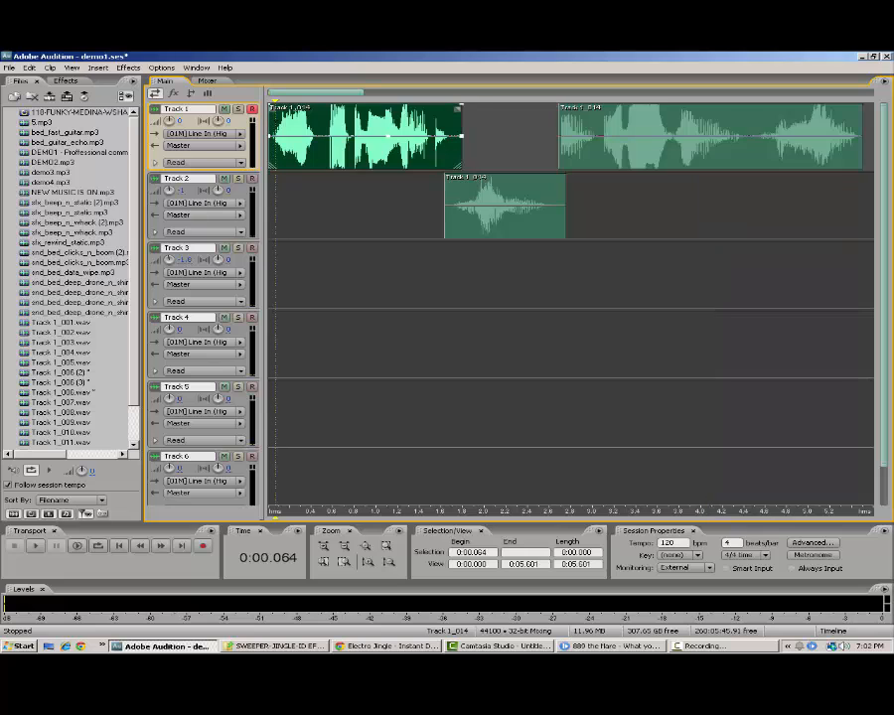
pyautogui.hotkey('ctrl', 'space')
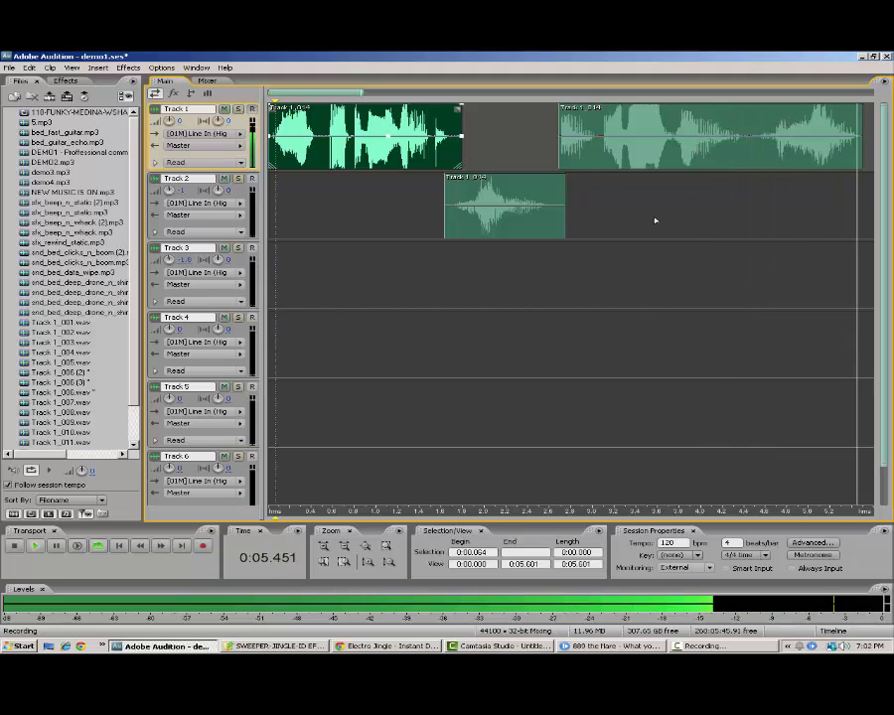
pyautogui.press('space')
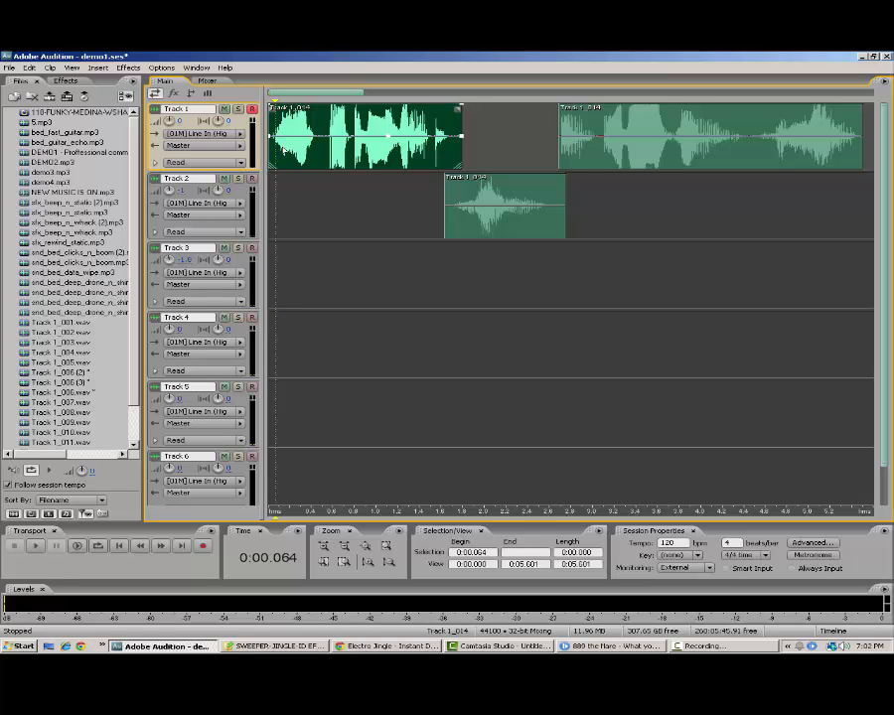
pyautogui.click(461, 182)
pyautogui.click(429, 150)
pyautogui.click(275, 150)
# Browse the audio files in the SWEEPER-JINGLE-ID EFFECTS folder for a suitable sound effect
pyautogui.click(387, 545)
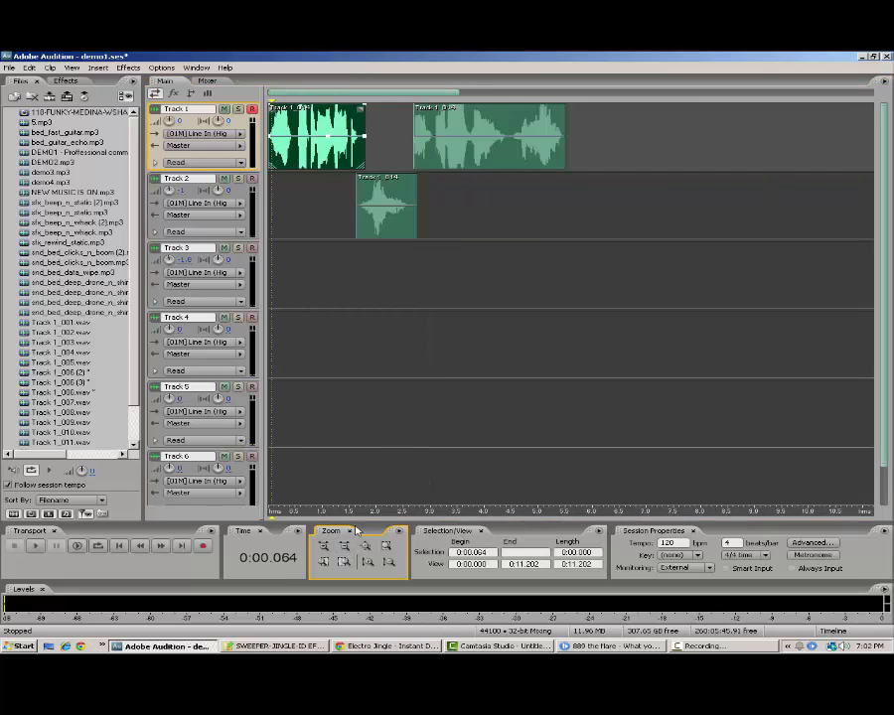
pyautogui.click(293, 647)
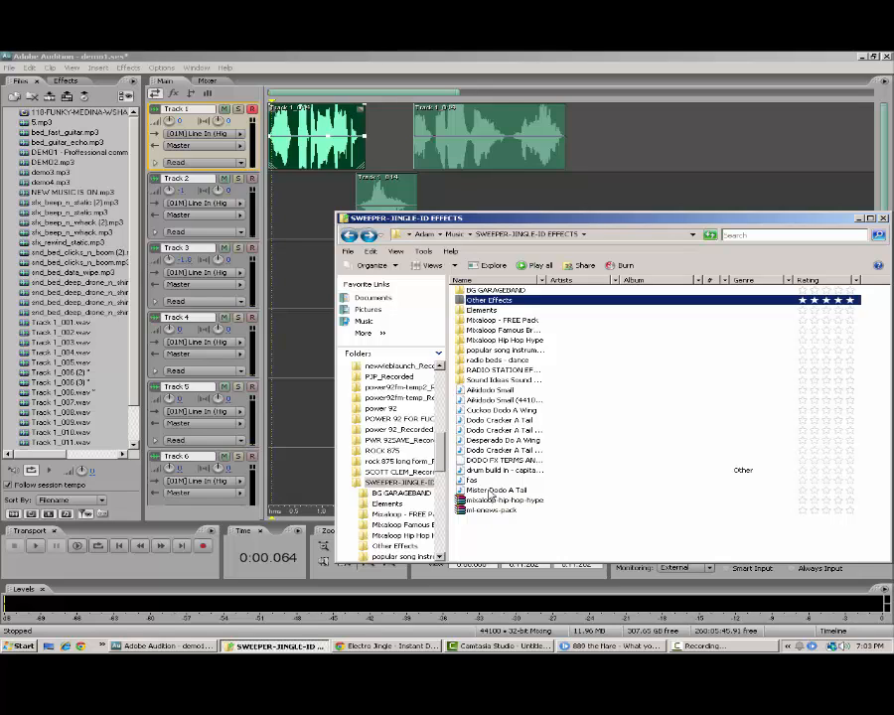
pyautogui.click(501, 451)
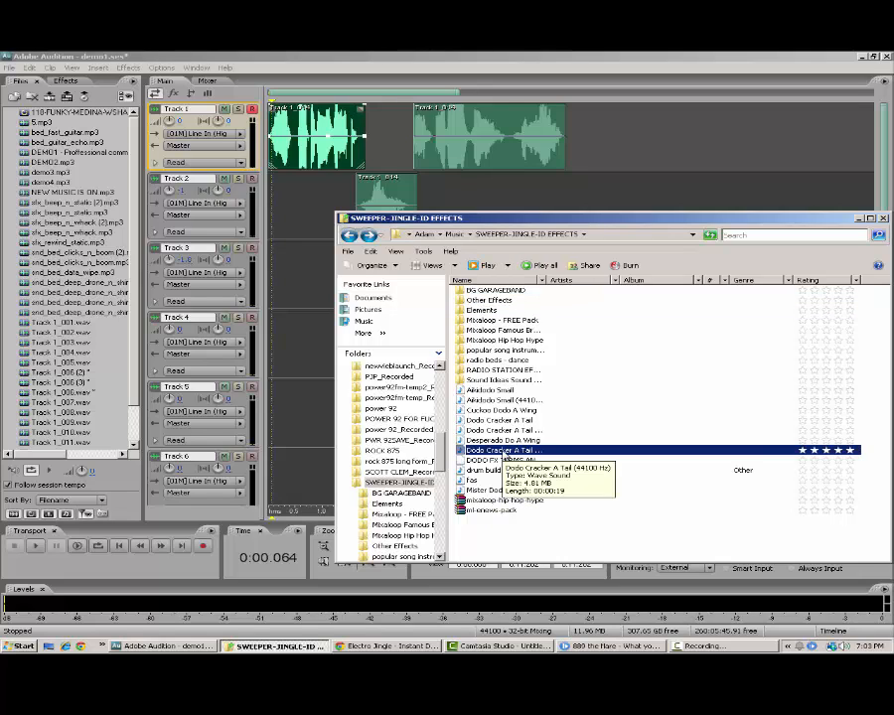
pyautogui.press('Up')
pyautogui.press('Up')
pyautogui.press('Up')
pyautogui.press('Up')
pyautogui.press('Up')
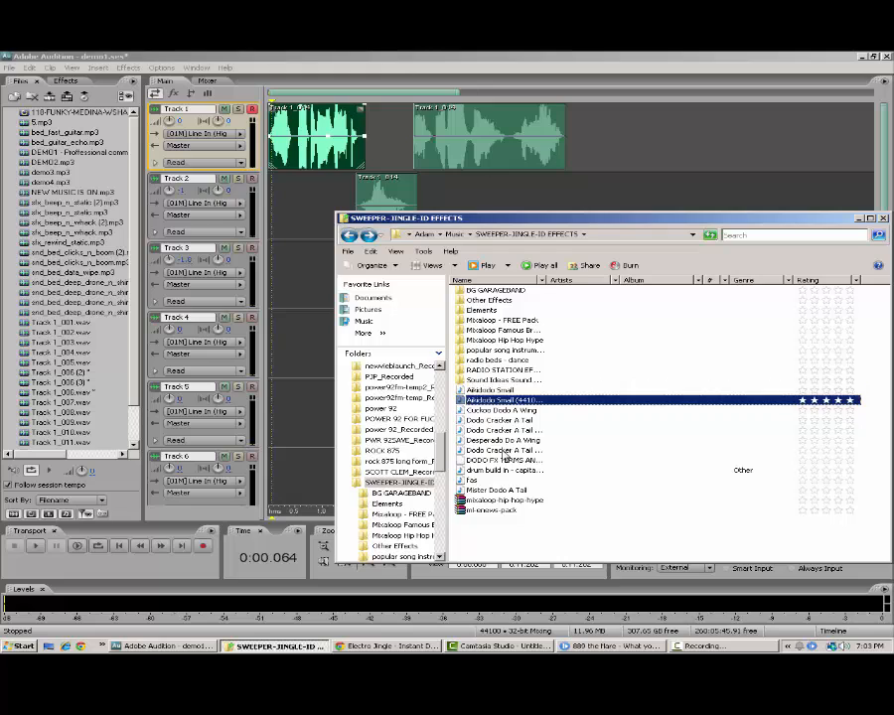
pyautogui.click(502, 451)
pyautogui.press('Down')
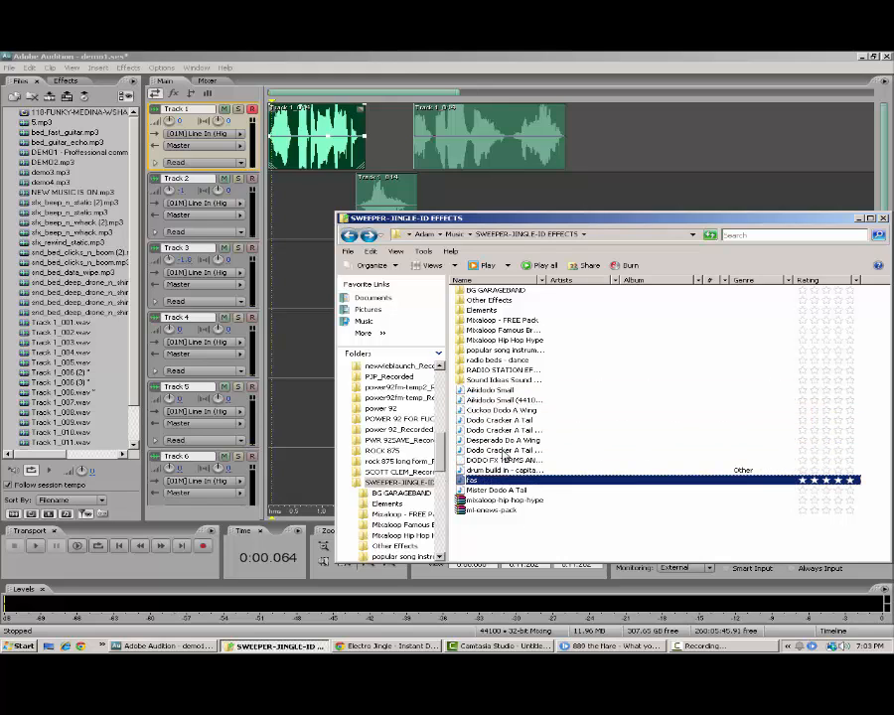
pyautogui.press('Up')
pyautogui.press('Up')
pyautogui.press('Up')
pyautogui.press('Up')
pyautogui.press('Up')
pyautogui.press('Up')
pyautogui.press('Up')
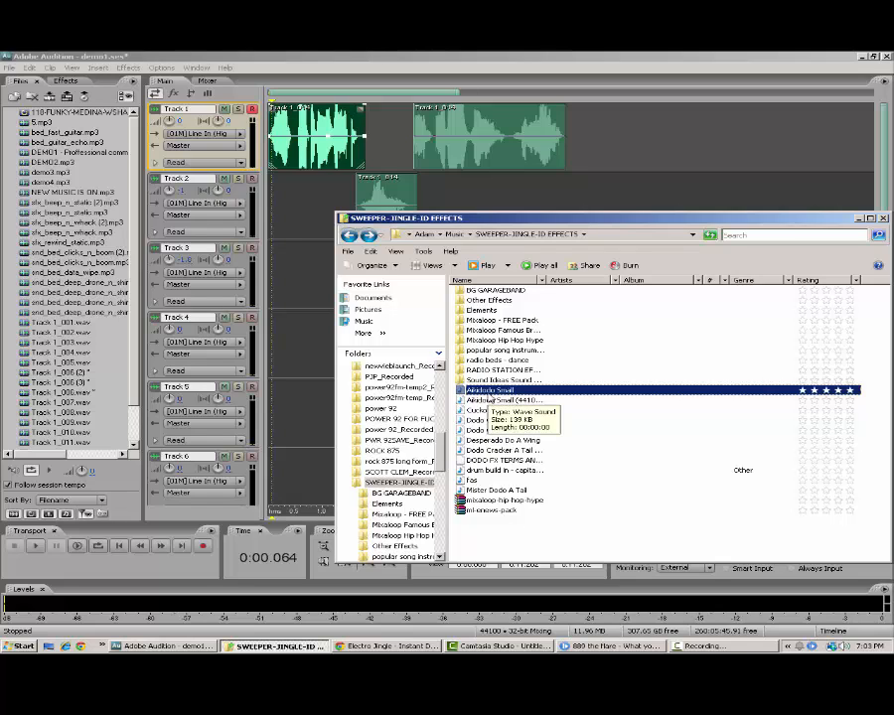
# Import Aikidodo Small into the session, converting it to 44100 Hz 32-bit stereo, and place it on Track 2 at about 4.4 seconds
pyautogui.moveTo(489, 396); pyautogui.dragTo(305, 309)
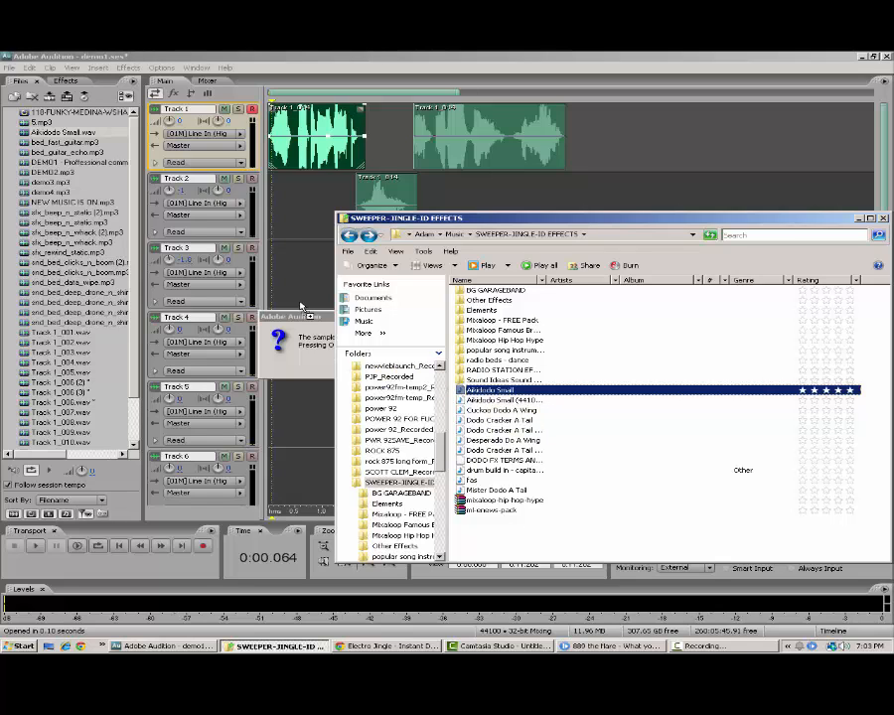
pyautogui.click(311, 318)
pyautogui.click(421, 364)
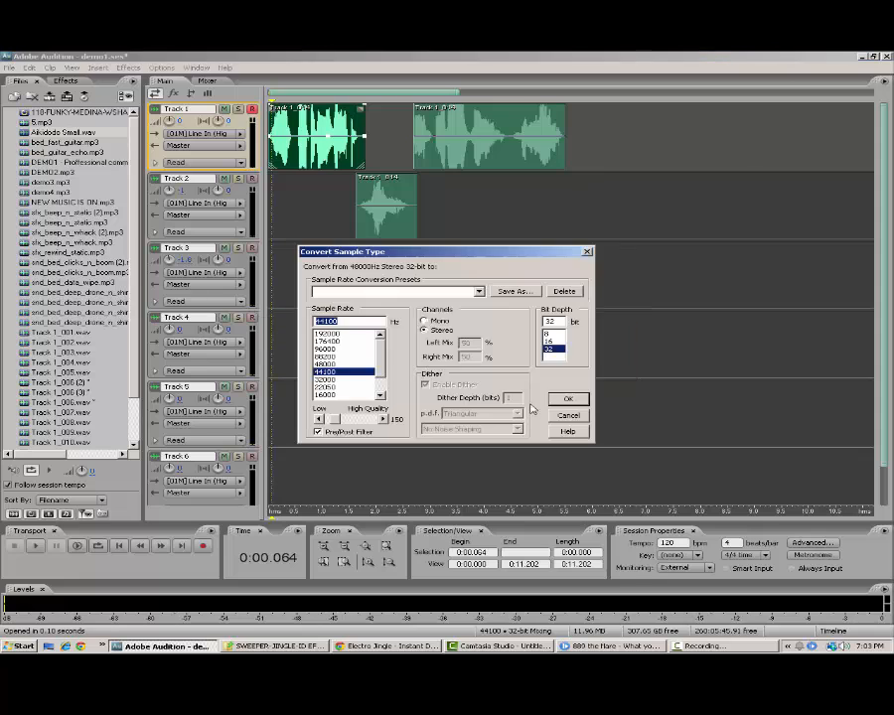
pyautogui.click(572, 400)
pyautogui.moveTo(309, 277); pyautogui.dragTo(514, 209)
# Split the last Track 1 phrase at 4.5 seconds, shifting its ending about 0.2 seconds later and nudging the Track 2 effect slightly later
pyautogui.rightClick(512, 115)
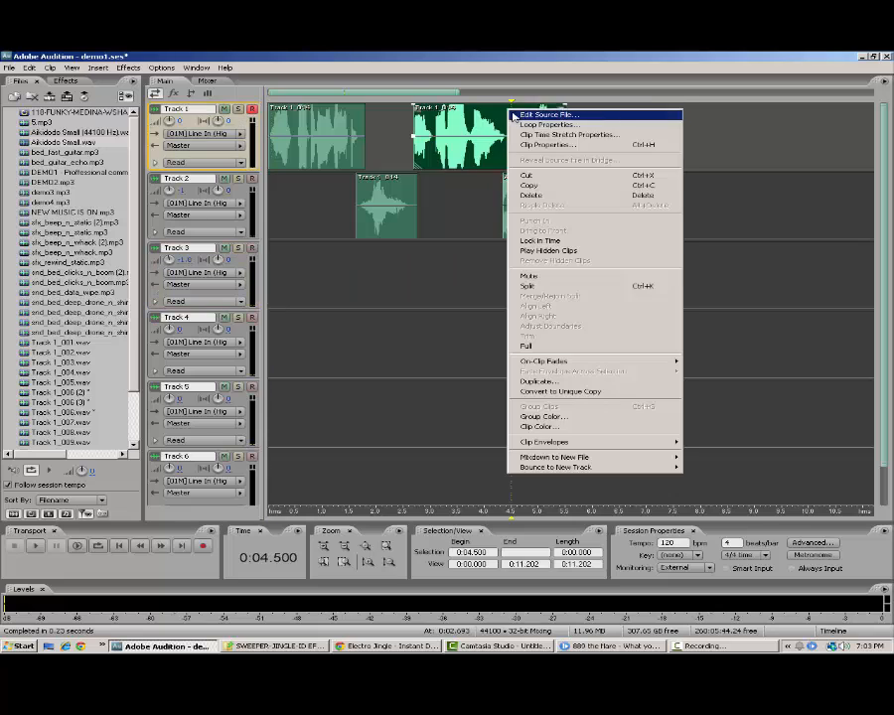
pyautogui.click(576, 286)
pyautogui.moveTo(543, 139); pyautogui.dragTo(555, 139)
pyautogui.moveTo(509, 189); pyautogui.dragTo(512, 187)
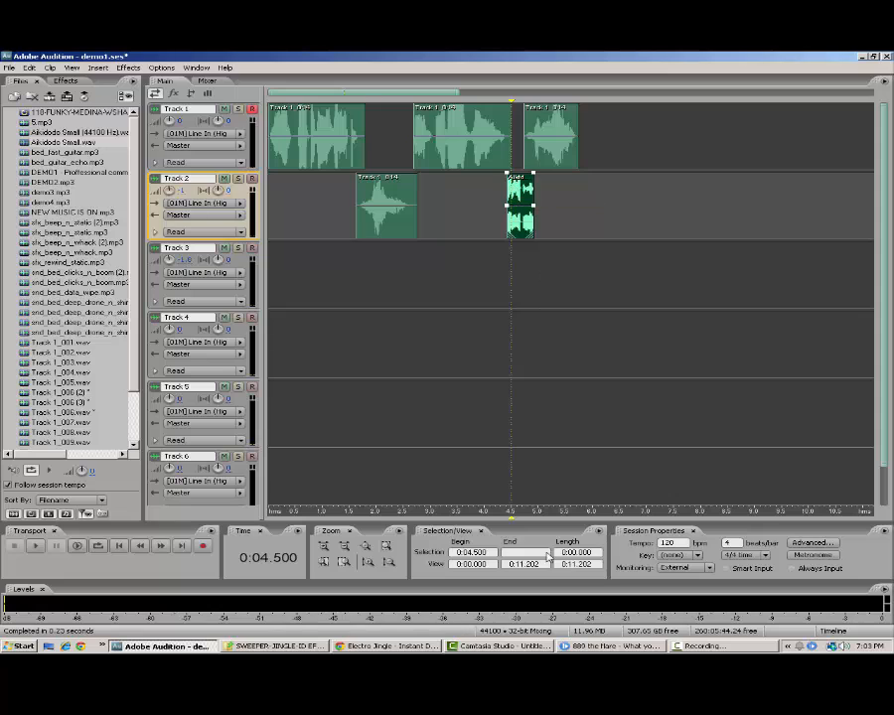
# Import snd_bed_deep_drone_n_shimmer from the Other Effects folder and place it at the start of Track 3
pyautogui.click(286, 647)
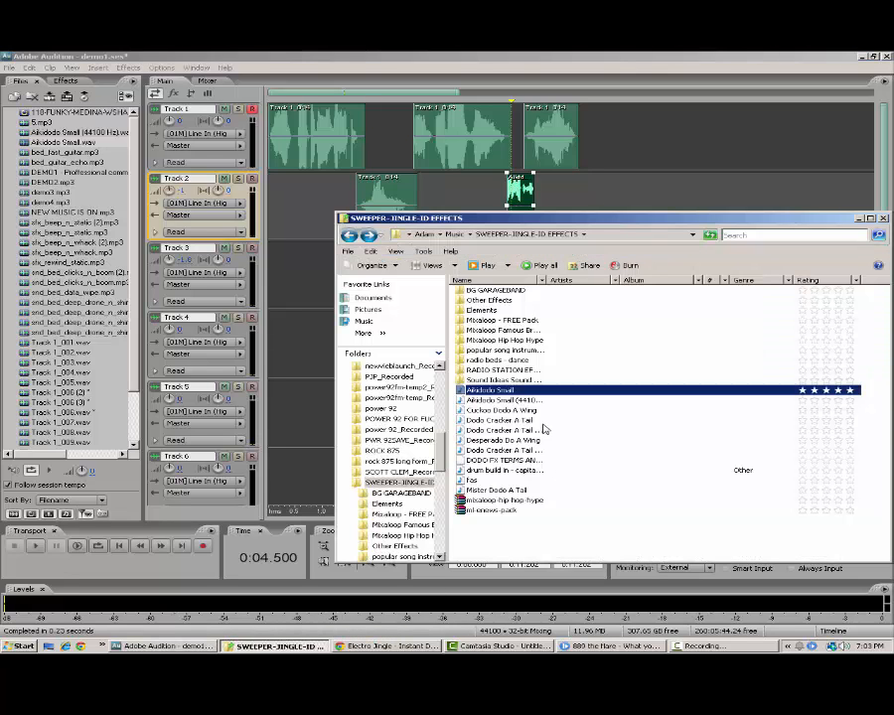
pyautogui.doubleClick(493, 300)
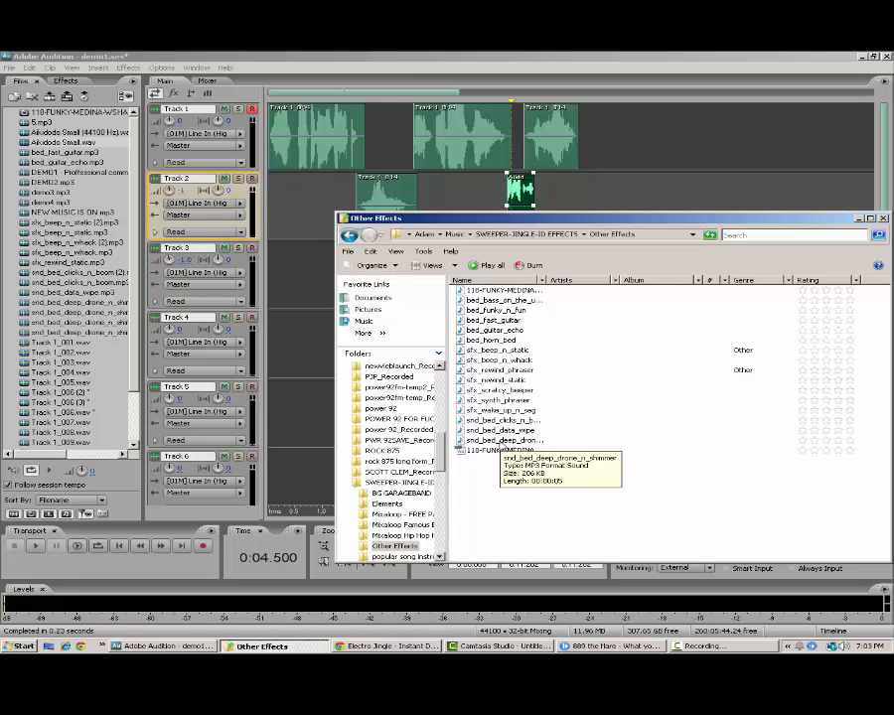
pyautogui.moveTo(502, 440); pyautogui.dragTo(322, 352)
pyautogui.moveTo(452, 368); pyautogui.dragTo(402, 298)
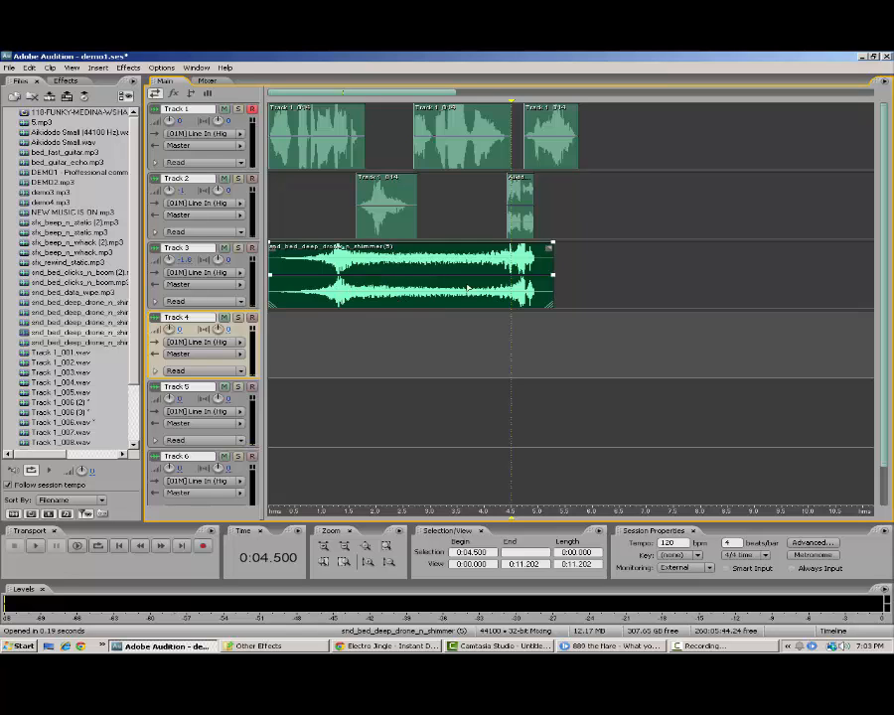
# Move the Aikidodo Small clip aside to Track 3 at about 8 seconds, and set Track 3's volume to -2
pyautogui.moveTo(521, 214); pyautogui.dragTo(717, 298)
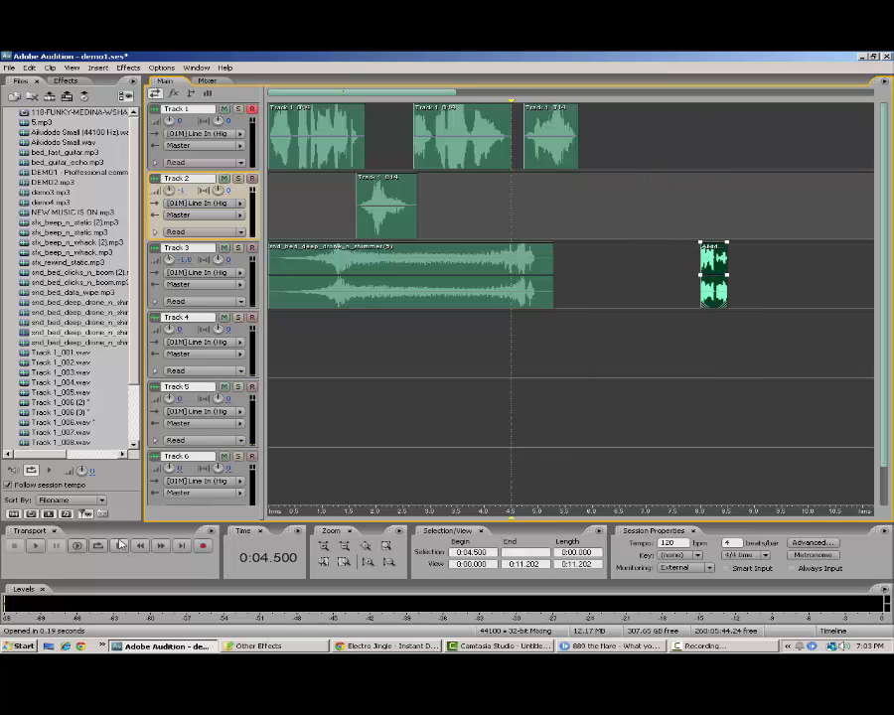
pyautogui.click(182, 260)
pyautogui.write('0')
pyautogui.press('Return')
pyautogui.click(182, 260)
pyautogui.press('Return')
# Play the arrangement with the drone bed from the beginning of the session
pyautogui.click(118, 546)
pyautogui.press('space')
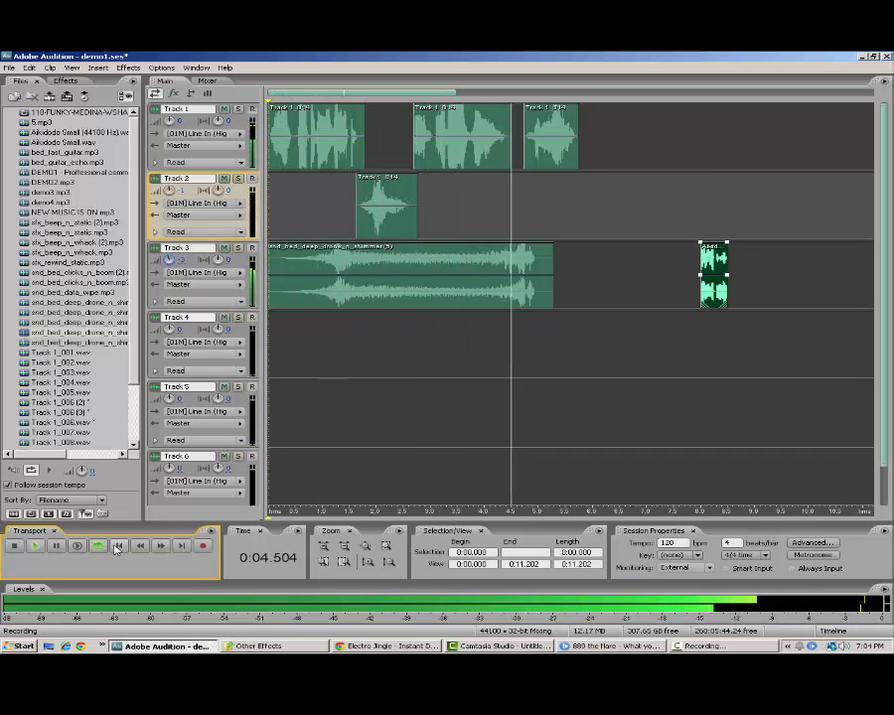
pyautogui.press('space')
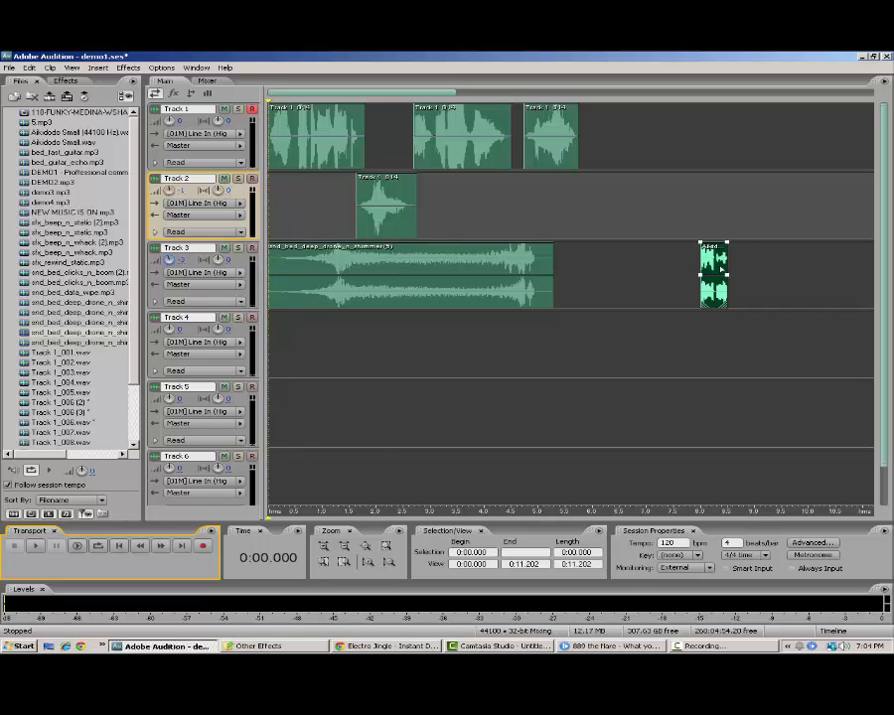
# Move the Aikidodo Small clip back to Track 2 at about 4.4 seconds and play the arrangement from the start
pyautogui.moveTo(724, 277); pyautogui.dragTo(530, 208)
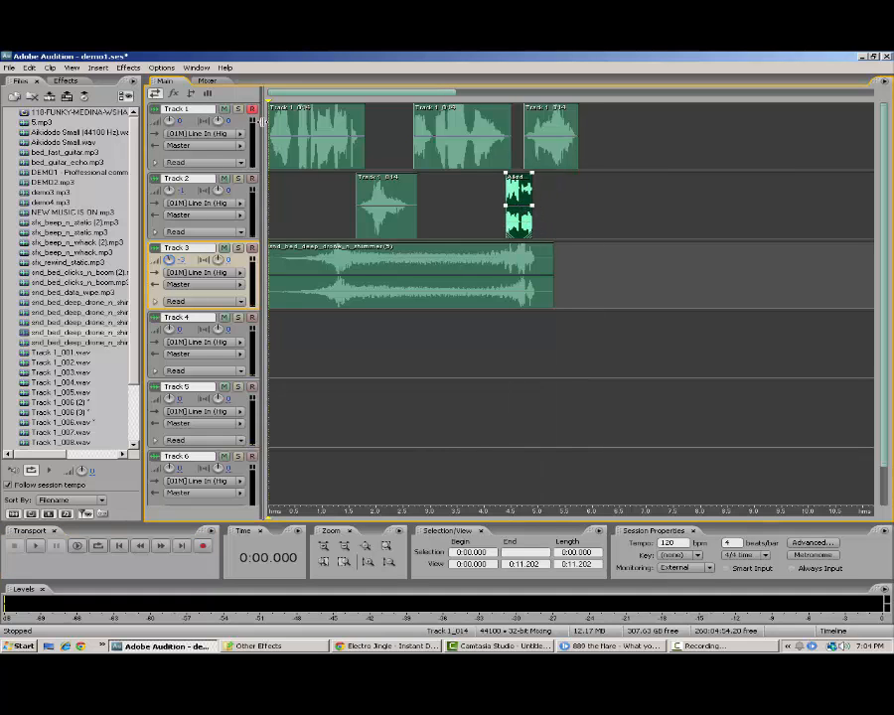
pyautogui.press('space')
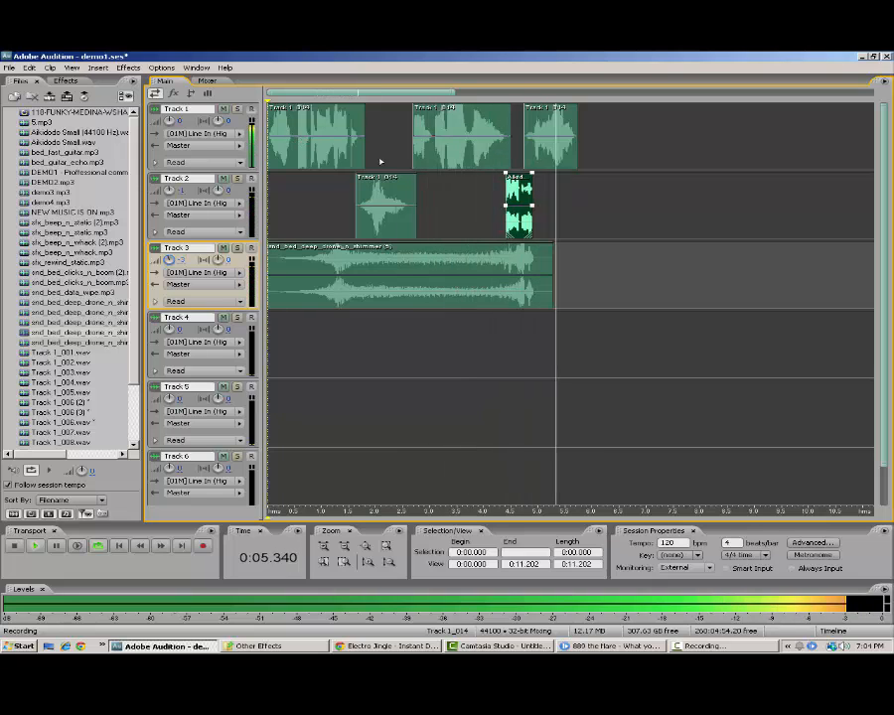
pyautogui.press('space')
# Check the placed drone bed, effect and voice clips, and return the playhead to the session start
pyautogui.click(537, 206)
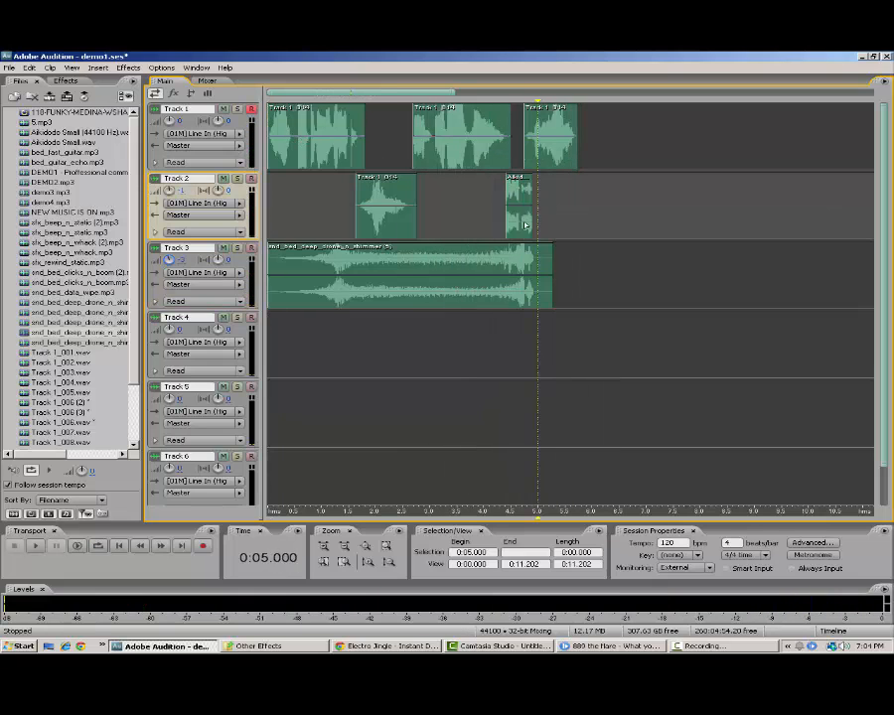
pyautogui.click(374, 288)
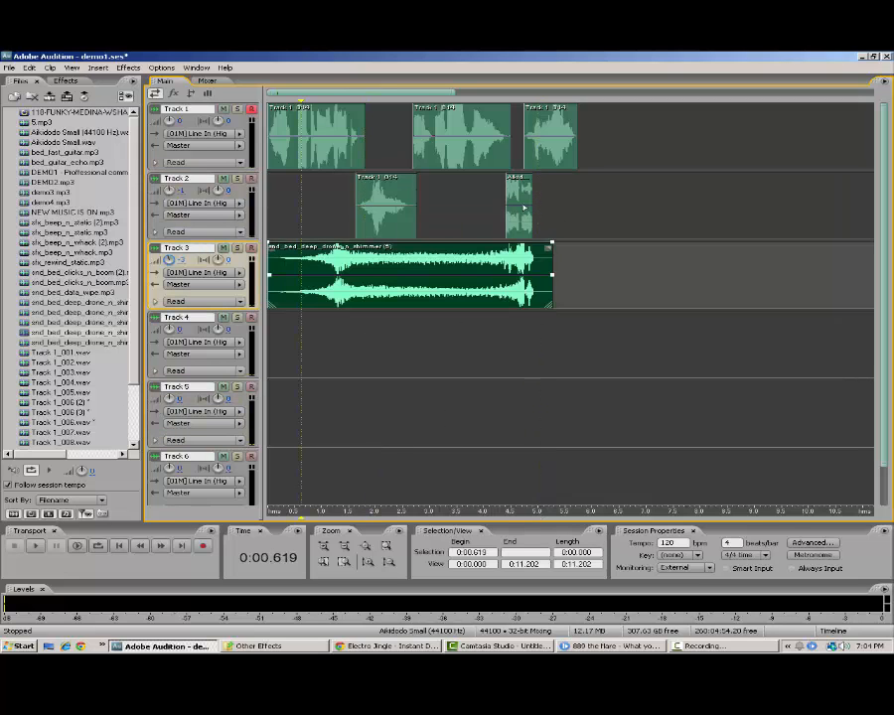
pyautogui.click(516, 185)
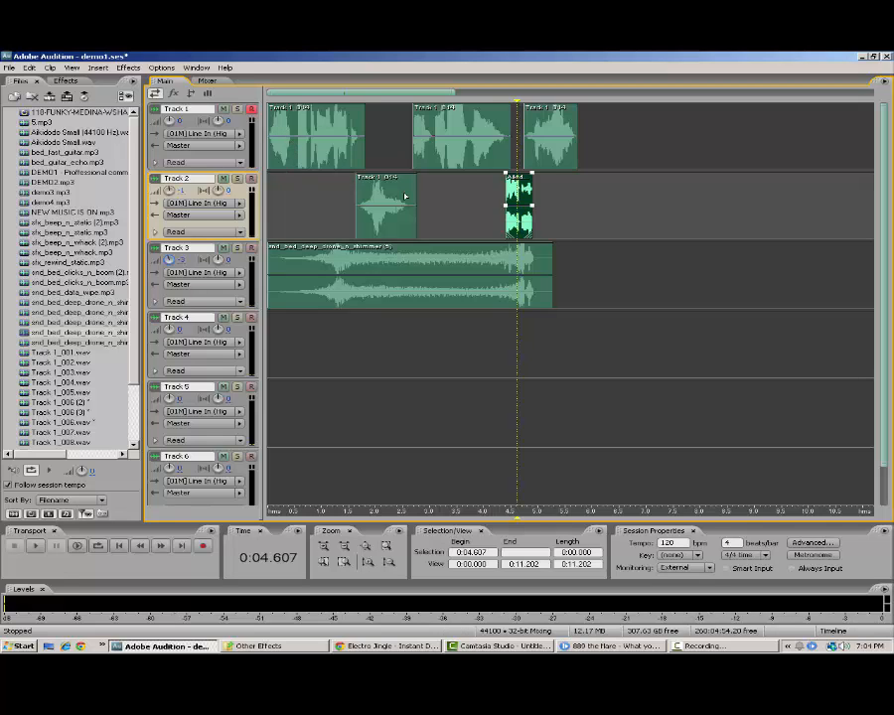
pyautogui.click(274, 139)
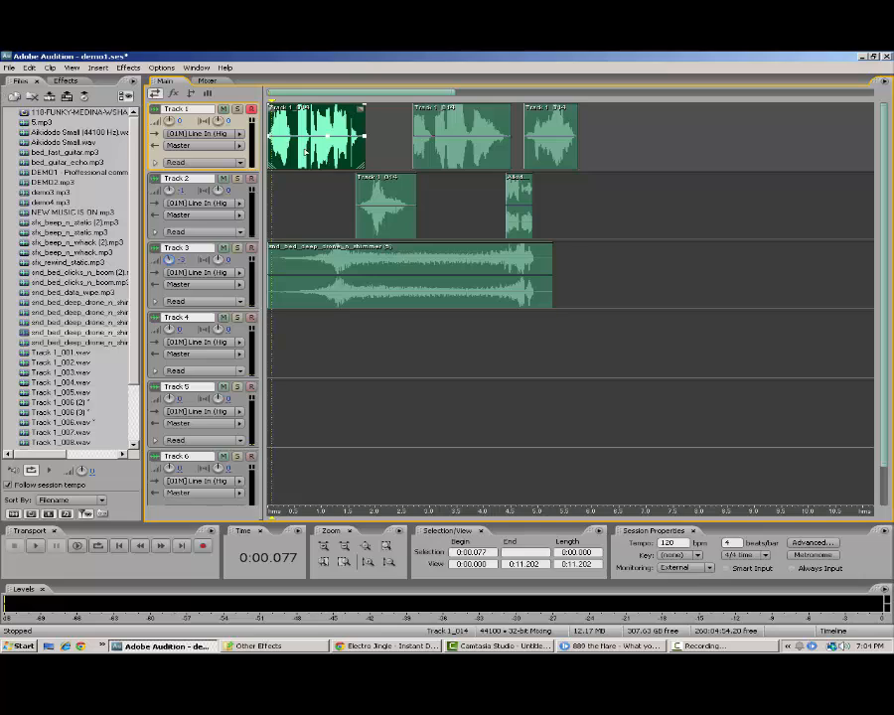
pyautogui.moveTo(272, 102); pyautogui.dragTo(266, 103)
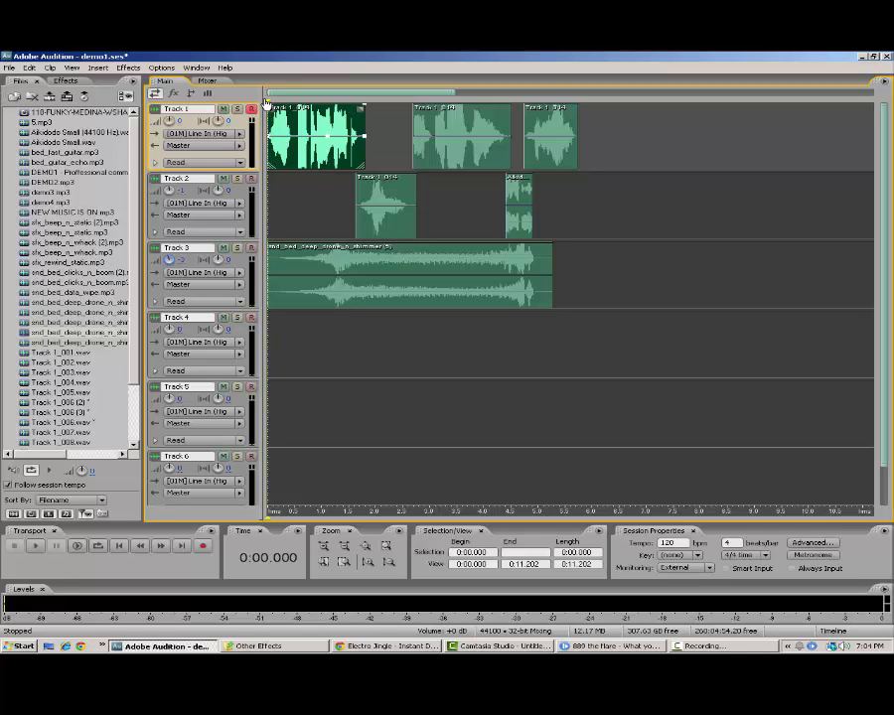